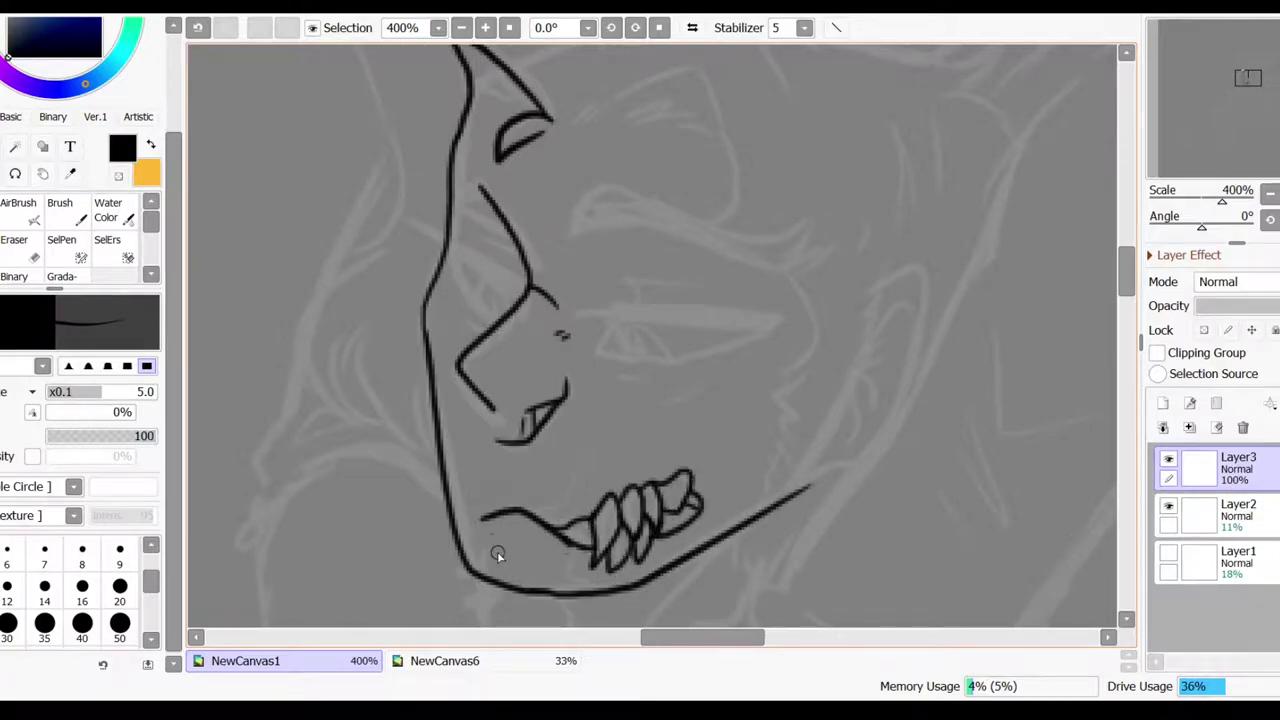
- Ink the chin stubble and the heavy upper lash line of the bearded man's far eye over the sketch
{"action": "left_click_drag", "start_coordinate": [492, 561], "coordinate": [478, 578]}
{"action": "left_click_drag", "start_coordinate": [398, 208], "coordinate": [513, 285]}
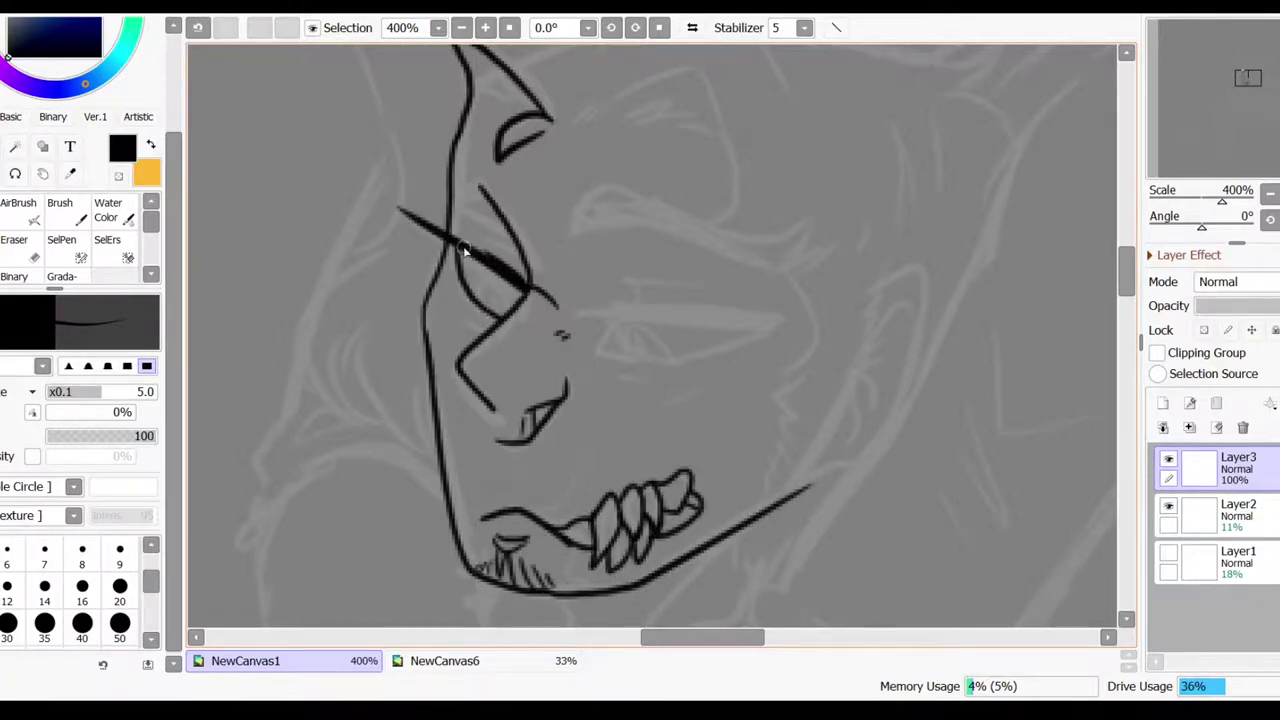
{"action": "key", "text": "ctrl+z"}
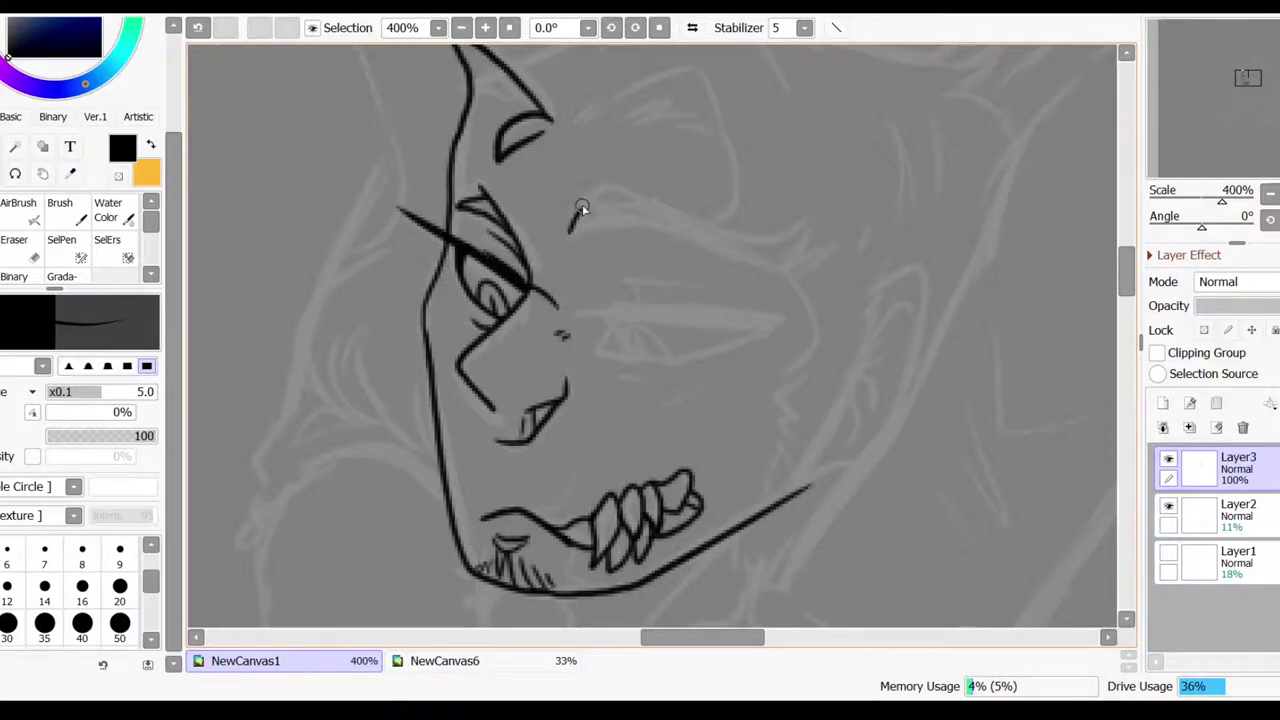
- Ink the bearded man's near eyebrow and his half-closed near eye with its iris and lid crease
{"action": "left_click_drag", "start_coordinate": [570, 228], "coordinate": [772, 282]}
{"action": "left_click_drag", "start_coordinate": [556, 188], "coordinate": [566, 230]}
{"action": "left_click_drag", "start_coordinate": [578, 306], "coordinate": [778, 326]}
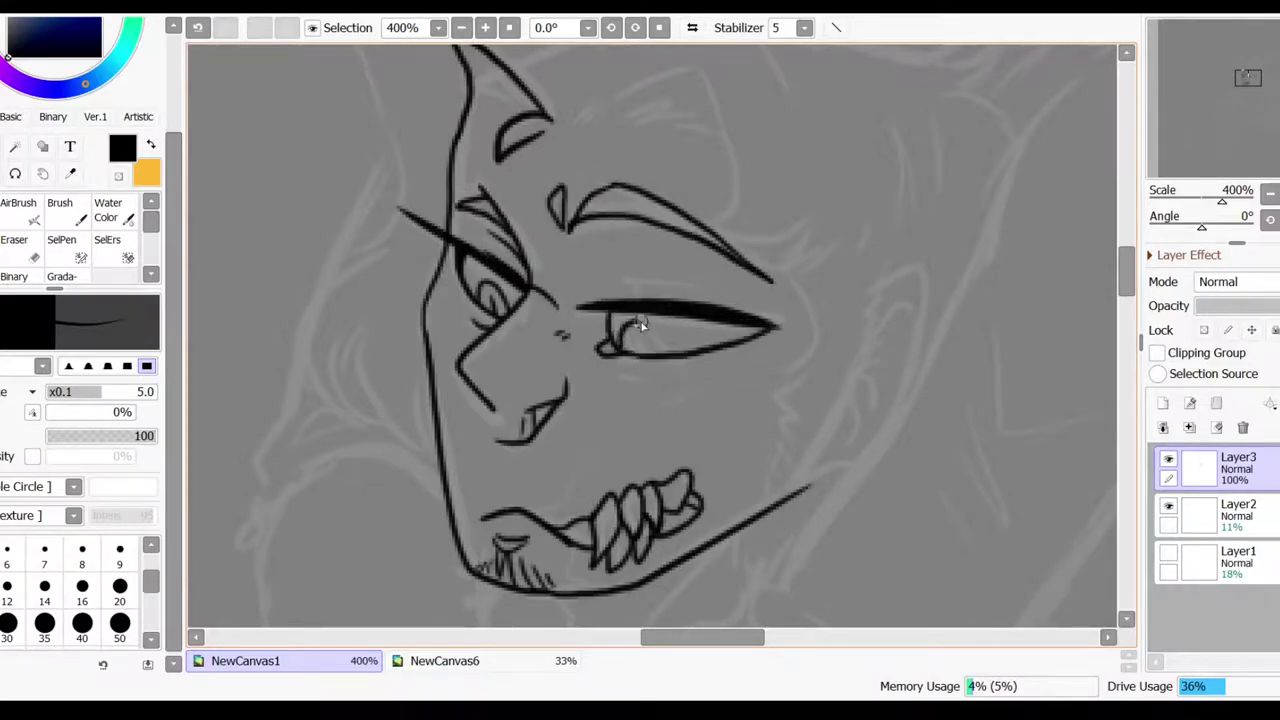
{"action": "left_click_drag", "start_coordinate": [622, 316], "coordinate": [678, 274]}
- Ink the man's wavy hair outline on the far side of his face, including the long lock ending at his jaw
{"action": "scroll", "coordinate": [528, 194], "scroll_direction": "up", "scroll_amount": 3}
{"action": "left_click_drag", "start_coordinate": [528, 200], "coordinate": [314, 160]}
{"action": "left_click_drag", "start_coordinate": [340, 140], "coordinate": [289, 386]}
{"action": "scroll", "coordinate": [289, 386], "scroll_direction": "down", "scroll_amount": 3}
{"action": "left_click_drag", "start_coordinate": [530, 170], "coordinate": [445, 350]}
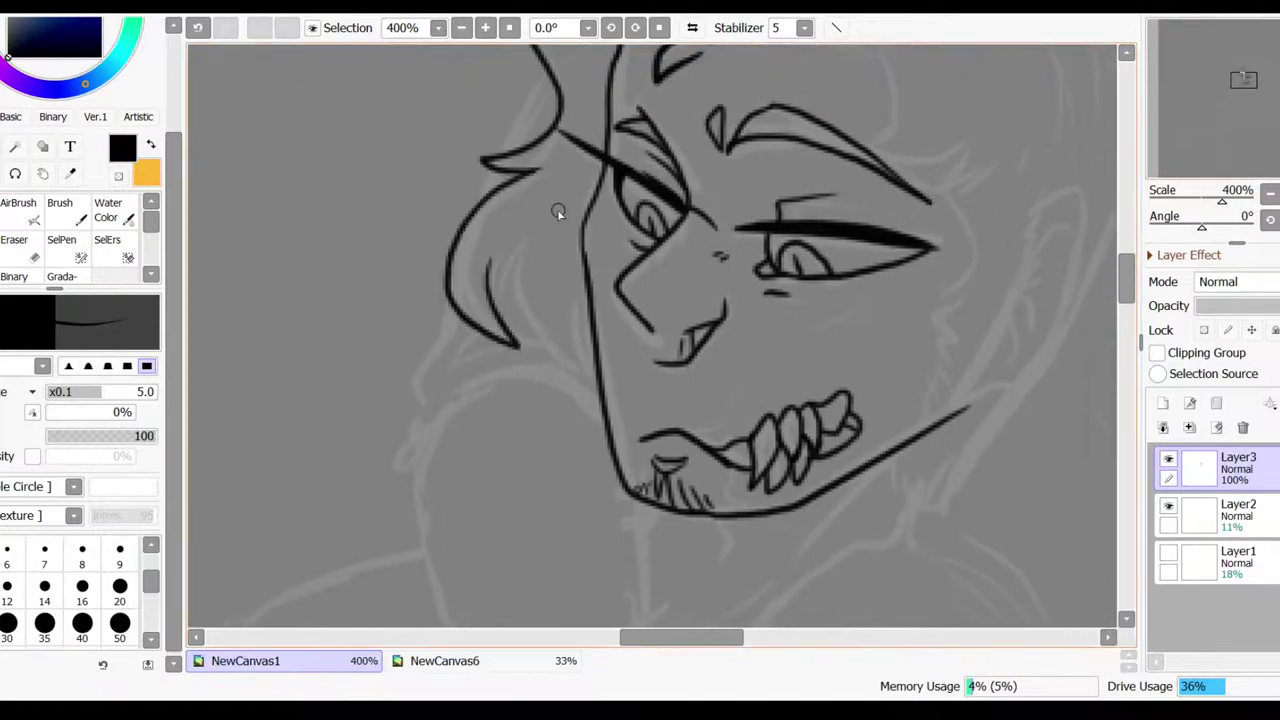
{"action": "left_click_drag", "start_coordinate": [484, 262], "coordinate": [604, 372]}
- Ink the man's forehead hair strands and the hair around his near temple and sideburn
{"action": "scroll", "coordinate": [473, 338], "scroll_direction": "up", "scroll_amount": 3}
{"action": "left_click_drag", "start_coordinate": [473, 336], "coordinate": [705, 425]}
{"action": "left_click_drag", "start_coordinate": [660, 470], "coordinate": [763, 440]}
{"action": "left_click_drag", "start_coordinate": [520, 250], "coordinate": [690, 300]}
{"action": "mouse_move", "coordinate": [795, 360]}
{"action": "left_mouse_down"}
{"action": "mouse_move", "coordinate": [797, 434]}
{"action": "mouse_move", "coordinate": [820, 430]}
{"action": "left_mouse_up"}
{"action": "left_click_drag", "start_coordinate": [910, 255], "coordinate": [830, 360]}
- Ink the man's near ear with its inner details and the hair outline over his crown
{"action": "scroll", "coordinate": [814, 300], "scroll_direction": "down", "scroll_amount": 5}
{"action": "left_click_drag", "start_coordinate": [790, 150], "coordinate": [760, 315]}
{"action": "left_click_drag", "start_coordinate": [850, 150], "coordinate": [800, 310]}
{"action": "left_click_drag", "start_coordinate": [760, 320], "coordinate": [788, 330]}
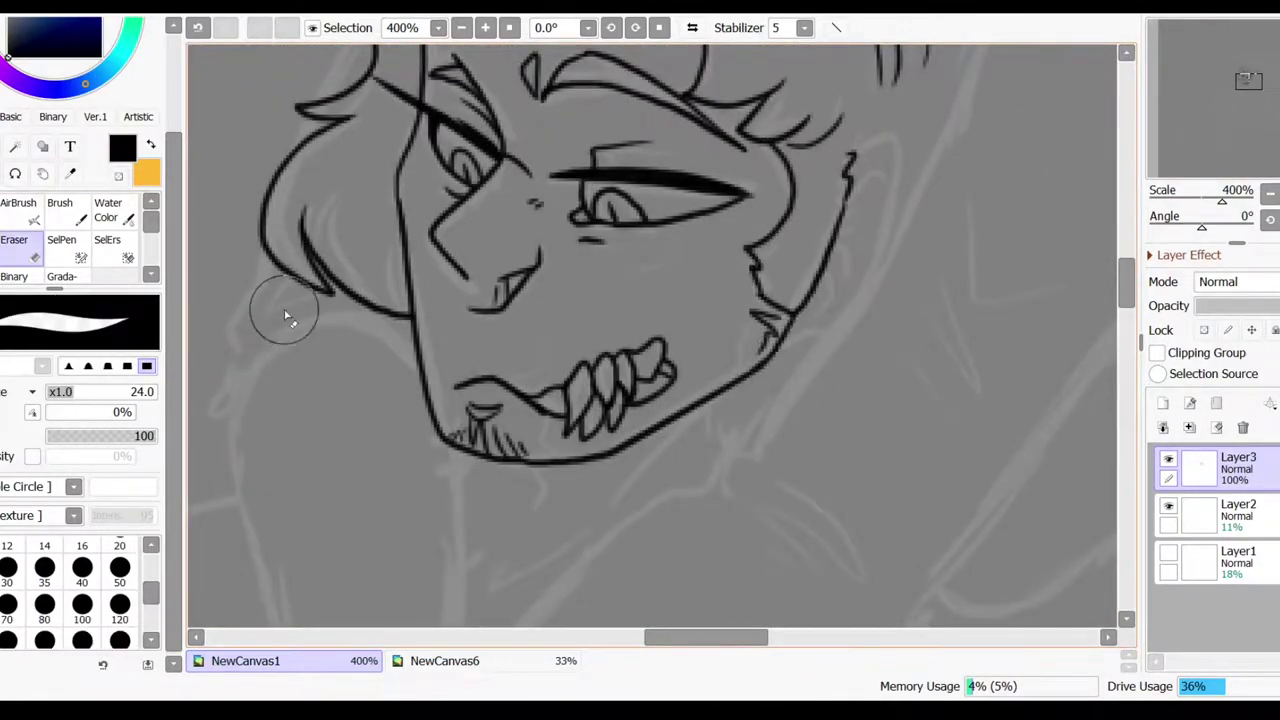
{"action": "left_click_drag", "start_coordinate": [848, 158], "coordinate": [783, 345]}
{"action": "scroll", "coordinate": [558, 168], "scroll_direction": "up", "scroll_amount": 5}
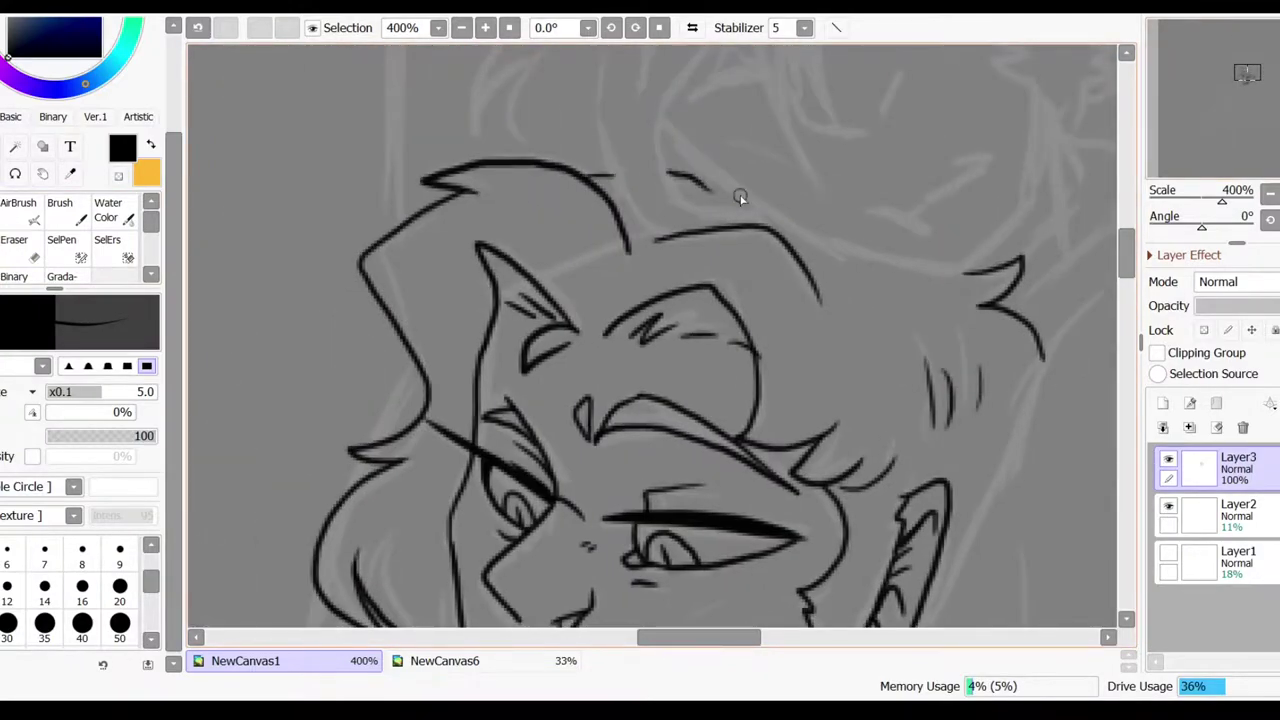
- Ink the neck lines under the man's jaw and the hugging character's far arm down to the cuff
{"action": "scroll", "coordinate": [697, 183], "scroll_direction": "down", "scroll_amount": 5}
{"action": "scroll", "coordinate": [816, 345], "scroll_direction": "down", "scroll_amount": 3}
{"action": "scroll", "coordinate": [816, 345], "scroll_direction": "up", "scroll_amount": 2}
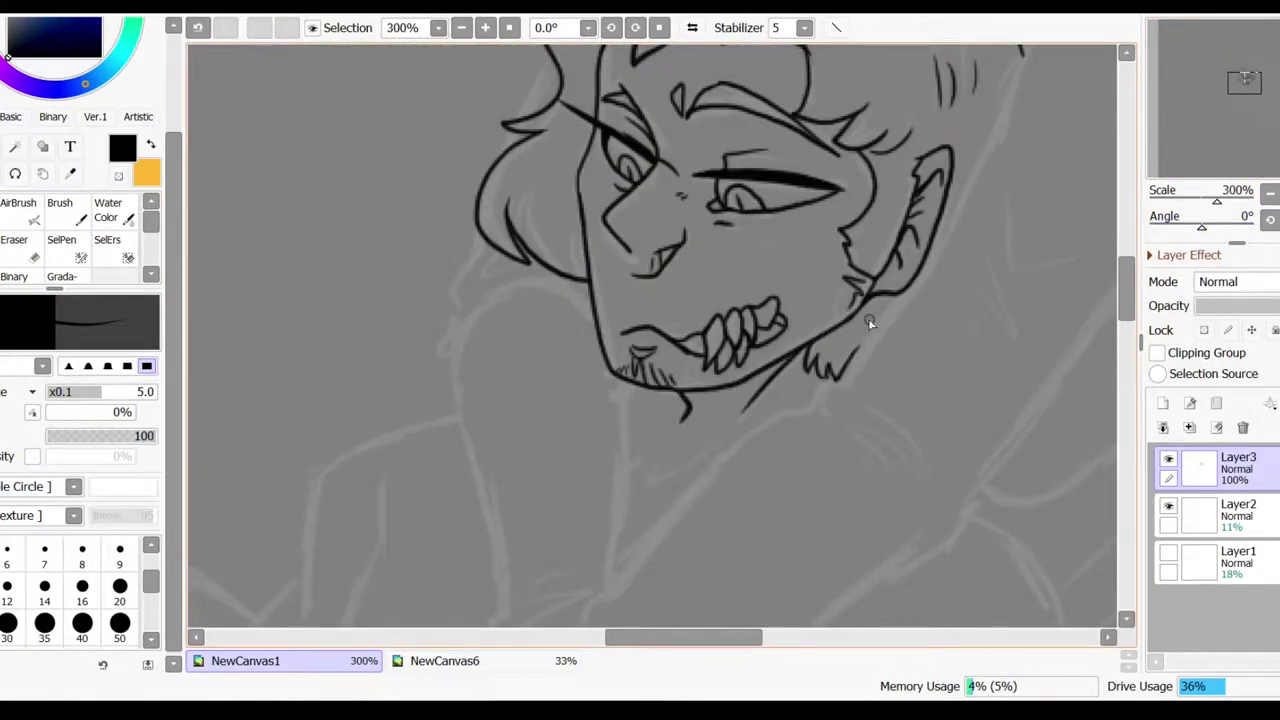
{"action": "left_click_drag", "start_coordinate": [452, 285], "coordinate": [600, 340]}
{"action": "scroll", "coordinate": [650, 330], "scroll_direction": "down", "scroll_amount": 3}
{"action": "left_click_drag", "start_coordinate": [612, 90], "coordinate": [660, 450]}
{"action": "left_click_drag", "start_coordinate": [780, 160], "coordinate": [775, 360]}
{"action": "left_click_drag", "start_coordinate": [668, 418], "coordinate": [727, 385]}
- Ink the upper and lower contours of the hugging character's near forearm across the man's chest
{"action": "scroll", "coordinate": [502, 458], "scroll_direction": "up", "scroll_amount": 5}
{"action": "scroll", "coordinate": [538, 380], "scroll_direction": "down", "scroll_amount": 5}
{"action": "left_click_drag", "start_coordinate": [689, 140], "coordinate": [480, 491]}
{"action": "scroll", "coordinate": [737, 271], "scroll_direction": "down", "scroll_amount": 3}
{"action": "mouse_move", "coordinate": [737, 271]}
{"action": "left_mouse_down"}
{"action": "mouse_move", "coordinate": [494, 501]}
{"action": "mouse_move", "coordinate": [636, 553]}
{"action": "left_mouse_up"}
{"action": "scroll", "coordinate": [636, 553], "scroll_direction": "up", "scroll_amount": 5}
- Ink the near arm's outer contour with its sleeve folds, and the hugging character's shoulder and collar
{"action": "mouse_move", "coordinate": [1048, 75]}
{"action": "left_mouse_down"}
{"action": "mouse_move", "coordinate": [917, 363]}
{"action": "mouse_move", "coordinate": [786, 554]}
{"action": "left_mouse_up"}
{"action": "left_click_drag", "start_coordinate": [655, 432], "coordinate": [767, 520]}
{"action": "left_click_drag", "start_coordinate": [654, 462], "coordinate": [703, 523]}
{"action": "left_click_drag", "start_coordinate": [842, 375], "coordinate": [826, 228]}
{"action": "left_click_drag", "start_coordinate": [845, 288], "coordinate": [910, 283]}
{"action": "scroll", "coordinate": [650, 300], "scroll_direction": "up", "scroll_amount": 5}
{"action": "mouse_move", "coordinate": [722, 162]}
{"action": "left_mouse_down"}
{"action": "mouse_move", "coordinate": [785, 252]}
{"action": "mouse_move", "coordinate": [797, 232]}
{"action": "left_mouse_up"}
{"action": "scroll", "coordinate": [650, 300], "scroll_direction": "up", "scroll_amount": 4}
{"action": "mouse_move", "coordinate": [591, 429]}
{"action": "left_mouse_down"}
{"action": "mouse_move", "coordinate": [546, 246]}
{"action": "mouse_move", "coordinate": [569, 354]}
{"action": "left_mouse_up"}
{"action": "key", "text": "ctrl+z"}
{"action": "left_click_drag", "start_coordinate": [552, 230], "coordinate": [580, 420]}
{"action": "key", "text": "ctrl+z"}
{"action": "key", "text": "ctrl+z"}
{"action": "key", "text": "ctrl+z"}
- Ink the hugging character's pointed bangs and the hair strands framing both sides of the face
{"action": "left_click_drag", "start_coordinate": [668, 198], "coordinate": [628, 248]}
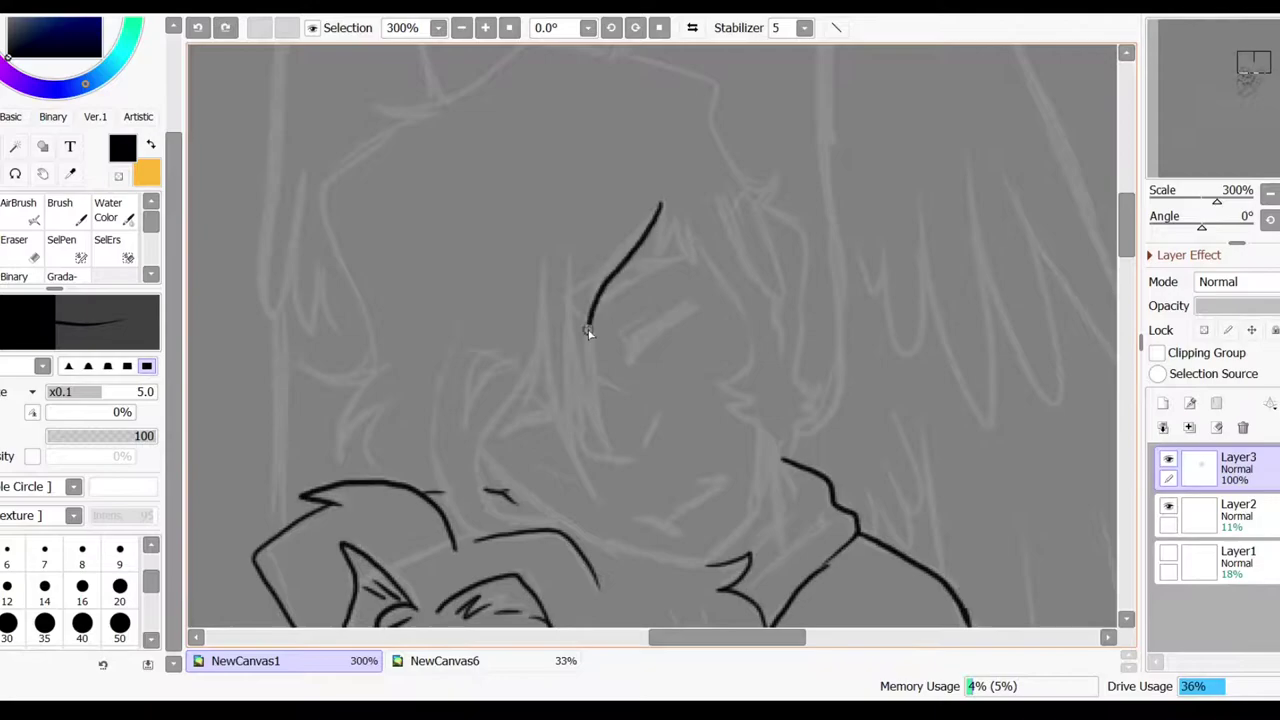
{"action": "left_click_drag", "start_coordinate": [594, 308], "coordinate": [605, 437]}
{"action": "left_click_drag", "start_coordinate": [575, 262], "coordinate": [583, 490]}
{"action": "mouse_move", "coordinate": [660, 206]}
{"action": "left_mouse_down"}
{"action": "mouse_move", "coordinate": [690, 245]}
{"action": "mouse_move", "coordinate": [743, 408]}
{"action": "left_mouse_up"}
{"action": "left_click_drag", "start_coordinate": [722, 190], "coordinate": [795, 335]}
{"action": "left_click_drag", "start_coordinate": [710, 385], "coordinate": [770, 432]}
- Ink the long front hair lock hanging beside the hugging character's face and erase the man's hair strokes overlapping it
{"action": "left_click_drag", "start_coordinate": [537, 285], "coordinate": [540, 380]}
{"action": "left_click_drag", "start_coordinate": [540, 380], "coordinate": [566, 549]}
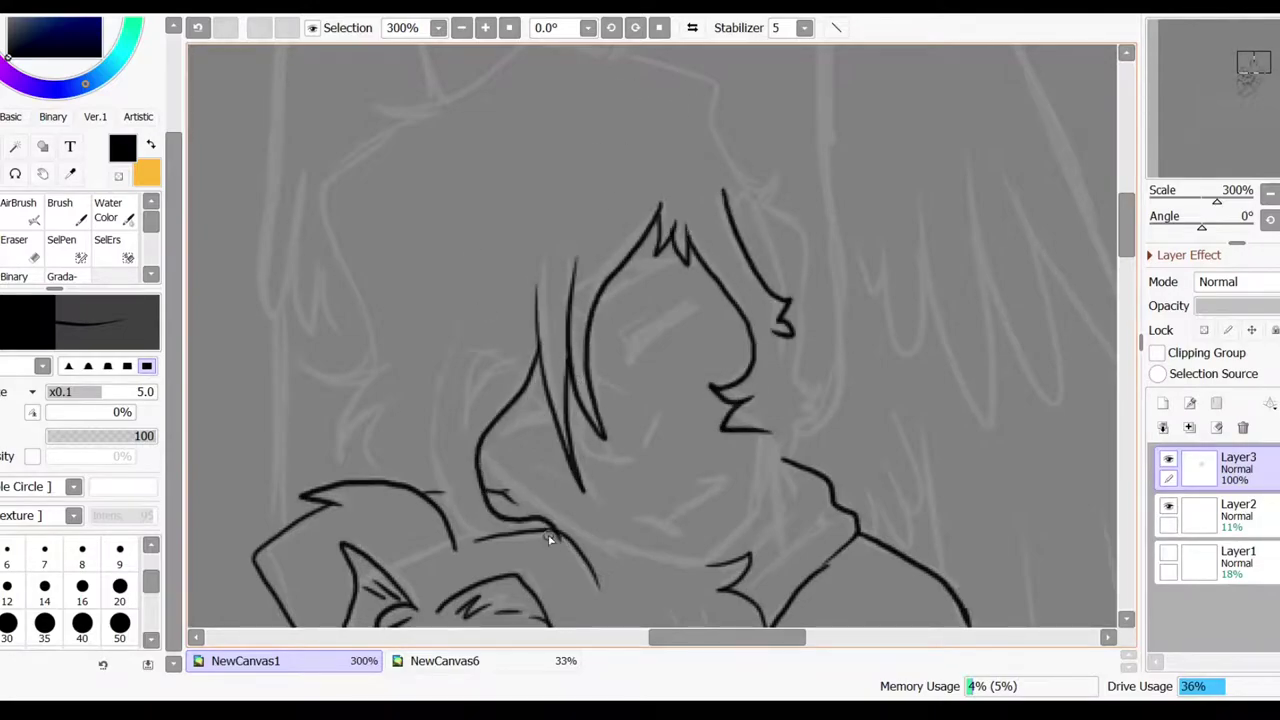
{"action": "left_click_drag", "start_coordinate": [452, 332], "coordinate": [428, 488]}
{"action": "key", "text": "e"}
{"action": "left_click_drag", "start_coordinate": [514, 491], "coordinate": [505, 515]}
{"action": "key", "text": "n"}
- Ink the outer contour of the hugging character's hair from the far side over the crown to the near-side tufts
{"action": "mouse_move", "coordinate": [418, 116]}
{"action": "left_mouse_down"}
{"action": "mouse_move", "coordinate": [371, 420]}
{"action": "mouse_move", "coordinate": [380, 482]}
{"action": "left_mouse_up"}
{"action": "scroll", "coordinate": [350, 297], "scroll_direction": "up", "scroll_amount": 3}
{"action": "mouse_move", "coordinate": [360, 292]}
{"action": "left_mouse_down"}
{"action": "mouse_move", "coordinate": [563, 240]}
{"action": "mouse_move", "coordinate": [666, 336]}
{"action": "left_mouse_up"}
{"action": "key", "text": "ctrl+z"}
{"action": "left_click_drag", "start_coordinate": [558, 238], "coordinate": [735, 362]}
{"action": "left_click_drag", "start_coordinate": [757, 429], "coordinate": [765, 575]}
{"action": "left_click_drag", "start_coordinate": [670, 375], "coordinate": [725, 480]}
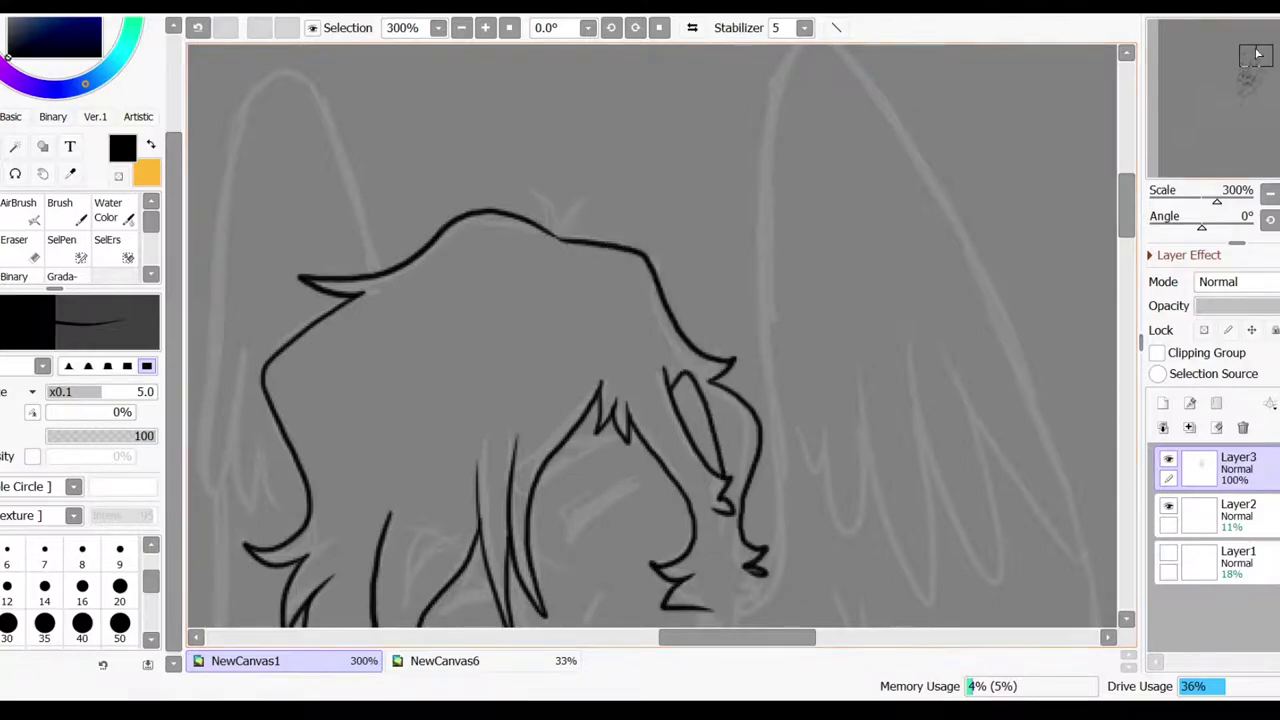
- Add strand detail lines to the crown and far side of the hugging character's hair
{"action": "left_click_drag", "start_coordinate": [1255, 57], "coordinate": [1253, 61]}
{"action": "left_click_drag", "start_coordinate": [650, 178], "coordinate": [700, 206]}
{"action": "left_click_drag", "start_coordinate": [480, 232], "coordinate": [465, 370]}
{"action": "left_click_drag", "start_coordinate": [1253, 61], "coordinate": [1249, 65]}
- Ink the hugging character's jawline, closed eyes, brow, nose and smile
{"action": "left_click_drag", "start_coordinate": [600, 380], "coordinate": [882, 360]}
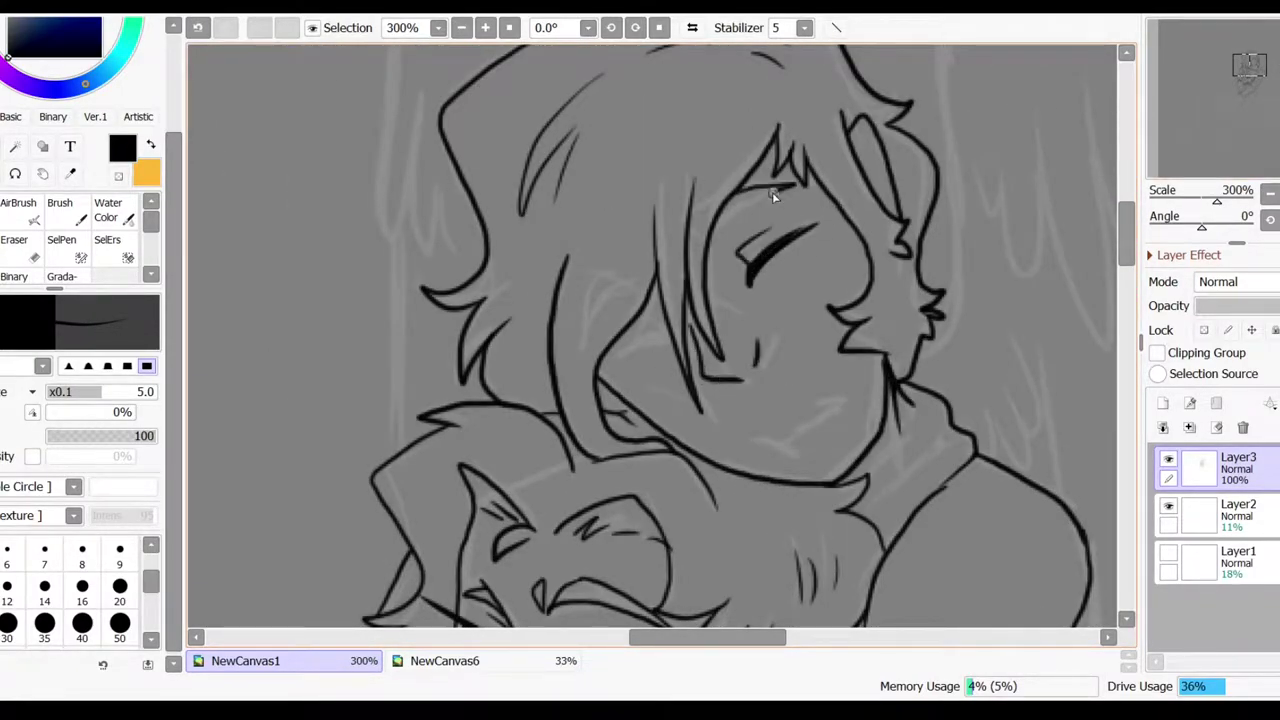
{"action": "key", "text": "ctrl+z"}
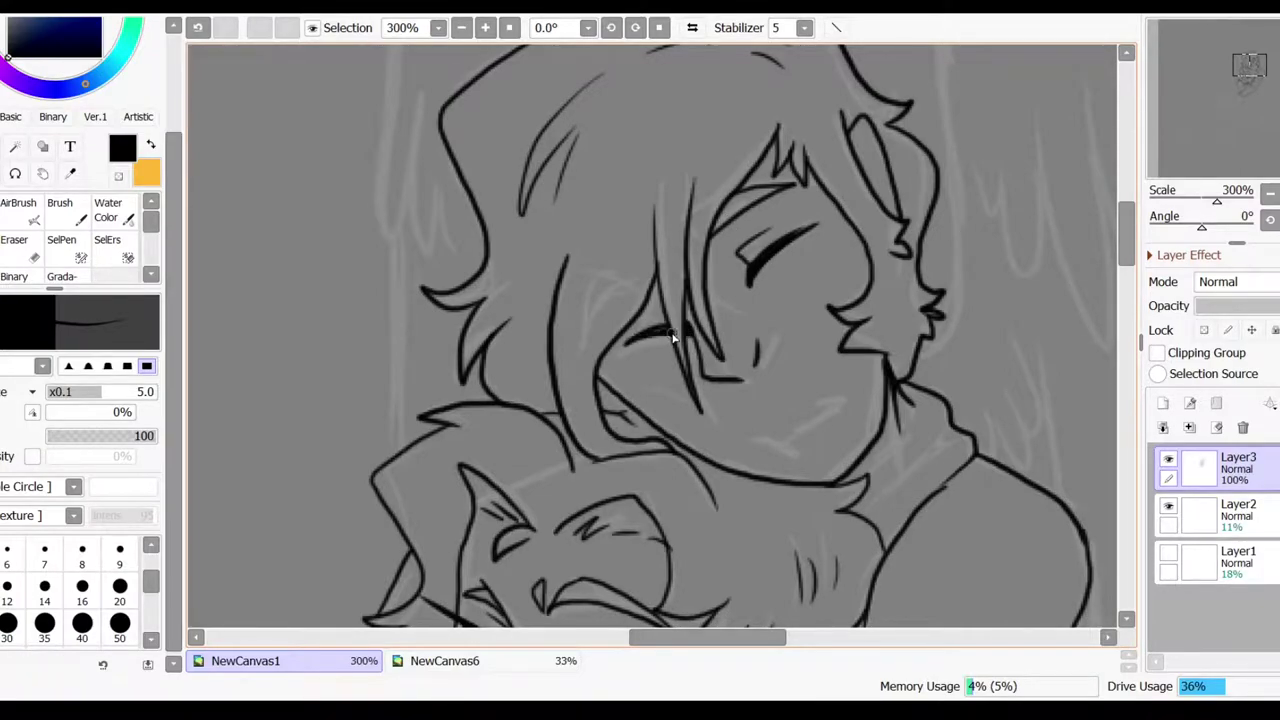
{"action": "left_click_drag", "start_coordinate": [852, 397], "coordinate": [751, 200]}
- Ink the narrow far wing rising behind the hugging character's head, with its feather edges
{"action": "scroll", "coordinate": [751, 250], "scroll_direction": "down", "scroll_amount": 2}
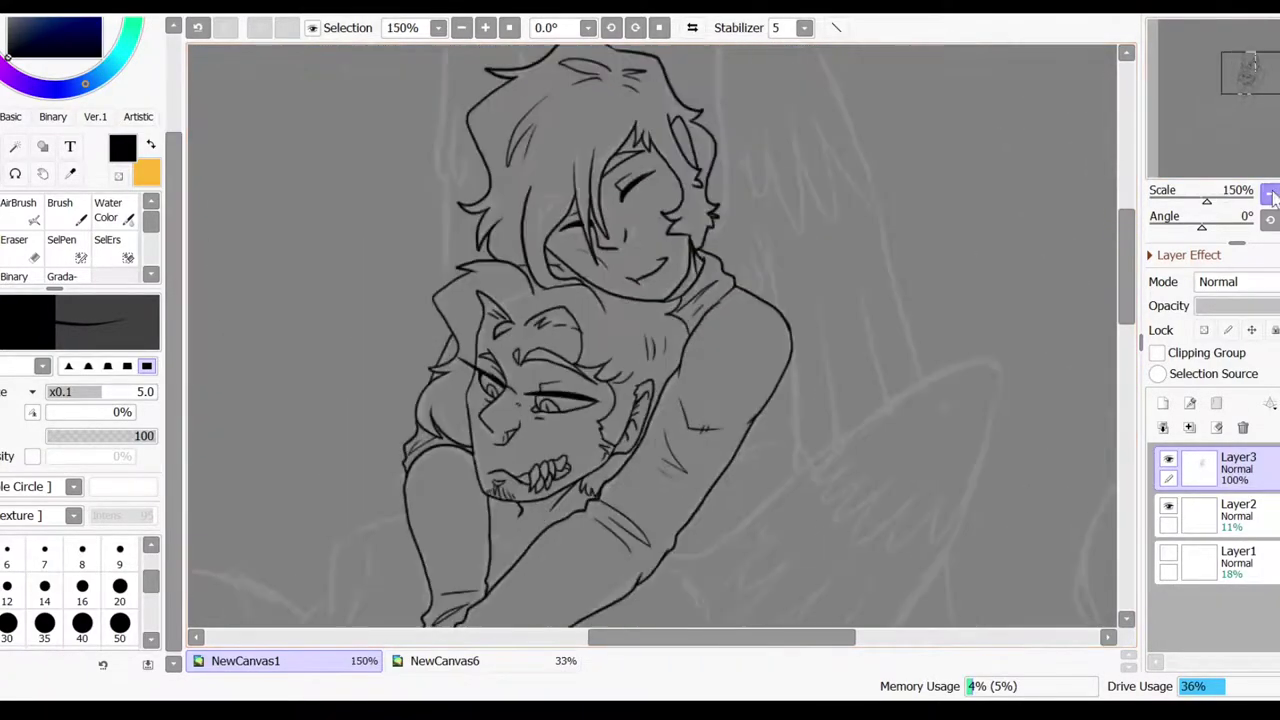
{"action": "scroll", "coordinate": [1237, 178], "scroll_direction": "up", "scroll_amount": 1}
{"action": "mouse_move", "coordinate": [600, 250]}
{"action": "left_mouse_down"}
{"action": "mouse_move", "coordinate": [571, 166]}
{"action": "mouse_move", "coordinate": [506, 322]}
{"action": "left_mouse_up"}
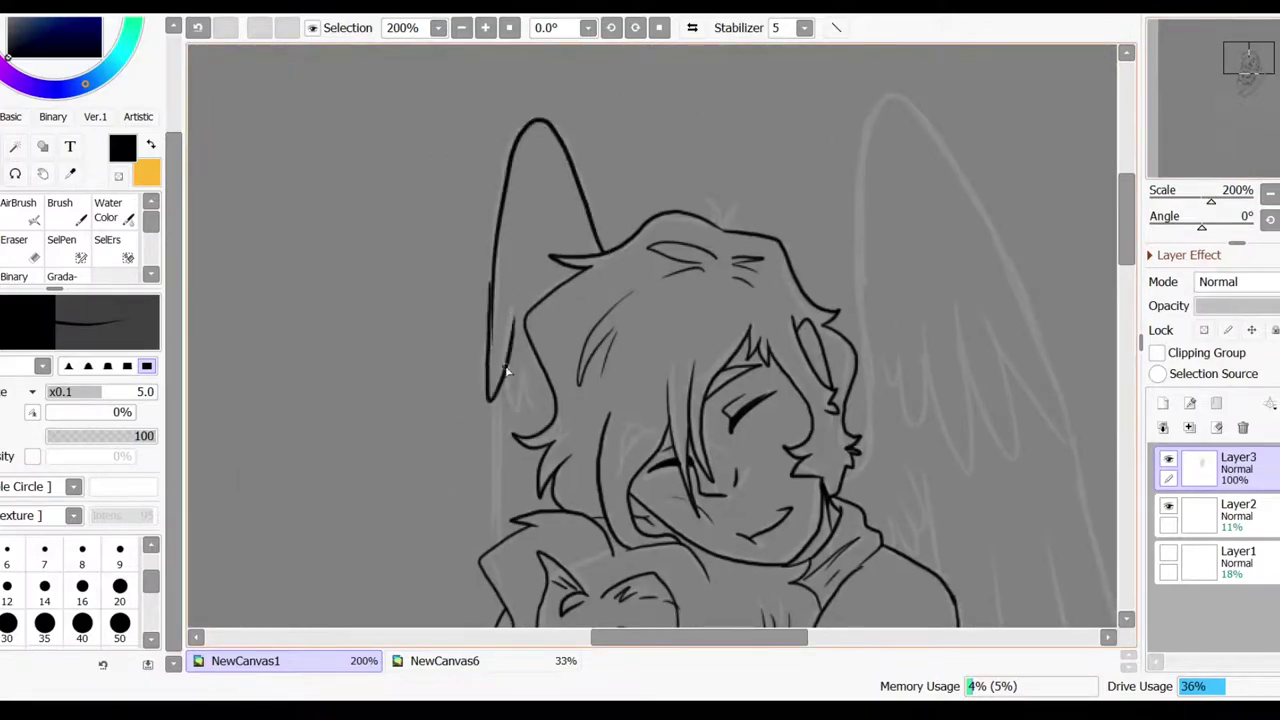
- Ink the hugging character's back contour below the near shoulder, replacing the first attempt
{"action": "scroll", "coordinate": [537, 517], "scroll_direction": "down", "scroll_amount": 3}
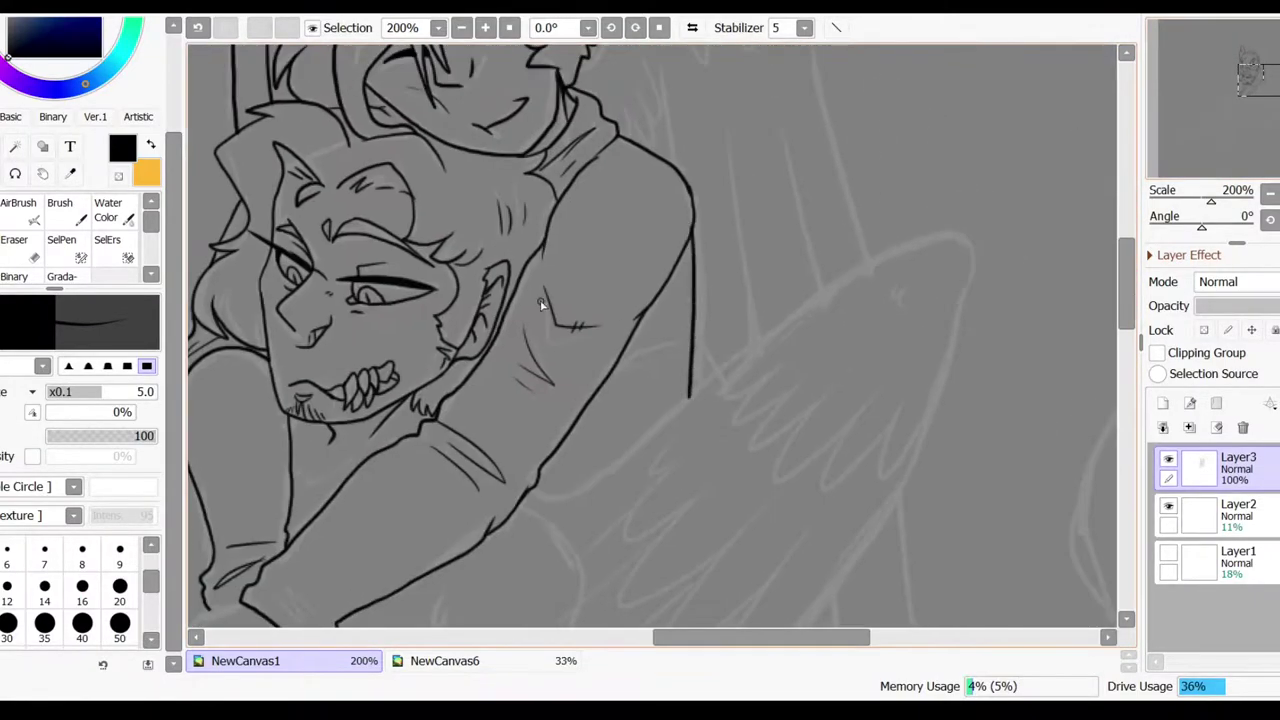
{"action": "key", "text": "ctrl+z"}
{"action": "left_click_drag", "start_coordinate": [660, 280], "coordinate": [650, 430]}
- Ink the tall near wing's arched outline and its upper row of rounded feathers
{"action": "scroll", "coordinate": [655, 350], "scroll_direction": "up", "scroll_amount": 4}
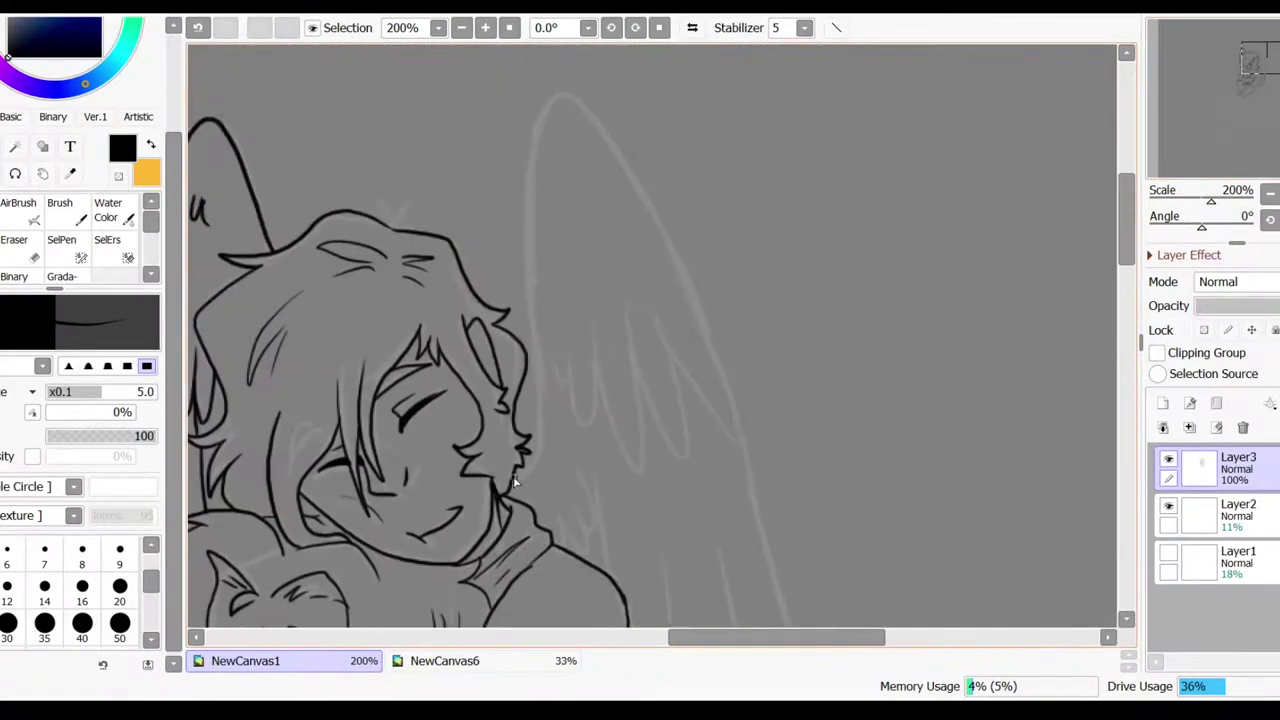
{"action": "left_click_drag", "start_coordinate": [540, 450], "coordinate": [745, 450]}
{"action": "left_click_drag", "start_coordinate": [645, 290], "coordinate": [690, 465]}
{"action": "left_click_drag", "start_coordinate": [613, 300], "coordinate": [568, 378]}
- Ink the long feathers hanging from the tall near wing beside the hugging character's shoulder
{"action": "scroll", "coordinate": [568, 378], "scroll_direction": "down", "scroll_amount": 3}
{"action": "left_click_drag", "start_coordinate": [745, 150], "coordinate": [815, 400]}
{"action": "left_click_drag", "start_coordinate": [705, 205], "coordinate": [760, 430]}
{"action": "left_click_drag", "start_coordinate": [655, 205], "coordinate": [690, 455]}
{"action": "left_click_drag", "start_coordinate": [650, 280], "coordinate": [630, 380]}
{"action": "key", "text": "ctrl+z"}
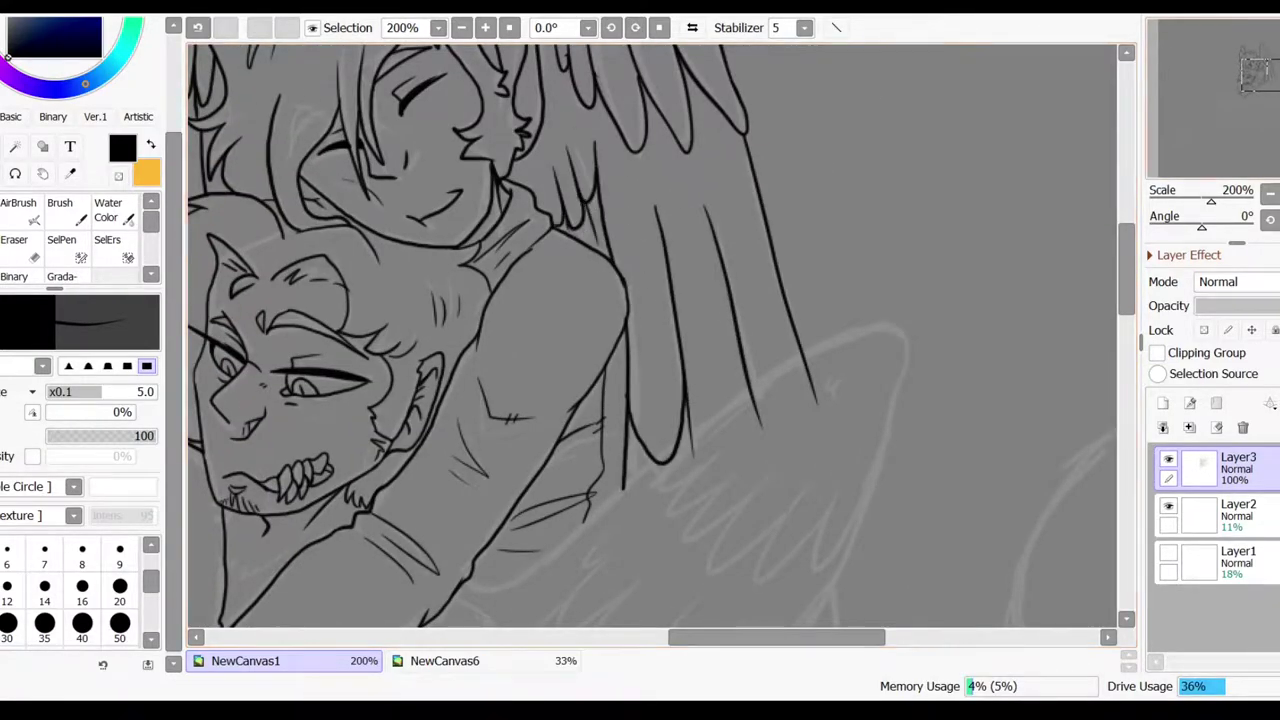
- Ink the lower wing's arched outline and first feather row, and erase the stray strokes where it overlaps the wing behind
{"action": "scroll", "coordinate": [591, 218], "scroll_direction": "down", "scroll_amount": 3}
{"action": "left_click_drag", "start_coordinate": [608, 245], "coordinate": [786, 345]}
{"action": "key", "text": "ctrl+z"}
{"action": "mouse_move", "coordinate": [436, 378]}
{"action": "left_mouse_down"}
{"action": "mouse_move", "coordinate": [837, 100]}
{"action": "mouse_move", "coordinate": [789, 331]}
{"action": "mouse_move", "coordinate": [648, 318]}
{"action": "left_mouse_up"}
{"action": "key", "text": "e"}
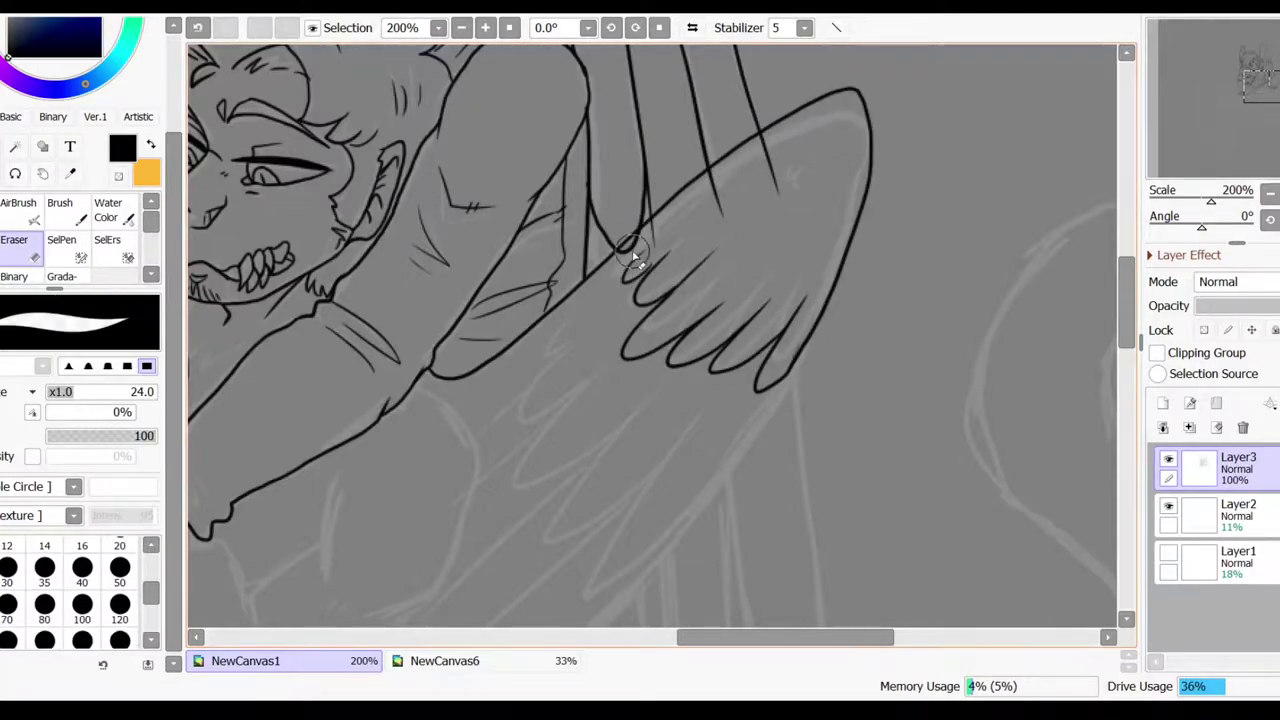
{"action": "key", "text": "n"}
- Ink the lower wing's second row of long rounded feathers and clean up their overlaps
{"action": "scroll", "coordinate": [850, 250], "scroll_direction": "down", "scroll_amount": 5}
{"action": "left_click_drag", "start_coordinate": [745, 370], "coordinate": [797, 249]}
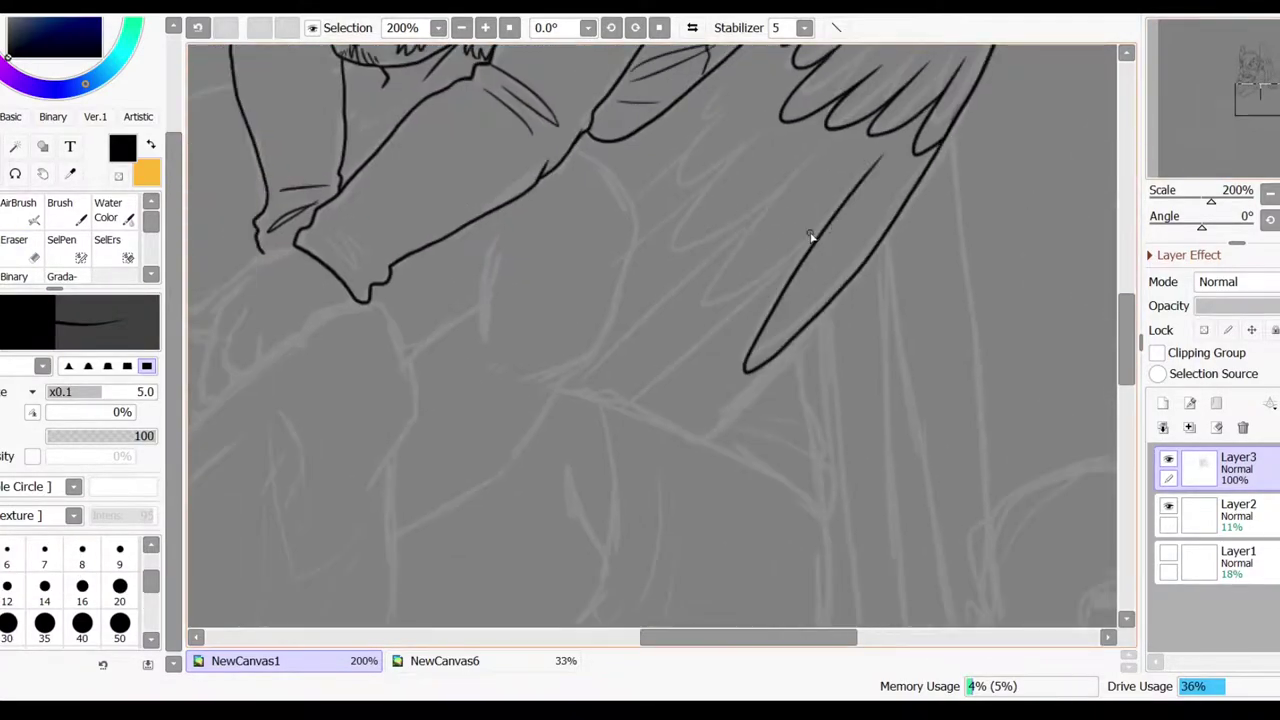
{"action": "left_click_drag", "start_coordinate": [670, 320], "coordinate": [723, 180]}
{"action": "left_click_drag", "start_coordinate": [655, 265], "coordinate": [760, 110]}
{"action": "key", "text": "e"}
{"action": "key", "text": "n"}
- Ink the lower wing's long diagonal flight feather lines running toward the man's back
{"action": "left_click_drag", "start_coordinate": [690, 432], "coordinate": [786, 350]}
{"action": "left_click_drag", "start_coordinate": [572, 464], "coordinate": [768, 282]}
{"action": "left_click_drag", "start_coordinate": [512, 436], "coordinate": [714, 248]}
{"action": "left_click_drag", "start_coordinate": [540, 346], "coordinate": [694, 196]}
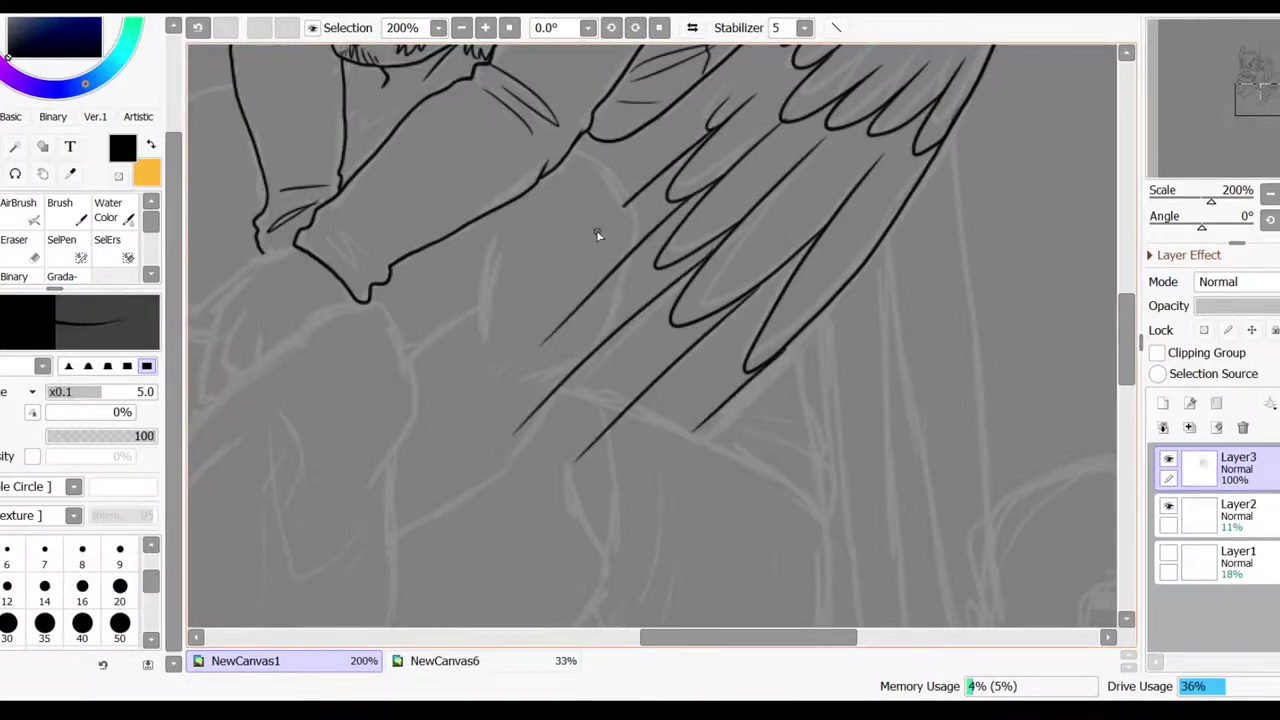
{"action": "left_click_drag", "start_coordinate": [538, 290], "coordinate": [722, 124]}
- Ink the long vertical feather lines extending below the lower wing
{"action": "scroll", "coordinate": [730, 180], "scroll_direction": "down", "scroll_amount": 2}
{"action": "key", "text": "ctrl+z"}
{"action": "key", "text": "ctrl+z"}
{"action": "left_click_drag", "start_coordinate": [700, 242], "coordinate": [738, 525]}
{"action": "mouse_move", "coordinate": [733, 165]}
{"action": "left_mouse_down"}
{"action": "mouse_move", "coordinate": [770, 460]}
{"action": "mouse_move", "coordinate": [735, 510]}
{"action": "left_mouse_up"}
- Trim the ends of the long vertical feathers and ink their rounded tips
{"action": "key", "text": "e"}
{"action": "scroll", "coordinate": [731, 463], "scroll_direction": "up", "scroll_amount": 2}
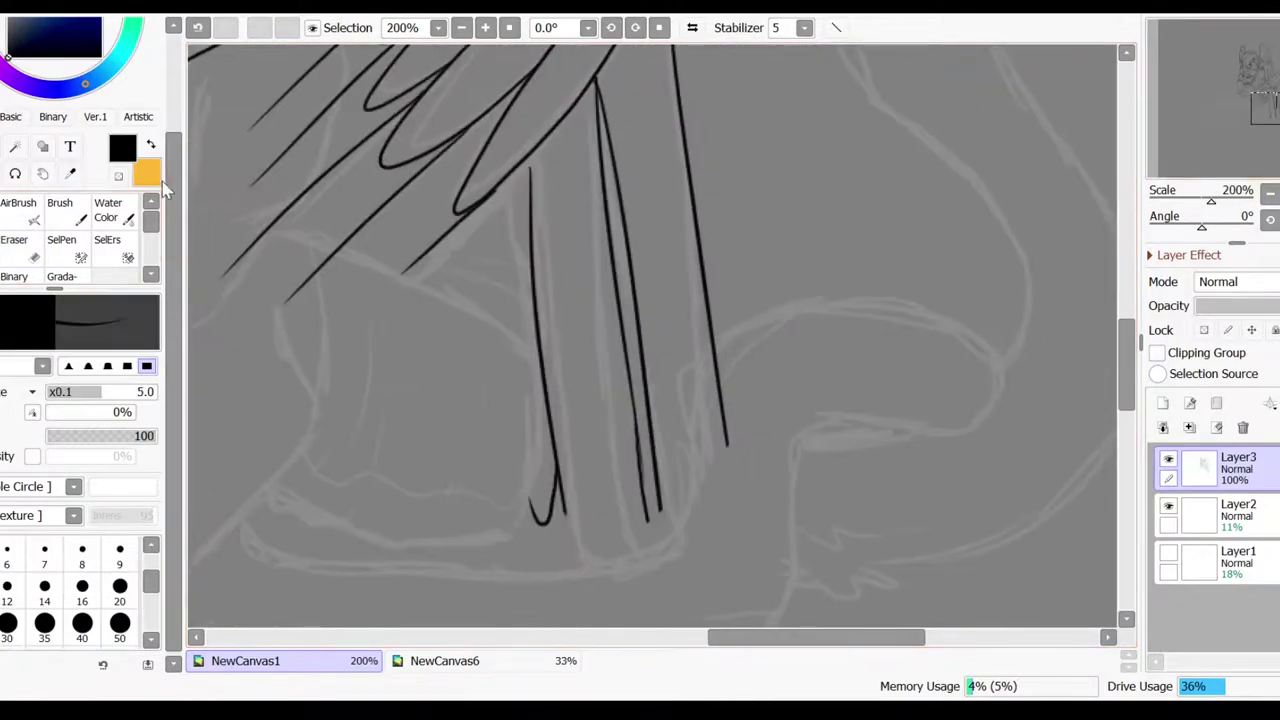
{"action": "left_click_drag", "start_coordinate": [660, 428], "coordinate": [600, 520]}
{"action": "key", "text": "n"}
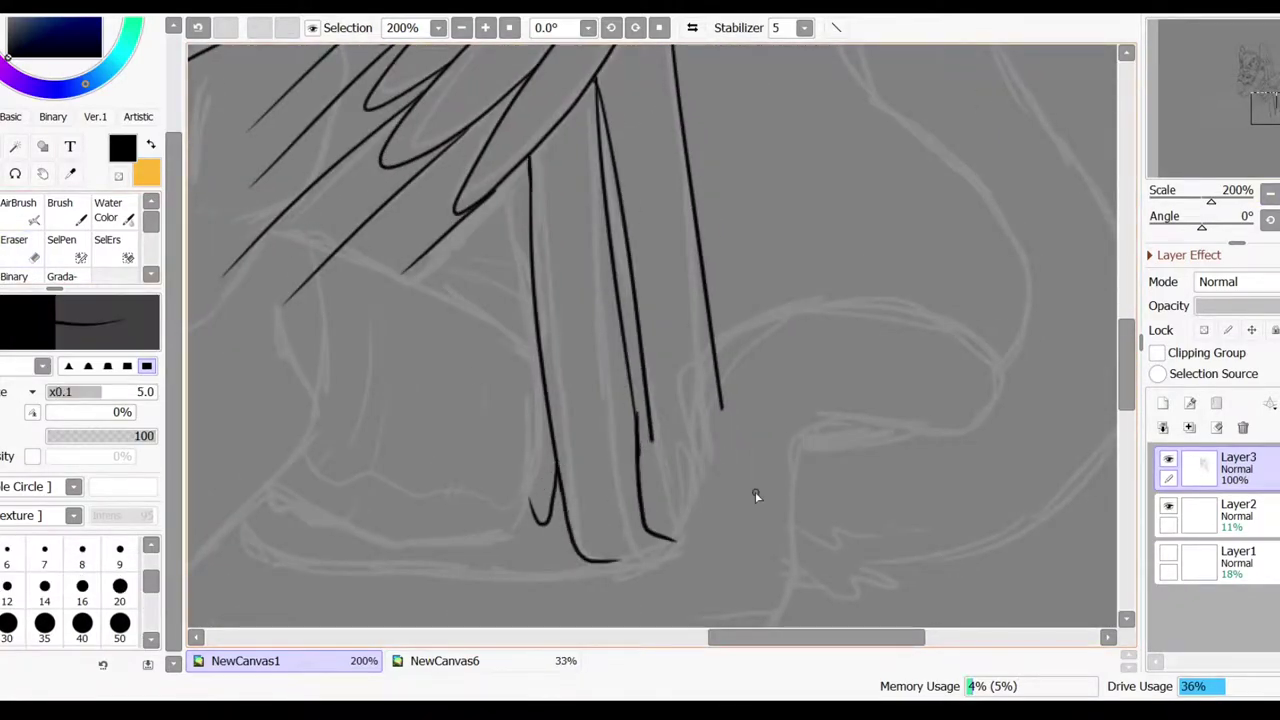
{"action": "left_click_drag", "start_coordinate": [706, 546], "coordinate": [741, 460]}
- Erase the feather lines overlapping the man's lower back, and ink his near thigh contour and waist crease
{"action": "key", "text": "e"}
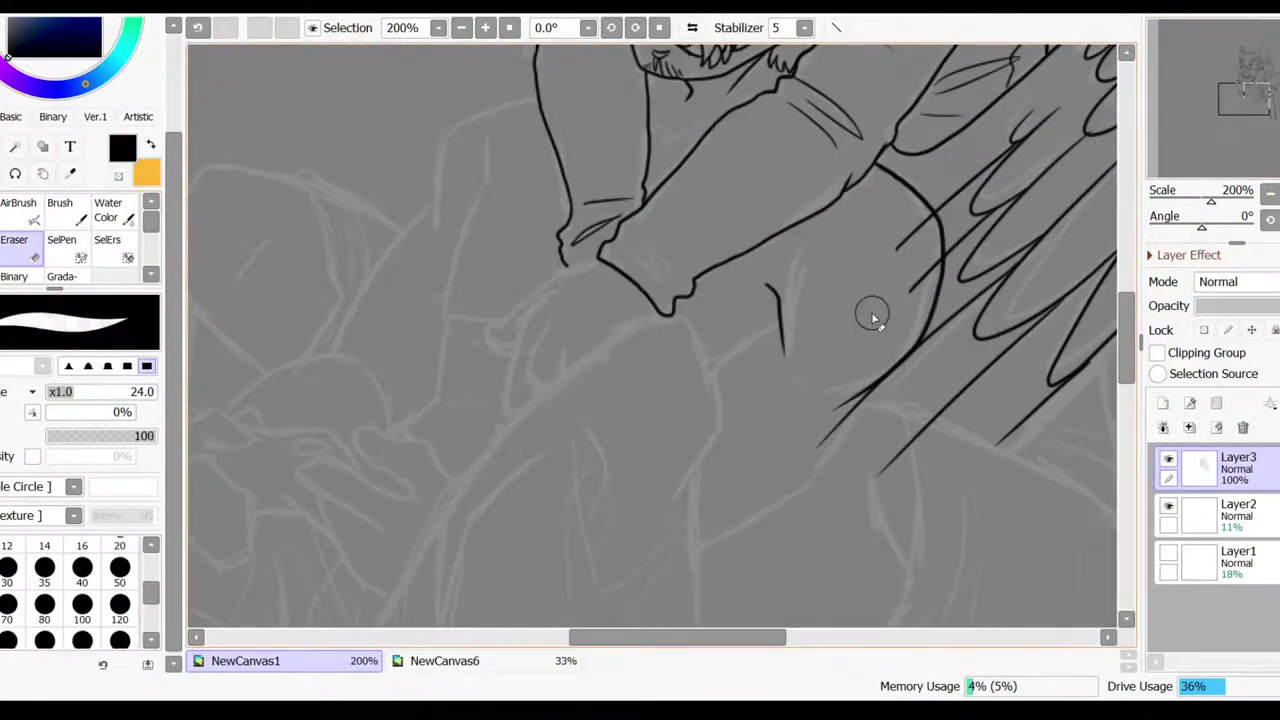
{"action": "key", "text": "n"}
{"action": "left_click_drag", "start_coordinate": [880, 371], "coordinate": [680, 563]}
{"action": "left_click_drag", "start_coordinate": [780, 308], "coordinate": [694, 405]}
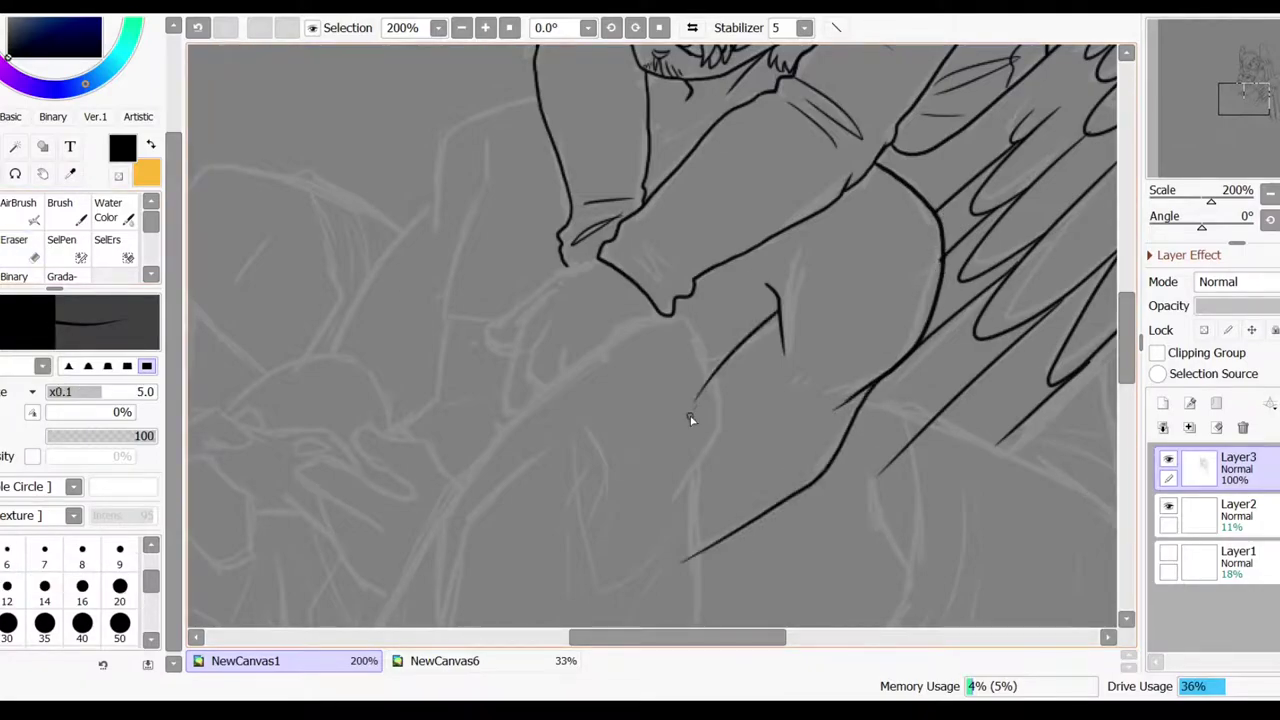
{"action": "left_click_drag", "start_coordinate": [786, 444], "coordinate": [801, 284]}
- Ink the man's far shoulder and arm down to the cuff, with the shirt lines beside it
{"action": "mouse_move", "coordinate": [829, 209]}
{"action": "left_mouse_down"}
{"action": "mouse_move", "coordinate": [688, 188]}
{"action": "mouse_move", "coordinate": [591, 332]}
{"action": "left_mouse_up"}
{"action": "left_click_drag", "start_coordinate": [592, 296], "coordinate": [493, 431]}
{"action": "left_click_drag", "start_coordinate": [577, 510], "coordinate": [562, 507]}
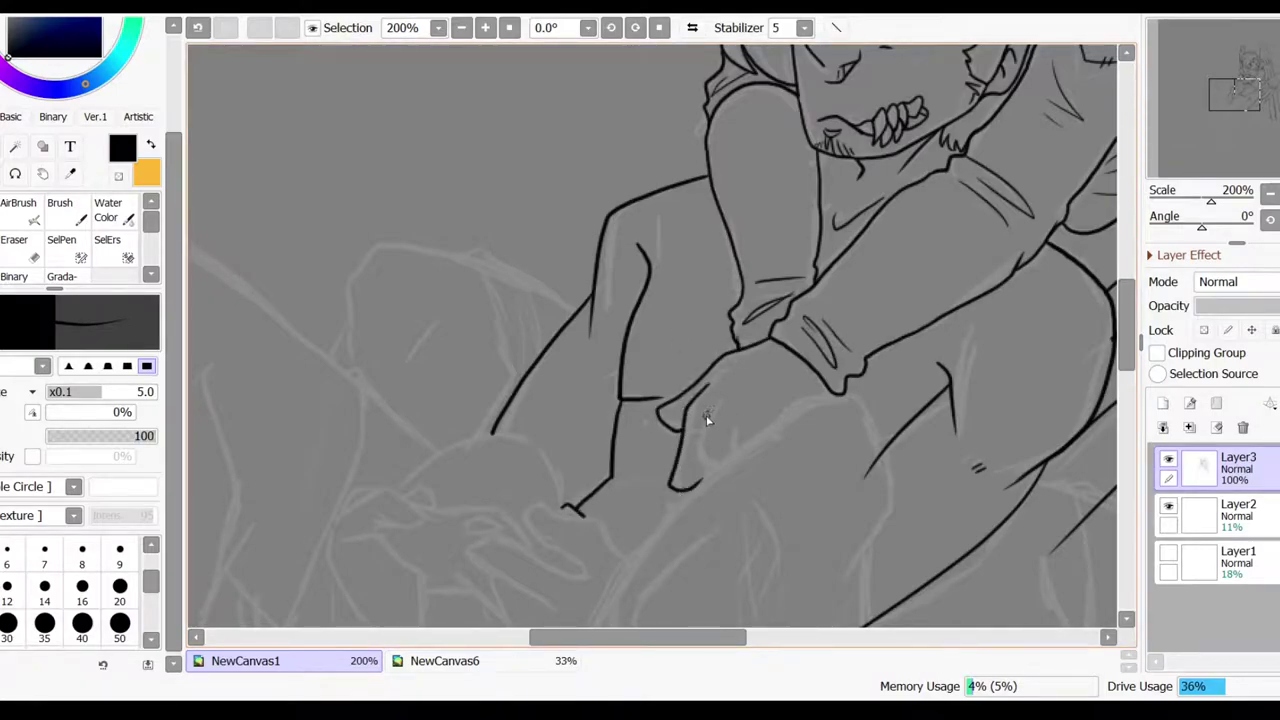
- Ink the man's far knee with its fabric folds and the back of his hand below the cuff
{"action": "left_click_drag", "start_coordinate": [402, 495], "coordinate": [622, 385]}
{"action": "left_click_drag", "start_coordinate": [622, 385], "coordinate": [718, 335]}
{"action": "left_click_drag", "start_coordinate": [845, 298], "coordinate": [700, 483]}
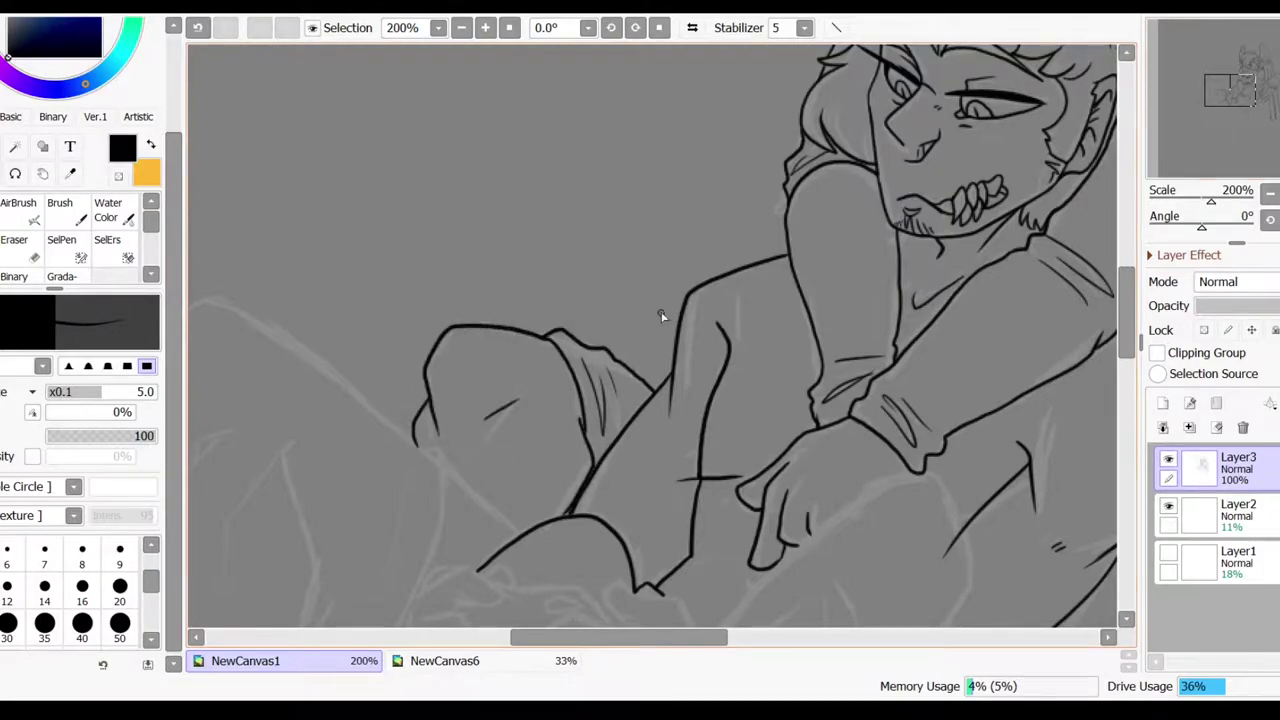
- Ink the folded fabric beneath the man's near thigh and the contour of his raised near knee
{"action": "scroll", "coordinate": [512, 462], "scroll_direction": "down", "scroll_amount": 4}
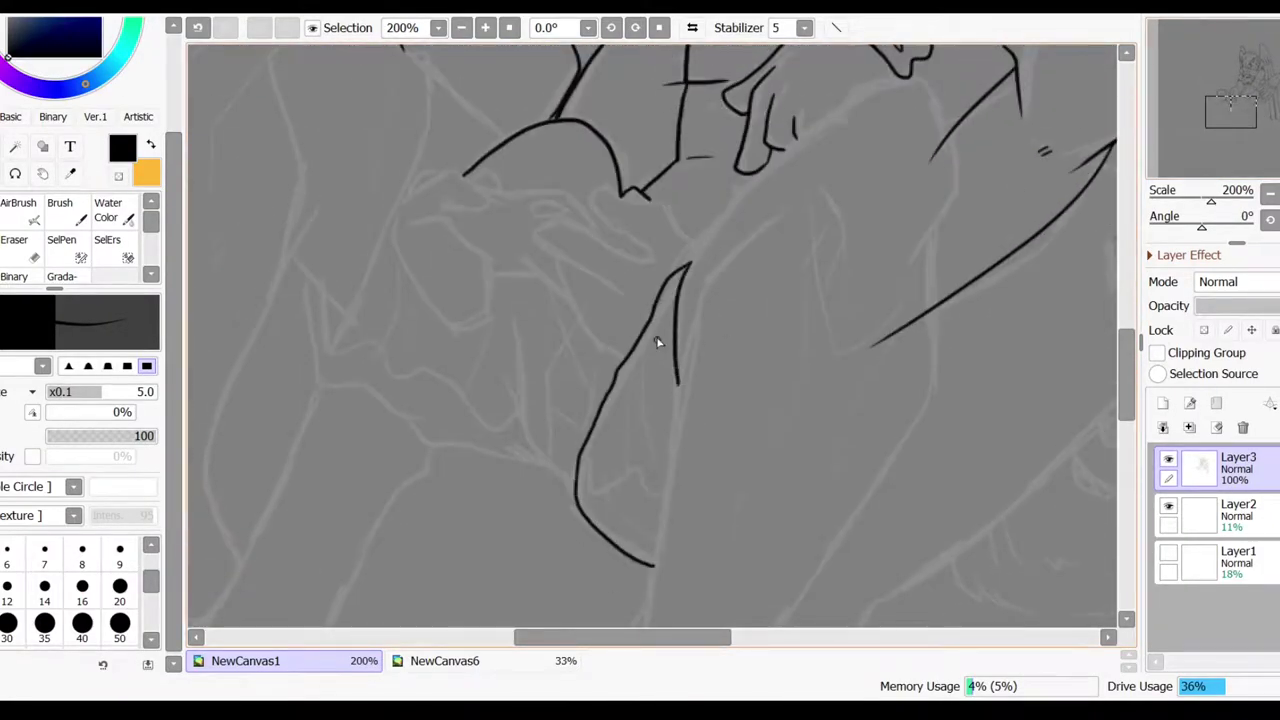
{"action": "left_click_drag", "start_coordinate": [826, 118], "coordinate": [1043, 143]}
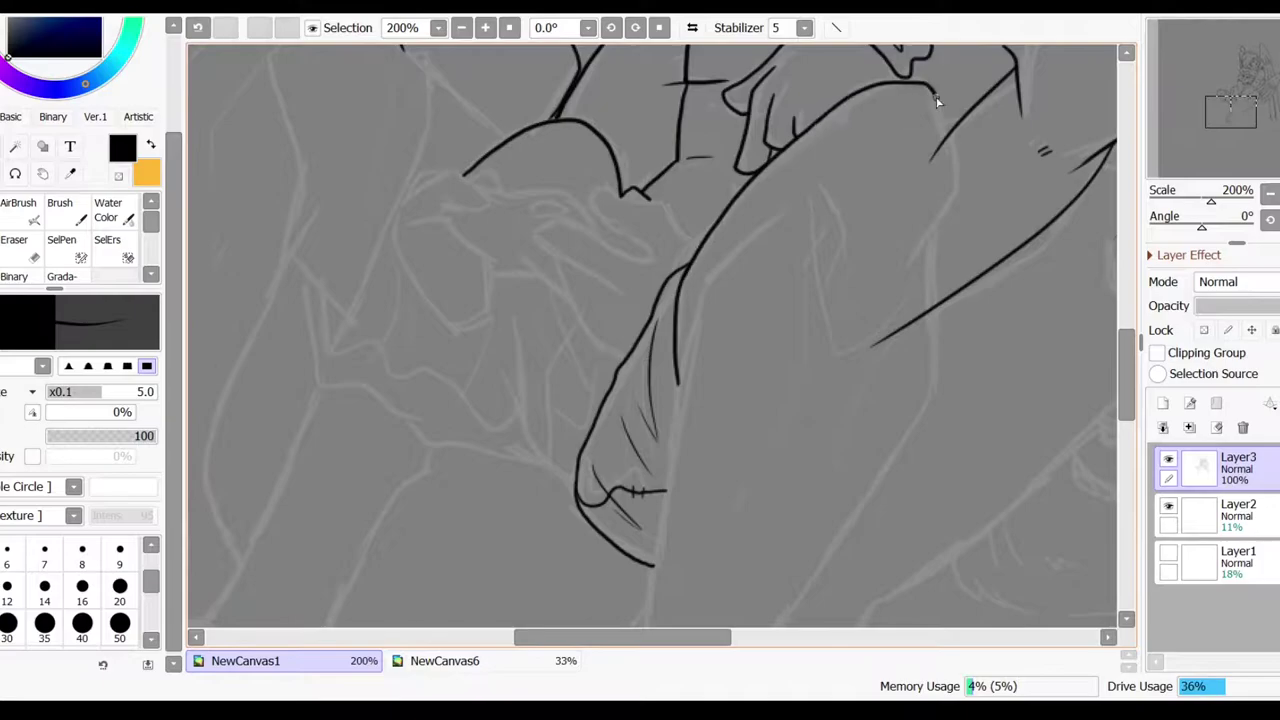
{"action": "scroll", "coordinate": [700, 330], "scroll_direction": "down", "scroll_amount": 3}
{"action": "left_click_drag", "start_coordinate": [712, 184], "coordinate": [805, 372]}
- Ink the near lower leg's rear contour down to the foot and outline the first toes
{"action": "left_click_drag", "start_coordinate": [748, 172], "coordinate": [558, 488]}
{"action": "scroll", "coordinate": [1052, 416], "scroll_direction": "down", "scroll_amount": 3}
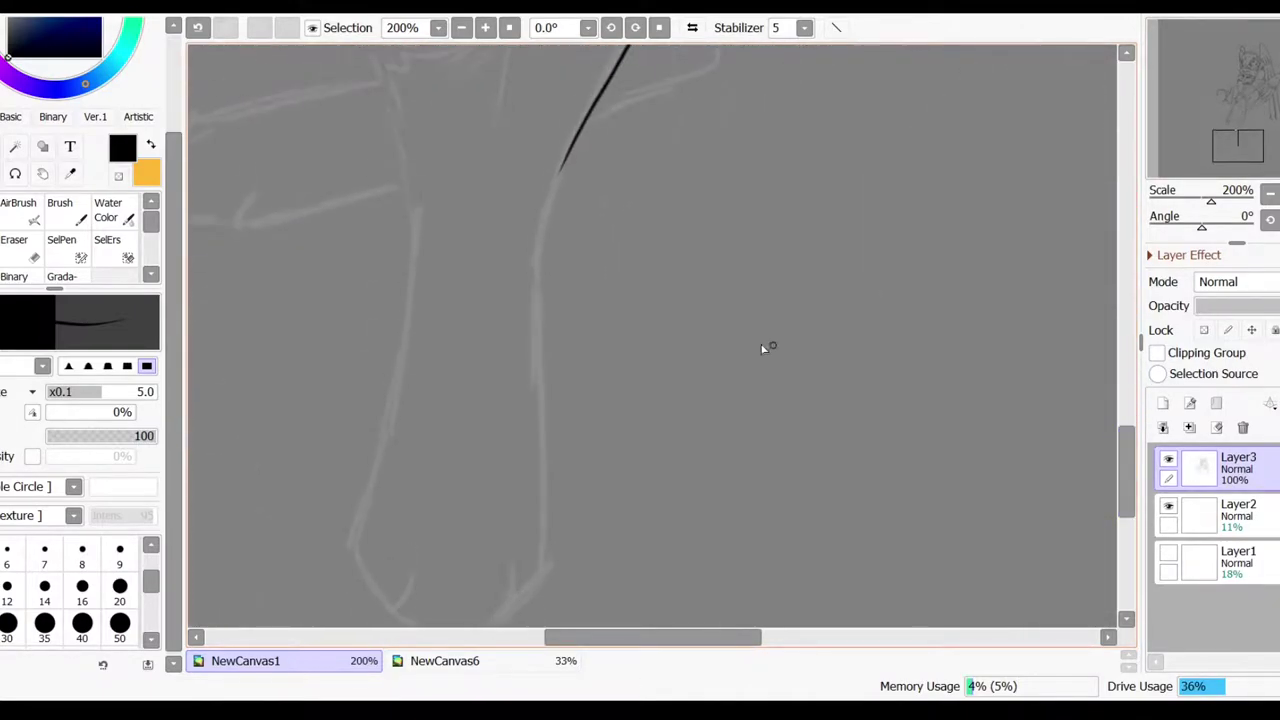
{"action": "key", "text": "ctrl+z"}
{"action": "left_click_drag", "start_coordinate": [563, 158], "coordinate": [543, 560]}
{"action": "scroll", "coordinate": [543, 560], "scroll_direction": "down", "scroll_amount": 1}
{"action": "scroll", "coordinate": [543, 560], "scroll_direction": "left", "scroll_amount": 2}
{"action": "mouse_move", "coordinate": [657, 497]}
{"action": "left_mouse_down"}
{"action": "mouse_move", "coordinate": [586, 577]}
{"action": "mouse_move", "coordinate": [540, 548]}
{"action": "left_mouse_up"}
{"action": "key", "text": "ctrl+z"}
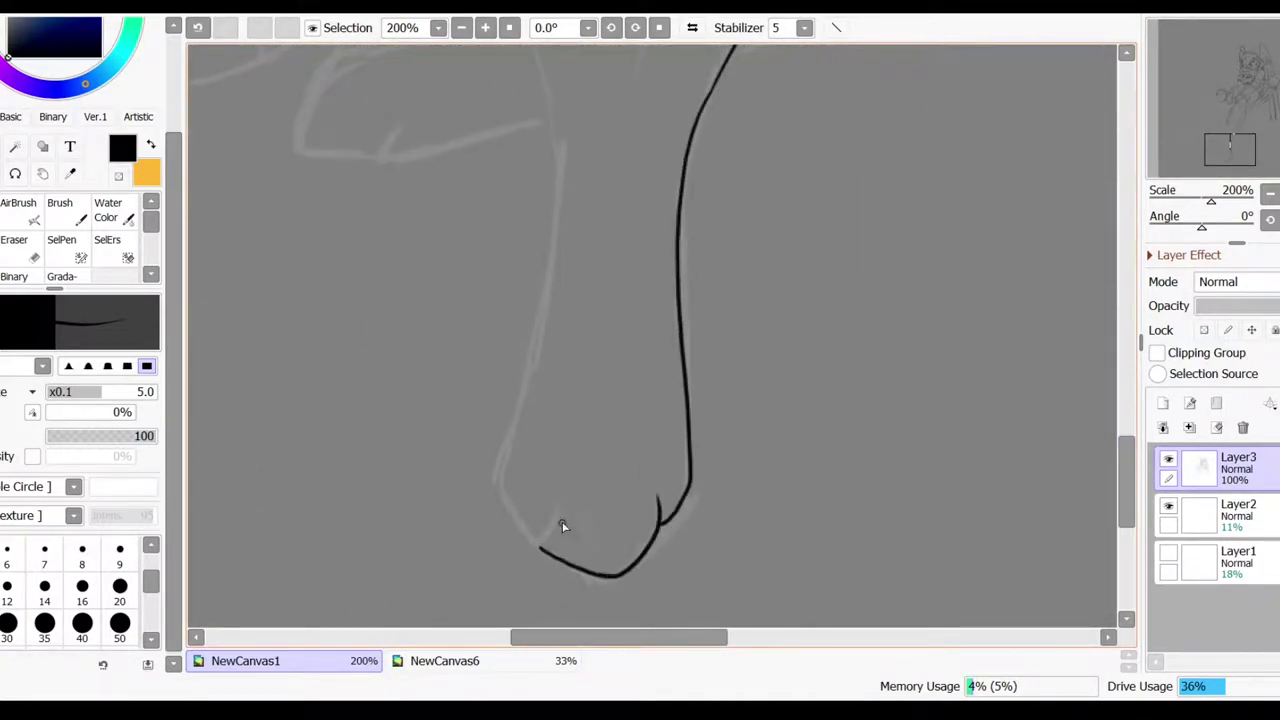
- Ink the near lower leg's front contour and rework the remaining toes of the foot
{"action": "scroll", "coordinate": [537, 548], "scroll_direction": "up", "scroll_amount": 1}
{"action": "scroll", "coordinate": [537, 548], "scroll_direction": "left", "scroll_amount": 1}
{"action": "mouse_move", "coordinate": [580, 76]}
{"action": "left_mouse_down"}
{"action": "mouse_move", "coordinate": [591, 134]}
{"action": "mouse_move", "coordinate": [550, 524]}
{"action": "left_mouse_up"}
{"action": "scroll", "coordinate": [1001, 289], "scroll_direction": "down", "scroll_amount": 1}
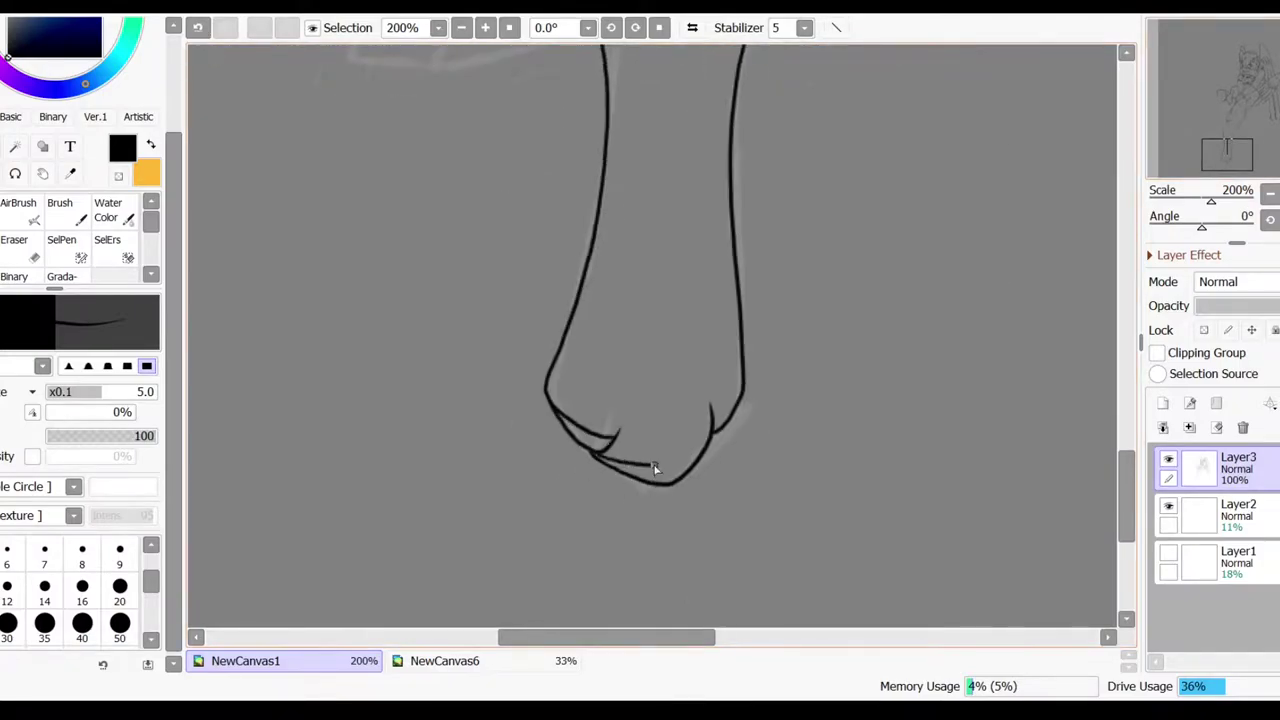
{"action": "key", "text": "ctrl+z"}
{"action": "left_click_drag", "start_coordinate": [612, 424], "coordinate": [588, 456]}
{"action": "scroll", "coordinate": [606, 397], "scroll_direction": "up", "scroll_amount": 4}
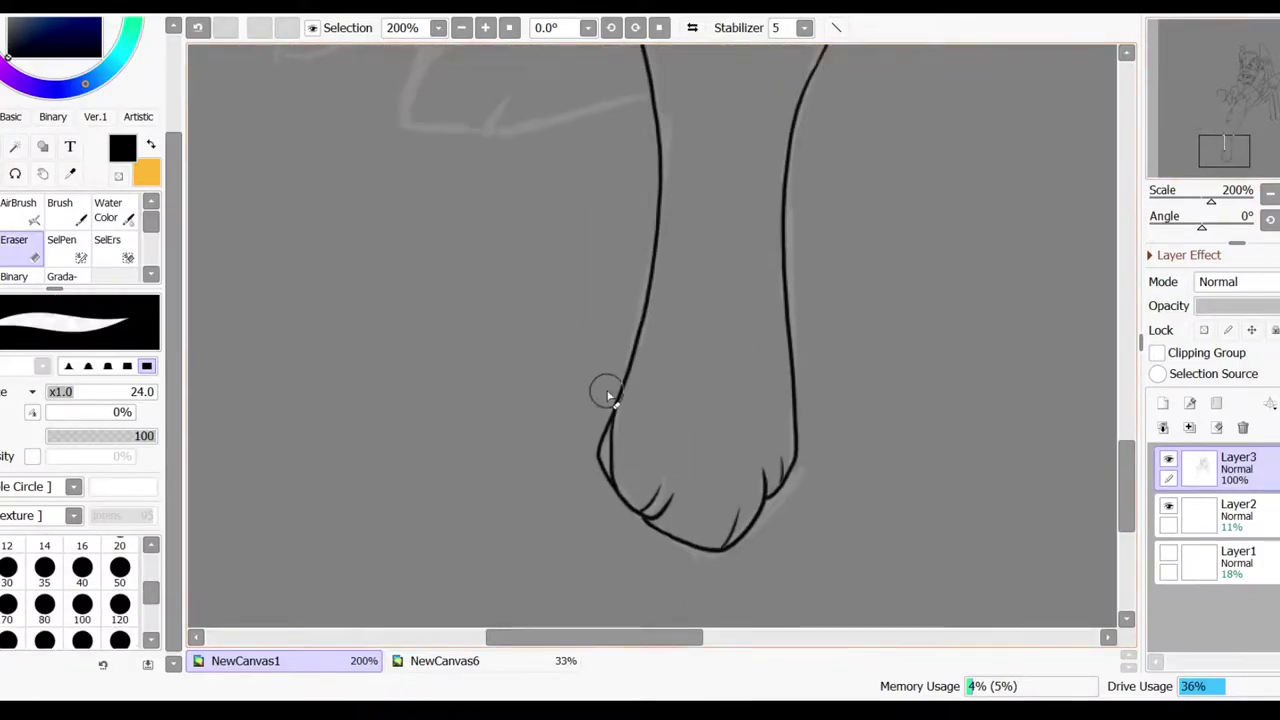
- Ink the underside of the near thigh and the thin fold lines below the raised near knee
{"action": "left_click_drag", "start_coordinate": [686, 229], "coordinate": [800, 200]}
{"action": "left_click_drag", "start_coordinate": [829, 257], "coordinate": [1000, 43]}
{"action": "scroll", "coordinate": [730, 125], "scroll_direction": "up", "scroll_amount": 1}
{"action": "scroll", "coordinate": [730, 125], "scroll_direction": "right", "scroll_amount": 1}
{"action": "mouse_move", "coordinate": [722, 113]}
{"action": "left_mouse_down"}
{"action": "mouse_move", "coordinate": [628, 300]}
{"action": "mouse_move", "coordinate": [590, 610]}
{"action": "left_mouse_up"}
{"action": "key", "text": "ctrl+z"}
{"action": "left_click_drag", "start_coordinate": [752, 190], "coordinate": [726, 350]}
{"action": "key", "text": "e"}
{"action": "mouse_move", "coordinate": [852, 232]}
{"action": "left_mouse_down"}
{"action": "mouse_move", "coordinate": [805, 320]}
{"action": "mouse_move", "coordinate": [816, 264]}
{"action": "left_mouse_up"}
{"action": "key", "text": "n"}
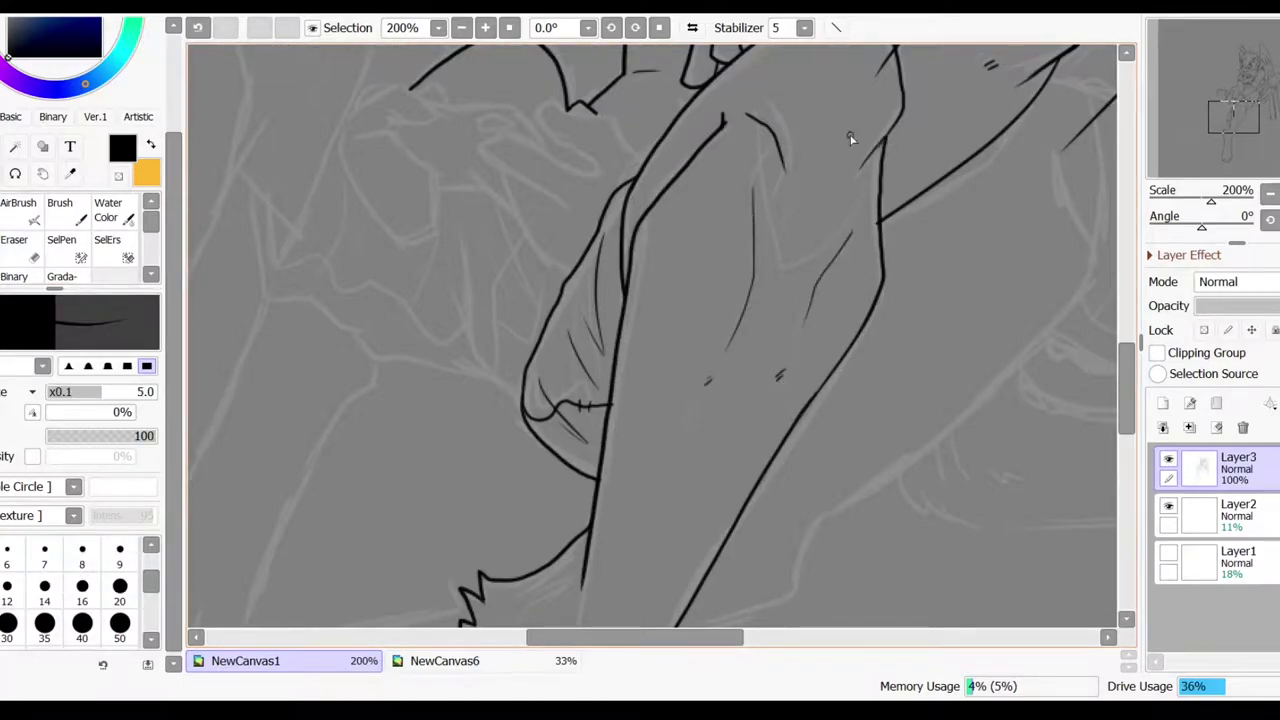
- Ink the hatched crease beside the fur tuft at the near ankle
{"action": "key", "text": "e"}
{"action": "key", "text": "n"}
{"action": "left_click_drag", "start_coordinate": [870, 128], "coordinate": [843, 157]}
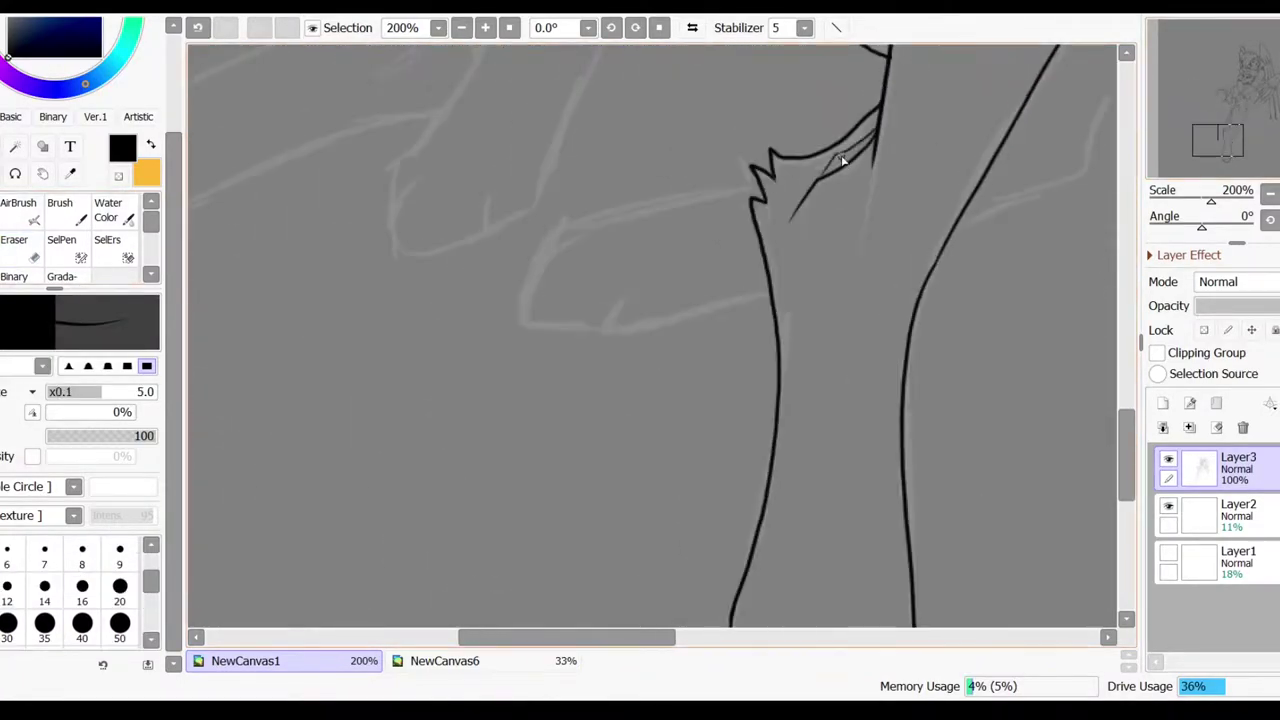
- Ink the fingers of both hands and the outline of the game controller they hold
{"action": "left_click", "coordinate": [1267, 58]}
{"action": "left_click_drag", "start_coordinate": [735, 400], "coordinate": [822, 460]}
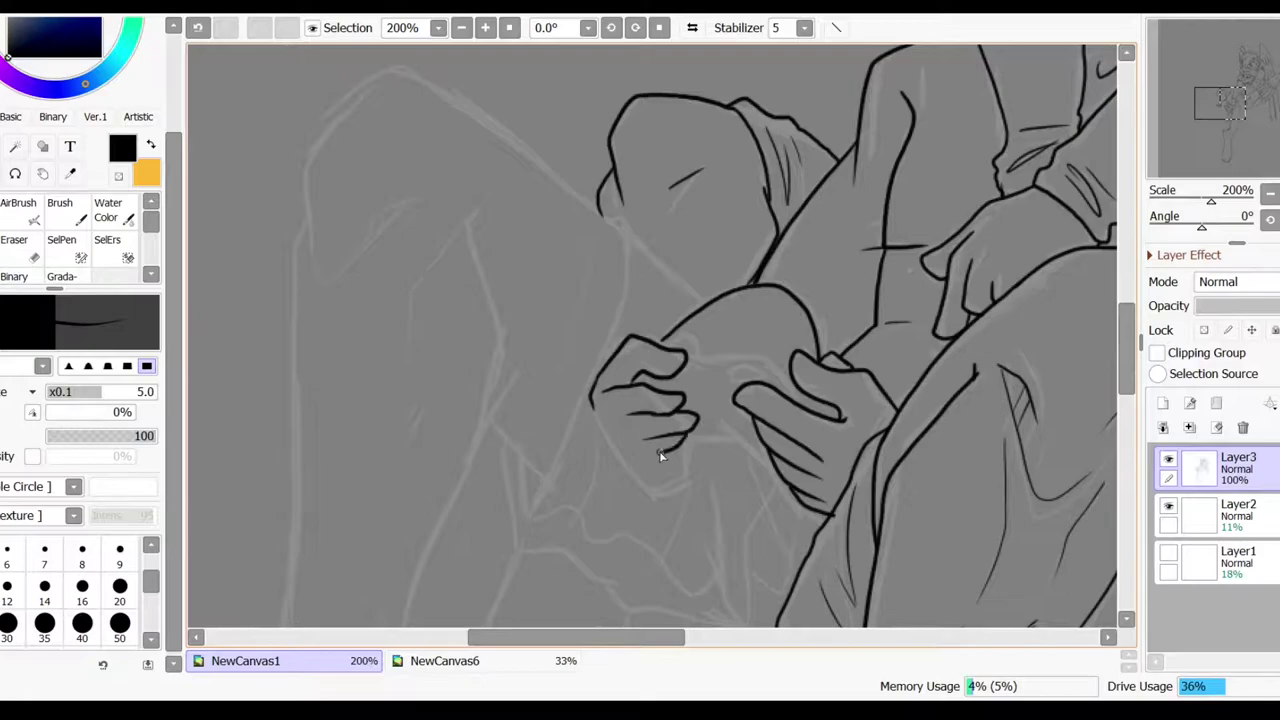
{"action": "key", "text": "e"}
{"action": "key", "text": "n"}
{"action": "left_click_drag", "start_coordinate": [656, 345], "coordinate": [698, 342]}
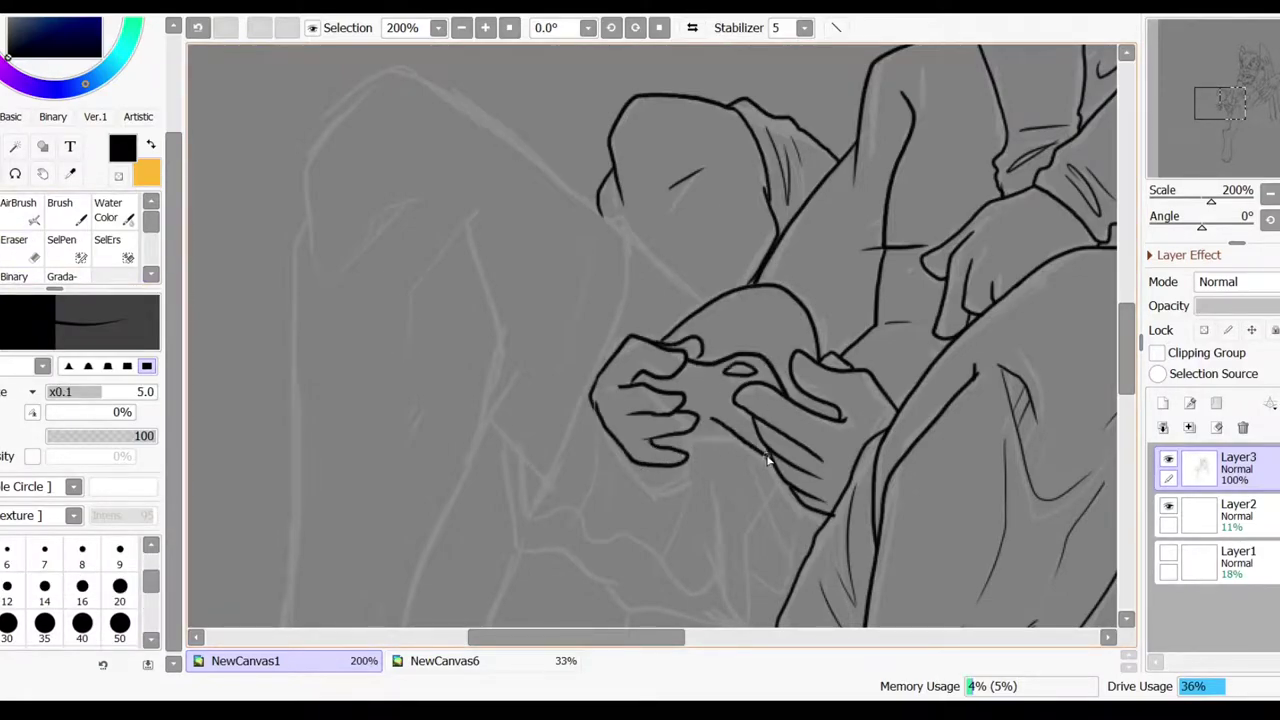
{"action": "scroll", "coordinate": [670, 457], "scroll_direction": "up", "scroll_amount": 5}
{"action": "scroll", "coordinate": [563, 486], "scroll_direction": "down", "scroll_amount": 3}
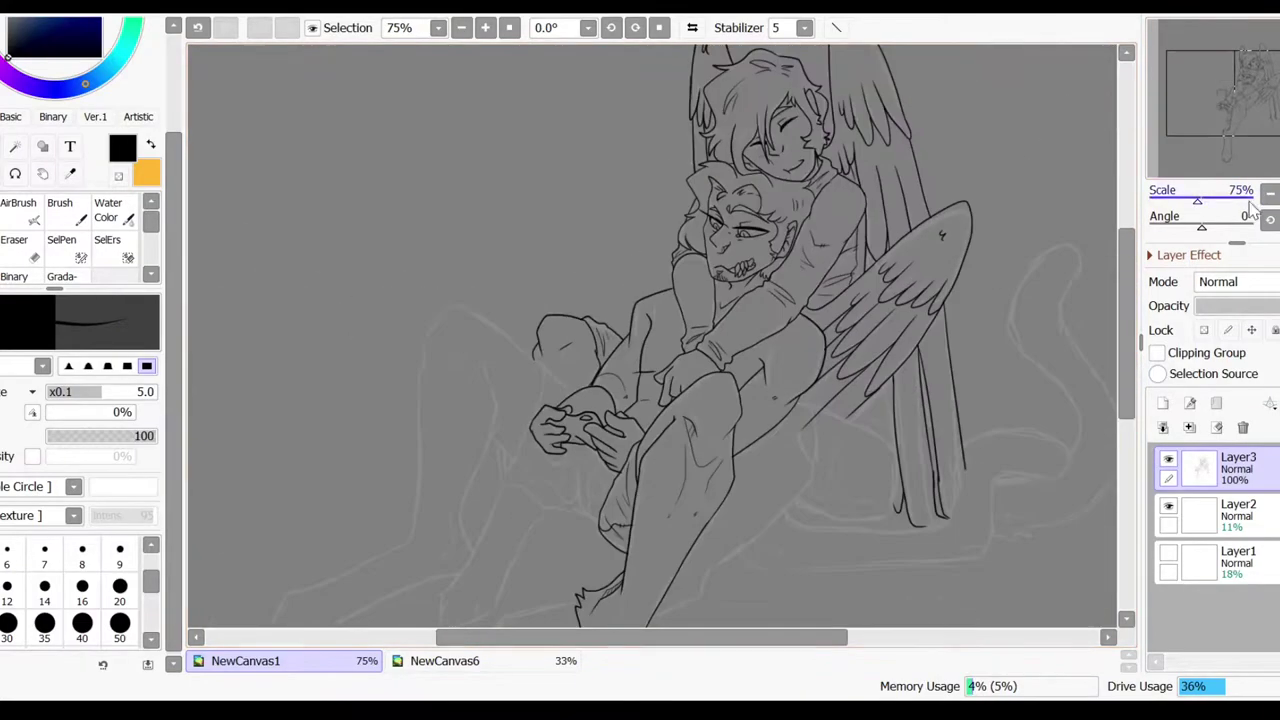
- Select the inked hands and controller, transform them slightly to adjust their placement, and deselect
{"action": "scroll", "coordinate": [603, 449], "scroll_direction": "up", "scroll_amount": 2}
{"action": "key", "text": "a"}
{"action": "key", "text": "ctrl+t"}
{"action": "left_click_drag", "start_coordinate": [491, 403], "coordinate": [520, 446]}
{"action": "key", "text": "Return"}
{"action": "key", "text": "ctrl+d"}
- Clean up the lines around the hands and ink the small button details on the controller
{"action": "key", "text": "e"}
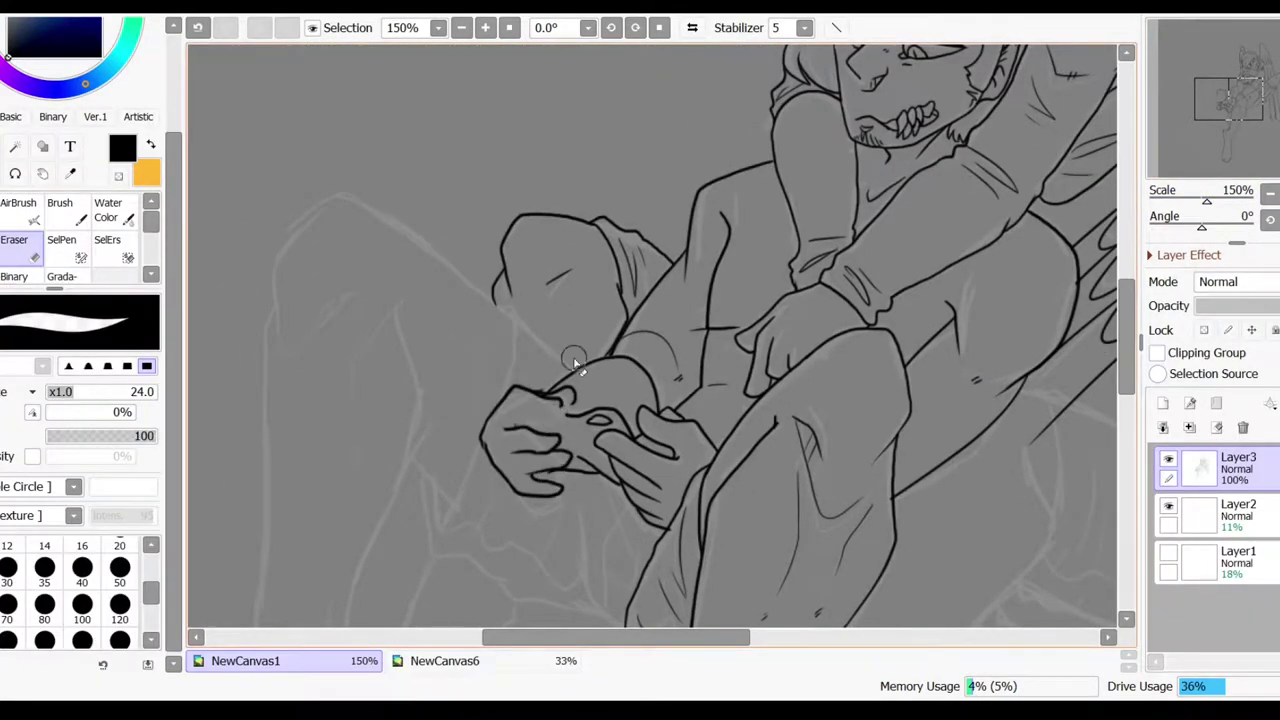
{"action": "key", "text": "n"}
{"action": "scroll", "coordinate": [565, 400], "scroll_direction": "up", "scroll_amount": 2}
{"action": "left_click_drag", "start_coordinate": [493, 418], "coordinate": [473, 380]}
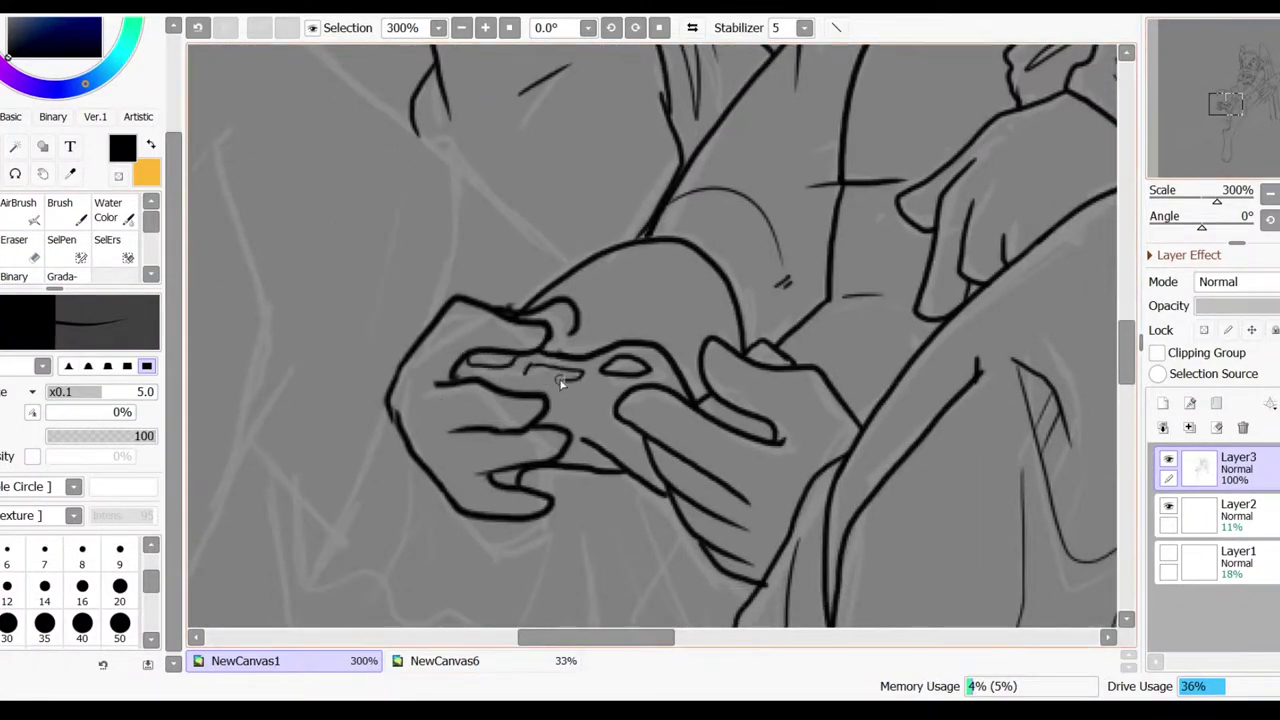
{"action": "scroll", "coordinate": [577, 383], "scroll_direction": "down", "scroll_amount": 2}
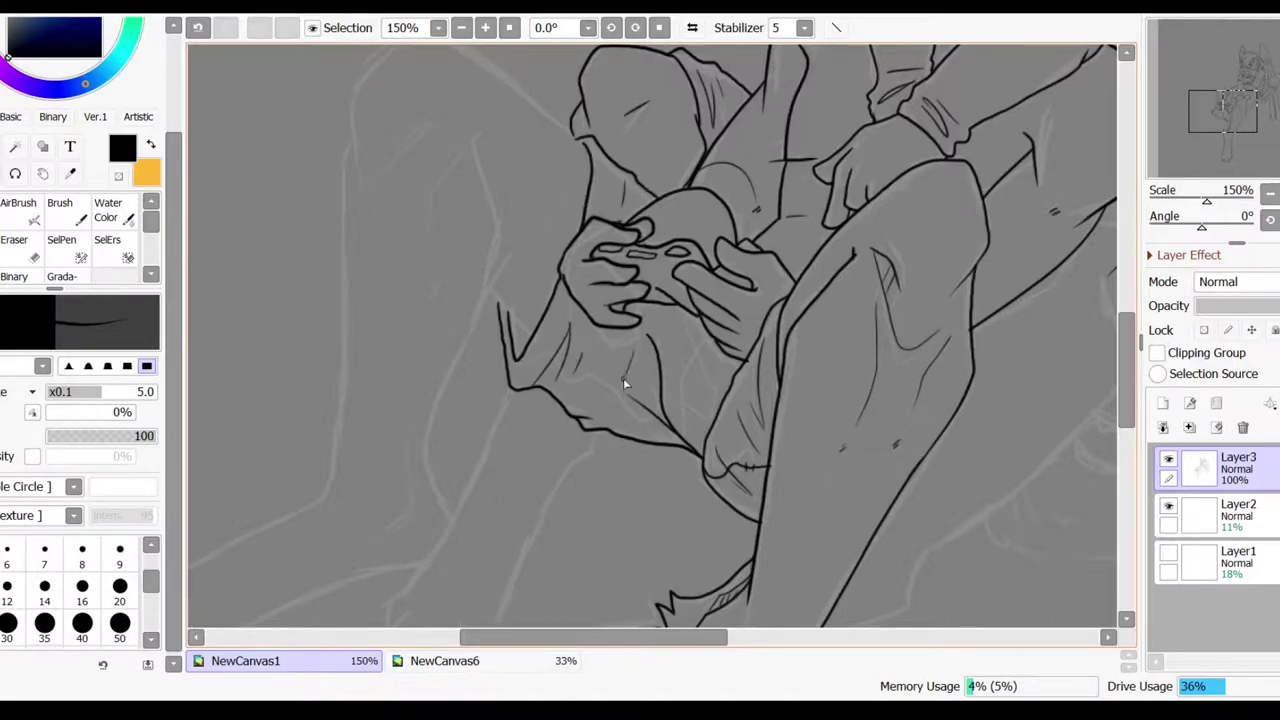
- Ink the fabric seam below the hands and the leftmost leg's calf down to its fur tuft
{"action": "left_click_drag", "start_coordinate": [547, 376], "coordinate": [777, 391]}
{"action": "scroll", "coordinate": [651, 343], "scroll_direction": "up", "scroll_amount": 1}
{"action": "left_click_drag", "start_coordinate": [651, 343], "coordinate": [899, 271]}
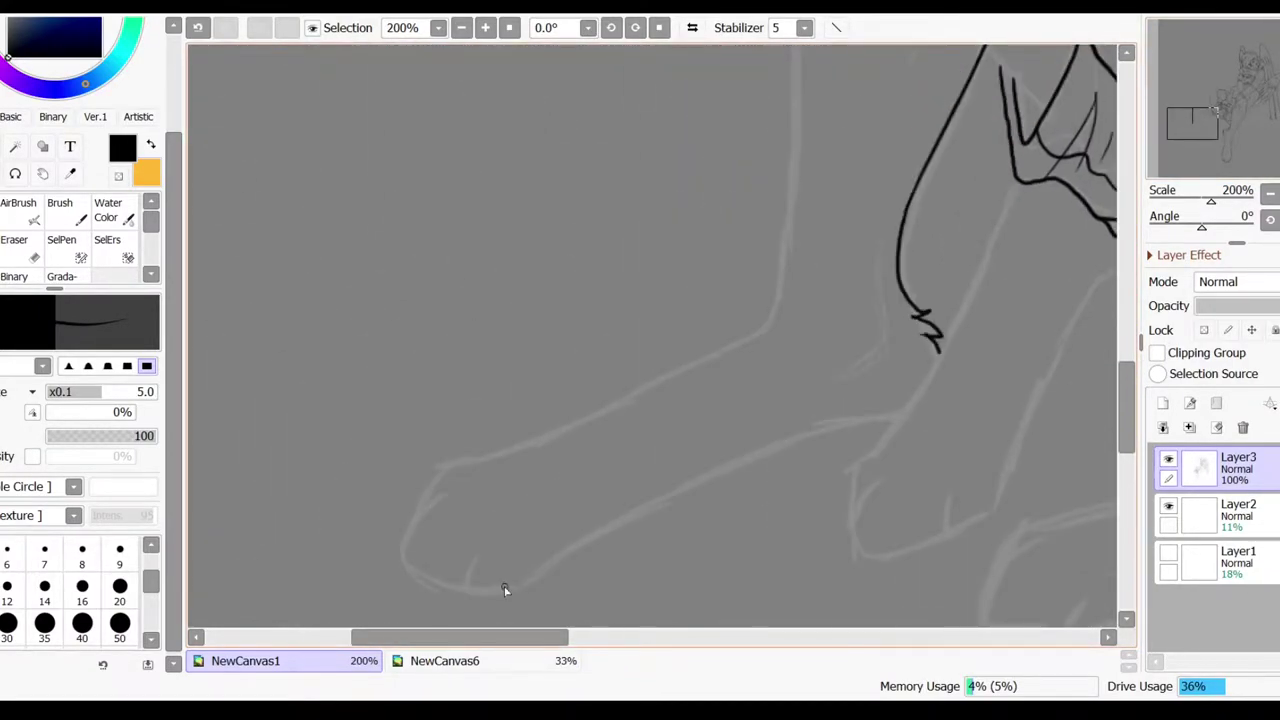
- Ink the leftmost leg's foot outline, its straight shin contour and the crease at the ankle
{"action": "left_click_drag", "start_coordinate": [478, 552], "coordinate": [887, 421]}
{"action": "left_click_drag", "start_coordinate": [417, 521], "coordinate": [362, 700]}
{"action": "left_click_drag", "start_coordinate": [752, 82], "coordinate": [640, 607]}
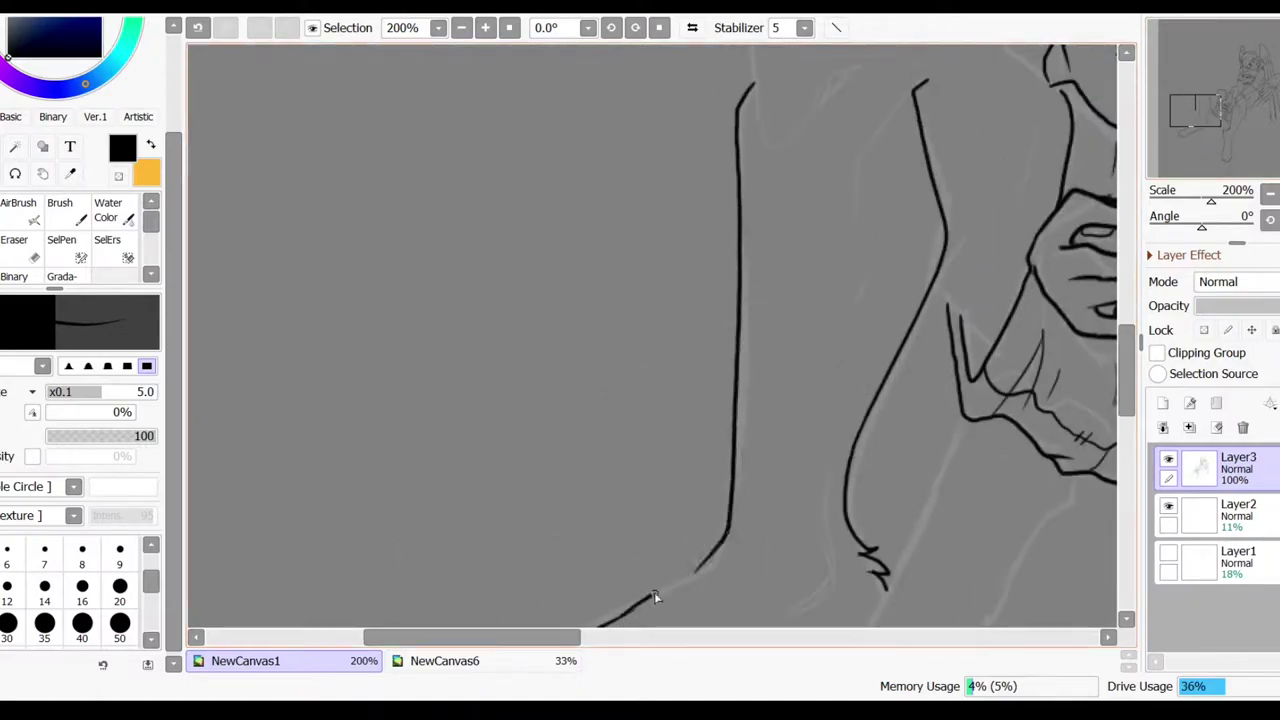
{"action": "left_click_drag", "start_coordinate": [831, 531], "coordinate": [842, 566]}
- Ink the leftmost leg's knee with its folds and the top contour of the thigh
{"action": "left_click_drag", "start_coordinate": [842, 300], "coordinate": [757, 510]}
{"action": "left_click_drag", "start_coordinate": [730, 196], "coordinate": [646, 368]}
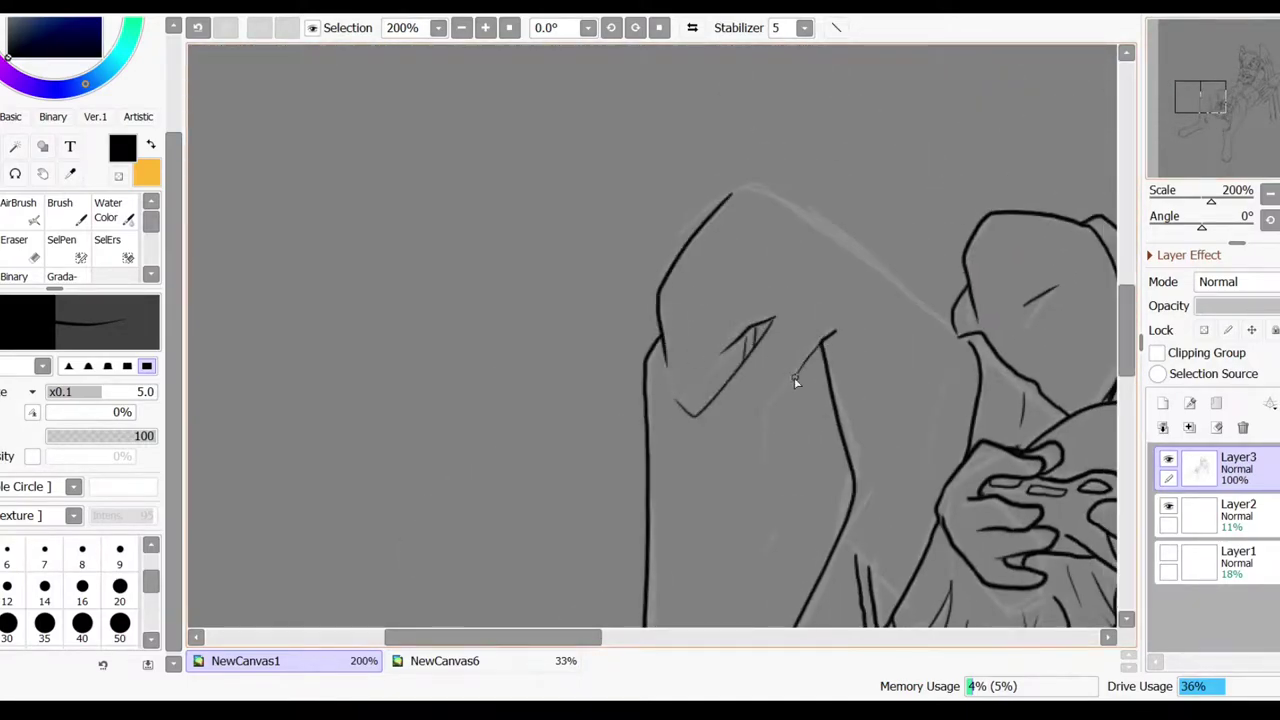
{"action": "left_click_drag", "start_coordinate": [733, 188], "coordinate": [995, 375]}
- Ink the remaining lower leg contours and the outline and toes of the foot behind the near shin
{"action": "mouse_move", "coordinate": [893, 521]}
{"action": "left_mouse_down"}
{"action": "mouse_move", "coordinate": [640, 380]}
{"action": "mouse_move", "coordinate": [450, 300]}
{"action": "left_mouse_up"}
{"action": "left_click_drag", "start_coordinate": [682, 416], "coordinate": [660, 258]}
{"action": "left_click_drag", "start_coordinate": [663, 463], "coordinate": [497, 626]}
{"action": "key", "text": "ctrl+z"}
{"action": "key", "text": "ctrl+y"}
{"action": "key", "text": "e"}
{"action": "key", "text": "n"}
{"action": "mouse_move", "coordinate": [420, 400]}
{"action": "left_mouse_down"}
{"action": "mouse_move", "coordinate": [551, 434]}
{"action": "mouse_move", "coordinate": [567, 318]}
{"action": "left_mouse_up"}
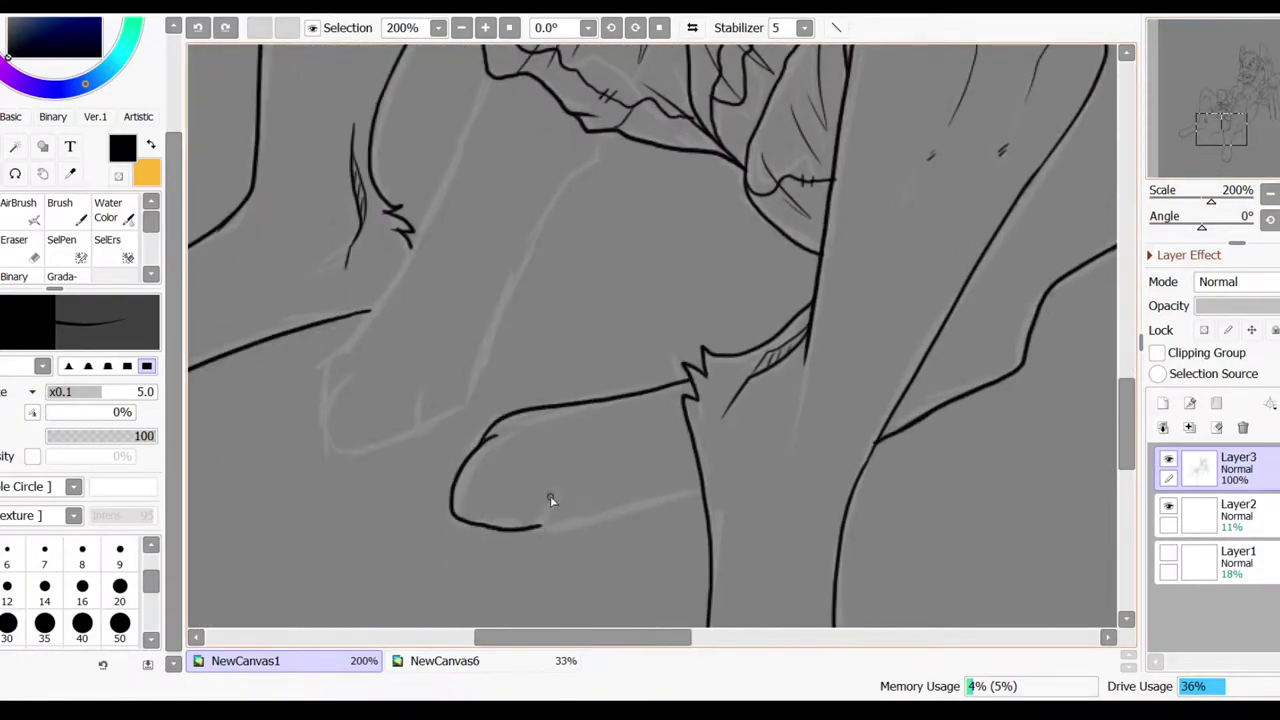
{"action": "mouse_move", "coordinate": [232, 350]}
{"action": "left_mouse_down"}
{"action": "mouse_move", "coordinate": [352, 457]}
{"action": "mouse_move", "coordinate": [720, 128]}
{"action": "mouse_move", "coordinate": [650, 300]}
{"action": "left_mouse_up"}
{"action": "key", "text": "ctrl+z"}
- Ink the folds and wavy hem of the shorts beside the wings and the underside of the adjoining thigh
{"action": "mouse_move", "coordinate": [720, 128]}
{"action": "left_mouse_down"}
{"action": "mouse_move", "coordinate": [611, 491]}
{"action": "mouse_move", "coordinate": [745, 338]}
{"action": "left_mouse_up"}
{"action": "left_click_drag", "start_coordinate": [681, 459], "coordinate": [728, 393]}
{"action": "left_click_drag", "start_coordinate": [762, 176], "coordinate": [772, 315]}
{"action": "left_click_drag", "start_coordinate": [795, 235], "coordinate": [760, 400]}
{"action": "scroll", "coordinate": [780, 400], "scroll_direction": "down", "scroll_amount": 1}
{"action": "left_click_drag", "start_coordinate": [650, 350], "coordinate": [706, 403]}
{"action": "scroll", "coordinate": [583, 588], "scroll_direction": "up", "scroll_amount": 1}
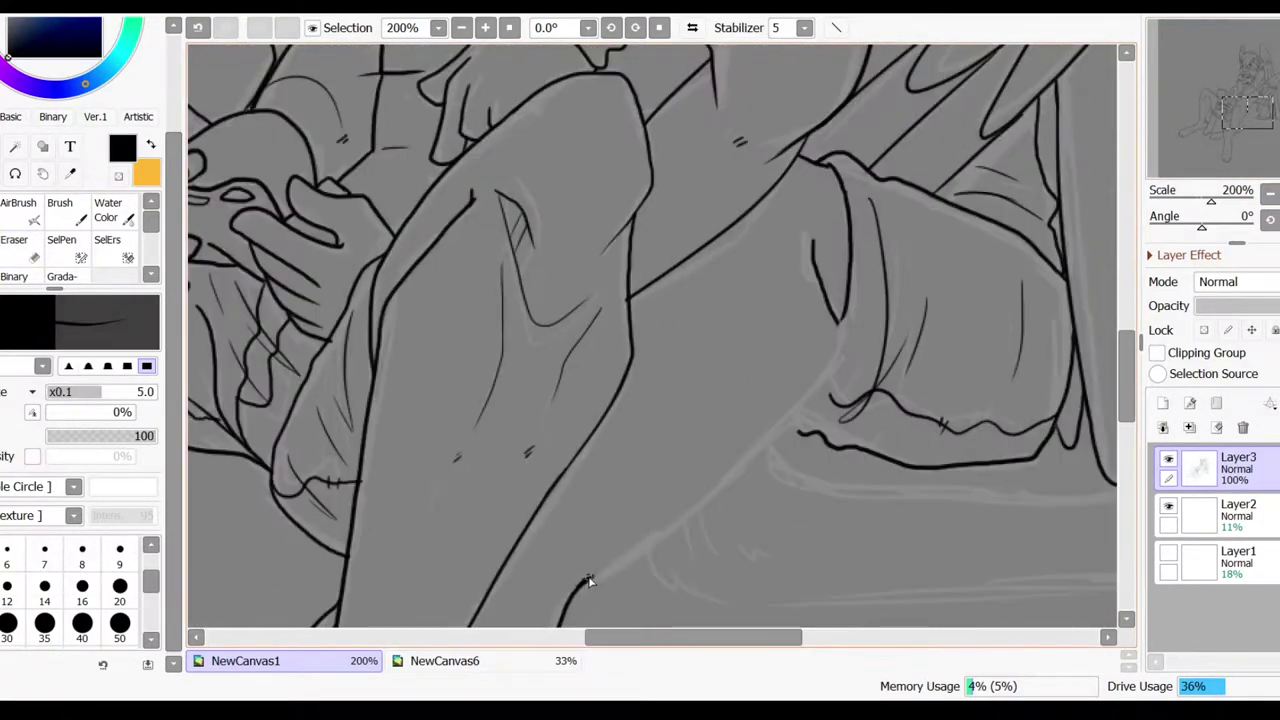
{"action": "left_click_drag", "start_coordinate": [583, 588], "coordinate": [795, 424]}
{"action": "scroll", "coordinate": [786, 413], "scroll_direction": "down", "scroll_amount": 1}
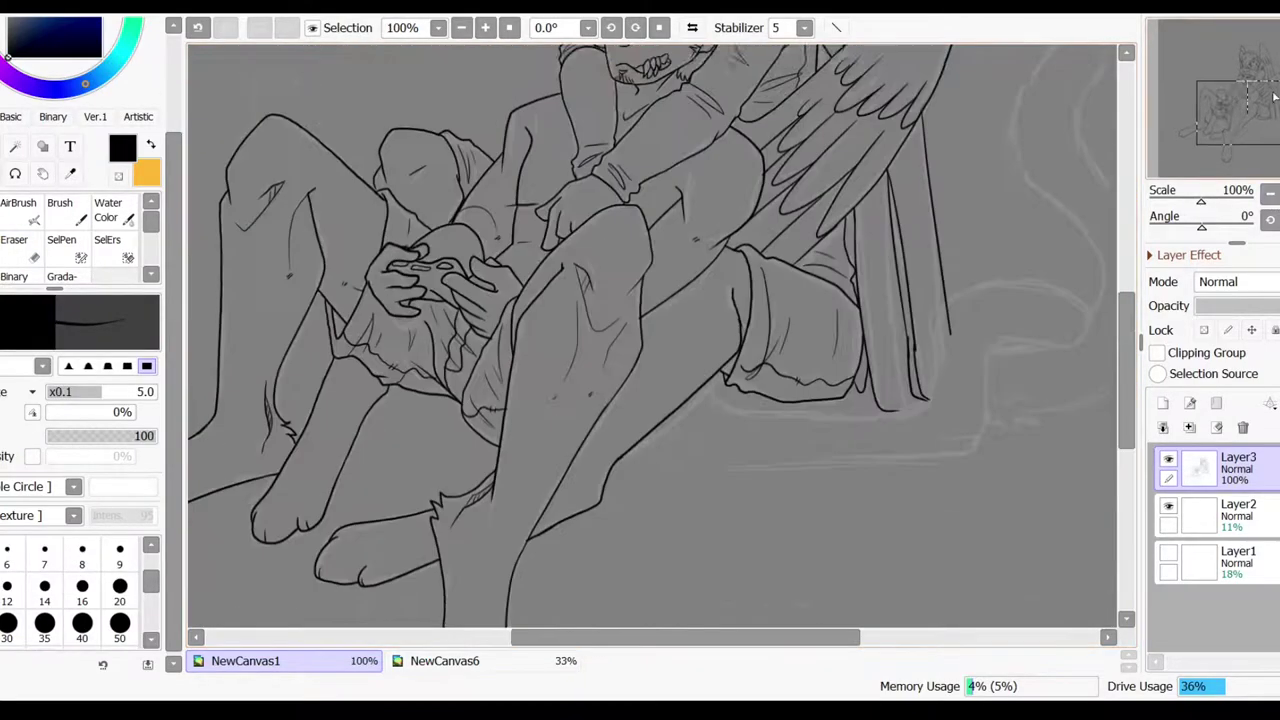
- Ink the tail's base along the ground beneath the shorts and trim its overshooting line ends
{"action": "scroll", "coordinate": [1000, 410], "scroll_direction": "up", "scroll_amount": 1}
{"action": "mouse_move", "coordinate": [635, 378]}
{"action": "left_mouse_down"}
{"action": "mouse_move", "coordinate": [891, 349]}
{"action": "mouse_move", "coordinate": [1116, 207]}
{"action": "left_mouse_up"}
{"action": "mouse_move", "coordinate": [1092, 272]}
{"action": "left_mouse_down"}
{"action": "mouse_move", "coordinate": [975, 420]}
{"action": "mouse_move", "coordinate": [510, 447]}
{"action": "left_mouse_up"}
{"action": "left_click_drag", "start_coordinate": [607, 512], "coordinate": [510, 620]}
{"action": "mouse_move", "coordinate": [843, 465]}
{"action": "left_mouse_down"}
{"action": "mouse_move", "coordinate": [990, 365]}
{"action": "mouse_move", "coordinate": [900, 220]}
{"action": "left_mouse_up"}
{"action": "left_click_drag", "start_coordinate": [380, 425], "coordinate": [833, 408]}
{"action": "scroll", "coordinate": [833, 408], "scroll_direction": "up", "scroll_amount": 2}
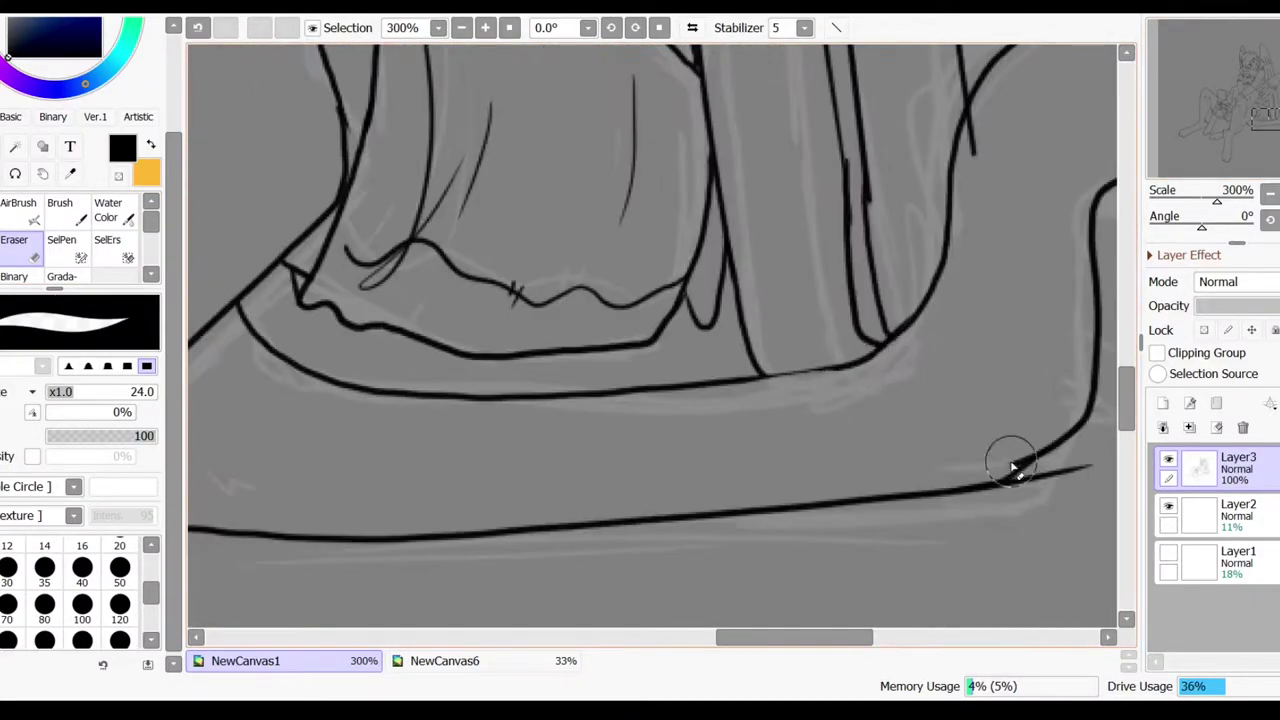
- Ink the rounded curl of the tail with the small gap under it and the upper stem's contours
{"action": "left_click_drag", "start_coordinate": [860, 300], "coordinate": [531, 314]}
{"action": "left_click_drag", "start_coordinate": [575, 462], "coordinate": [737, 443]}
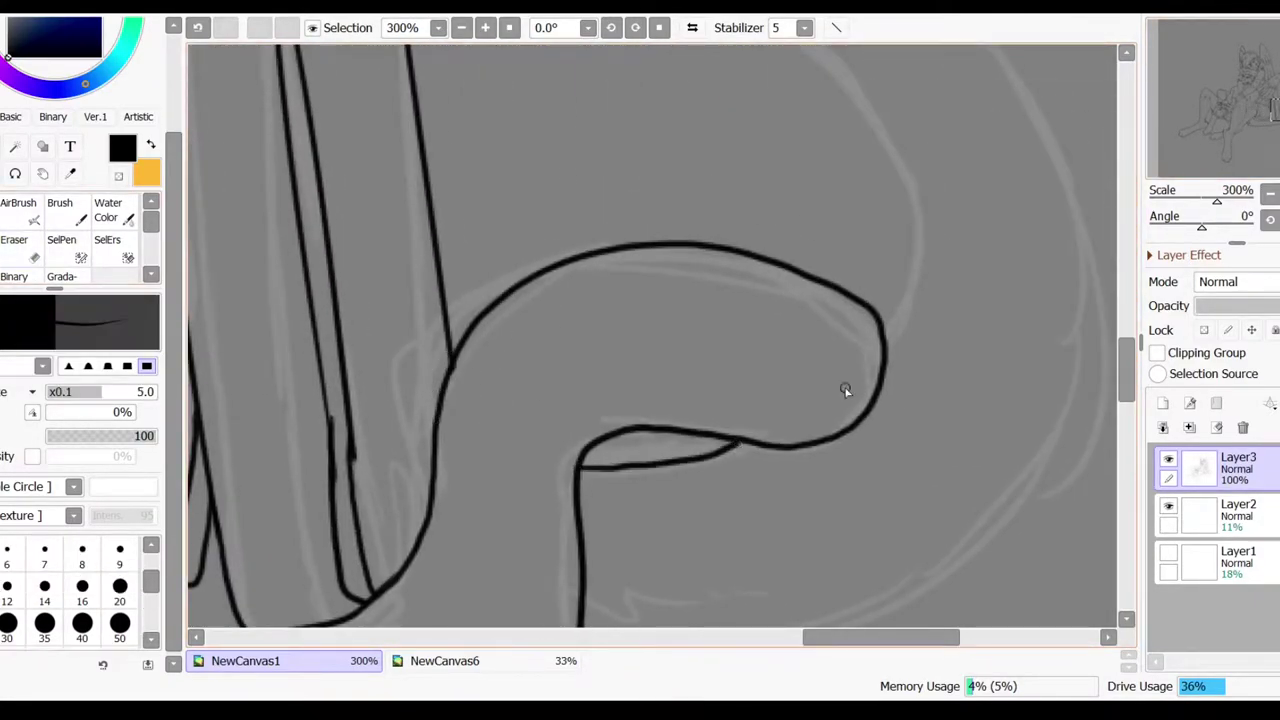
{"action": "scroll", "coordinate": [737, 443], "scroll_direction": "down", "scroll_amount": 2}
{"action": "left_click_drag", "start_coordinate": [625, 68], "coordinate": [803, 403]}
{"action": "scroll", "coordinate": [803, 403], "scroll_direction": "up", "scroll_amount": 1}
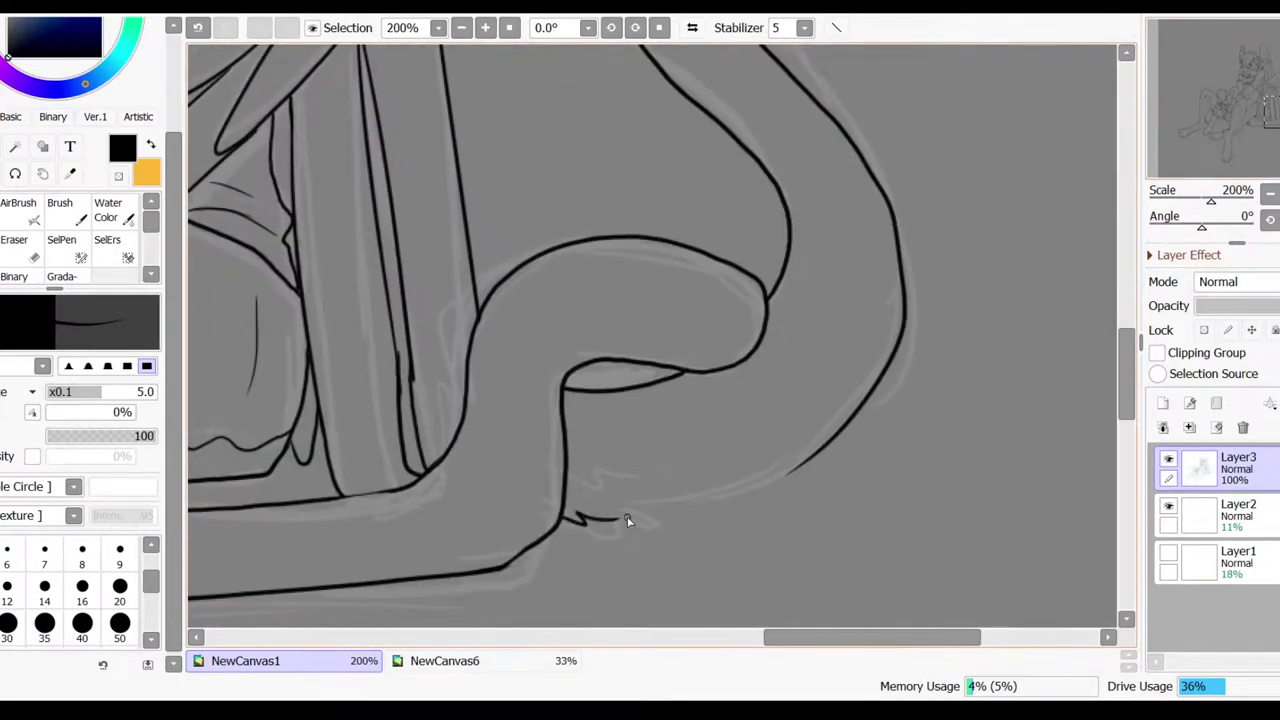
- Ink fur tufts along the tail's bend and at its base below the thigh
{"action": "left_click_drag", "start_coordinate": [565, 487], "coordinate": [630, 488]}
{"action": "scroll", "coordinate": [630, 488], "scroll_direction": "down", "scroll_amount": 2}
{"action": "scroll", "coordinate": [733, 315], "scroll_direction": "up", "scroll_amount": 2}
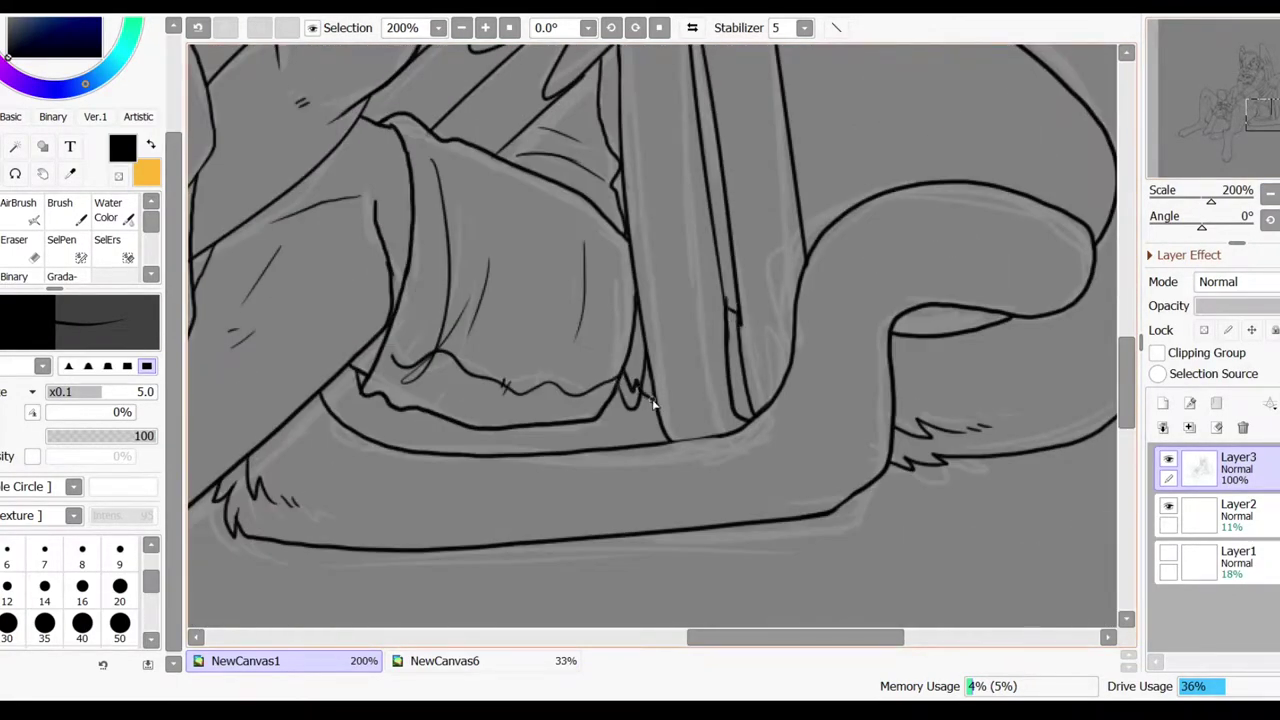
{"action": "scroll", "coordinate": [574, 263], "scroll_direction": "down", "scroll_amount": 4}
- Select the empty area around the line art, invert the selection, and fill the figures' silhouette with pale cream beneath the lines
{"action": "key", "text": "ctrl+Tab"}
{"action": "key", "text": "ctrl+Tab"}
{"action": "key", "text": "w"}
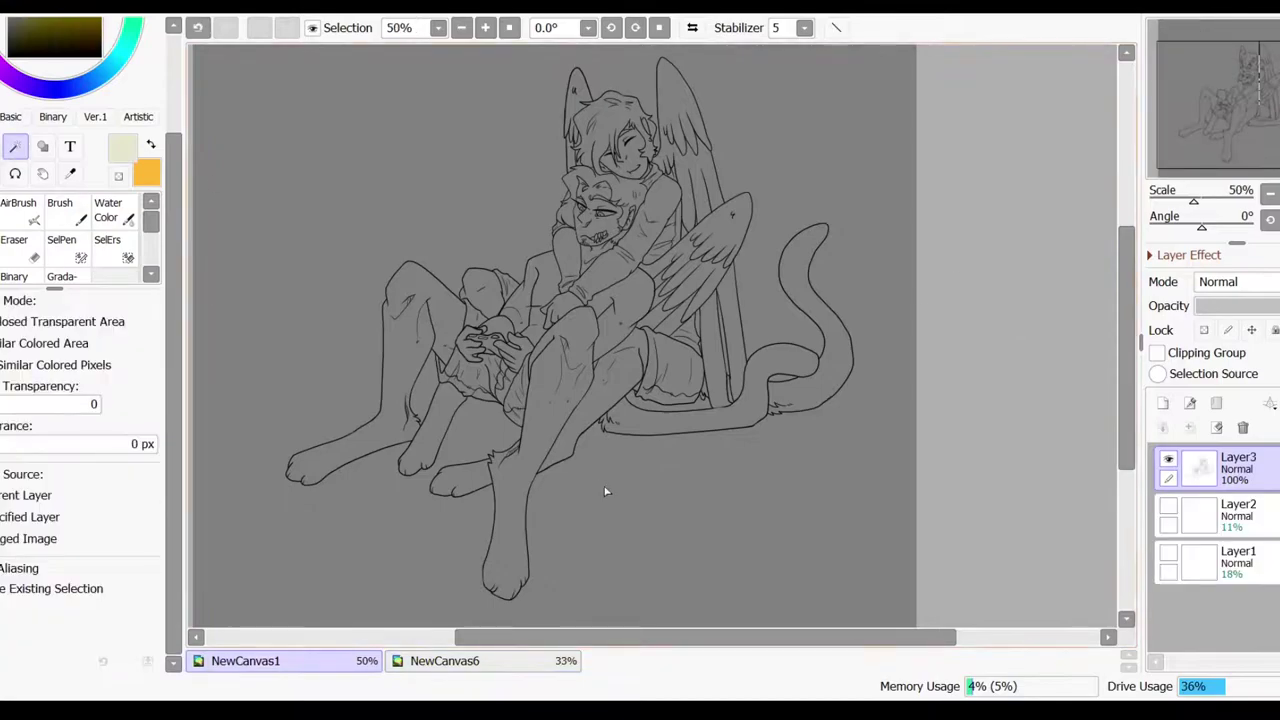
{"action": "left_click", "coordinate": [619, 494]}
{"action": "key", "text": "ctrl+i"}
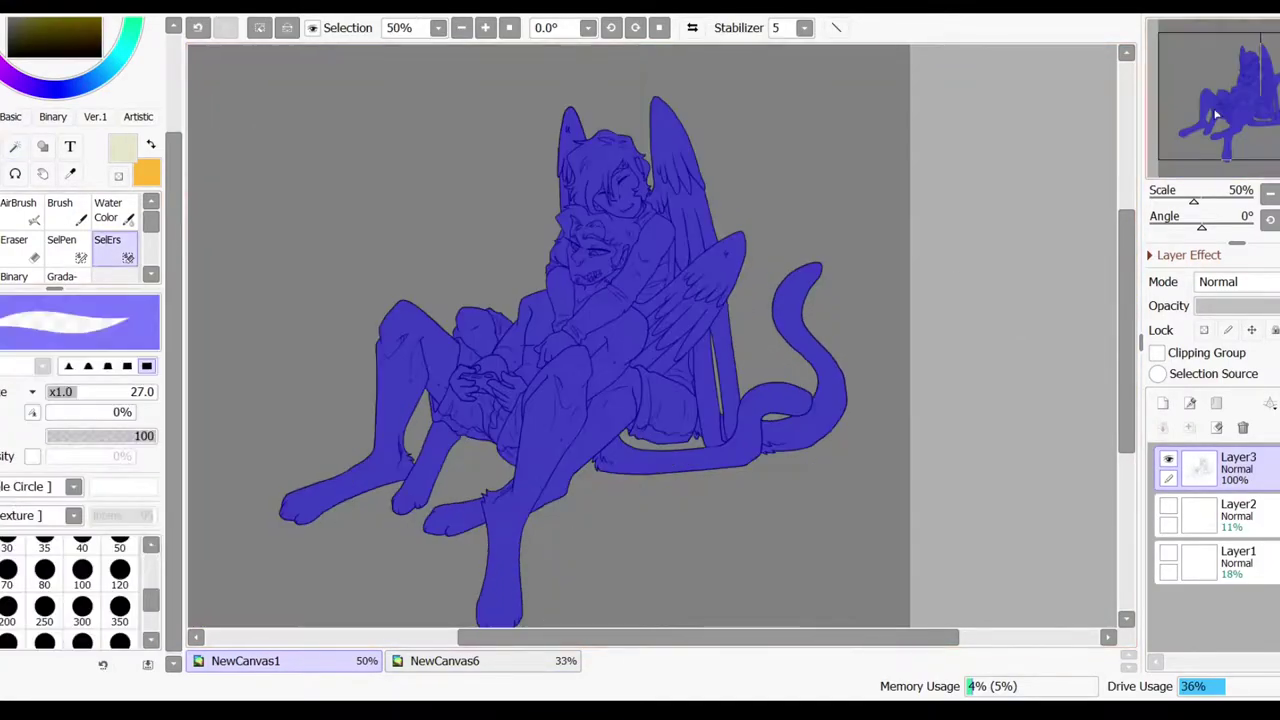
{"action": "scroll", "coordinate": [615, 78], "scroll_direction": "up", "scroll_amount": 4}
{"action": "left_click_drag", "start_coordinate": [1240, 100], "coordinate": [1272, 88]}
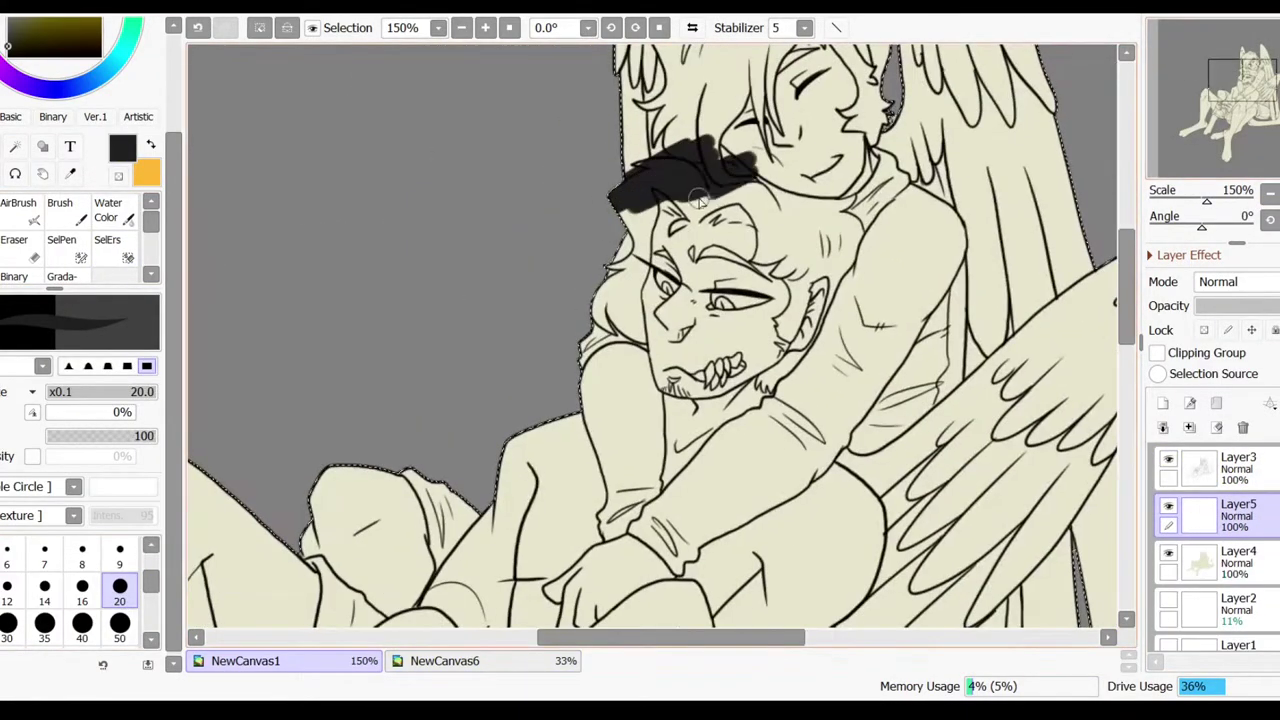
- Paint the bearded man's hair near-black on a layer under the line art, refining the edges with brush size 9
{"action": "left_click_drag", "start_coordinate": [820, 210], "coordinate": [850, 300]}
{"action": "mouse_move", "coordinate": [780, 230]}
{"action": "left_mouse_down"}
{"action": "mouse_move", "coordinate": [645, 215]}
{"action": "mouse_move", "coordinate": [625, 360]}
{"action": "left_mouse_up"}
{"action": "left_click", "coordinate": [119, 556]}
{"action": "key", "text": "ctrl+plus"}
{"action": "key", "text": "ctrl+plus"}
{"action": "left_click_drag", "start_coordinate": [630, 190], "coordinate": [630, 360]}
{"action": "mouse_move", "coordinate": [580, 200]}
{"action": "left_mouse_down"}
{"action": "mouse_move", "coordinate": [690, 70]}
{"action": "mouse_move", "coordinate": [720, 110]}
{"action": "mouse_move", "coordinate": [800, 80]}
{"action": "mouse_move", "coordinate": [868, 112]}
{"action": "left_mouse_up"}
{"action": "mouse_move", "coordinate": [920, 157]}
{"action": "left_mouse_down"}
{"action": "mouse_move", "coordinate": [860, 190]}
{"action": "mouse_move", "coordinate": [930, 225]}
{"action": "left_mouse_up"}
- Fill the man's sideburn, the hair around his ear and the locks at his nape near-black
{"action": "left_click_drag", "start_coordinate": [1030, 165], "coordinate": [957, 275]}
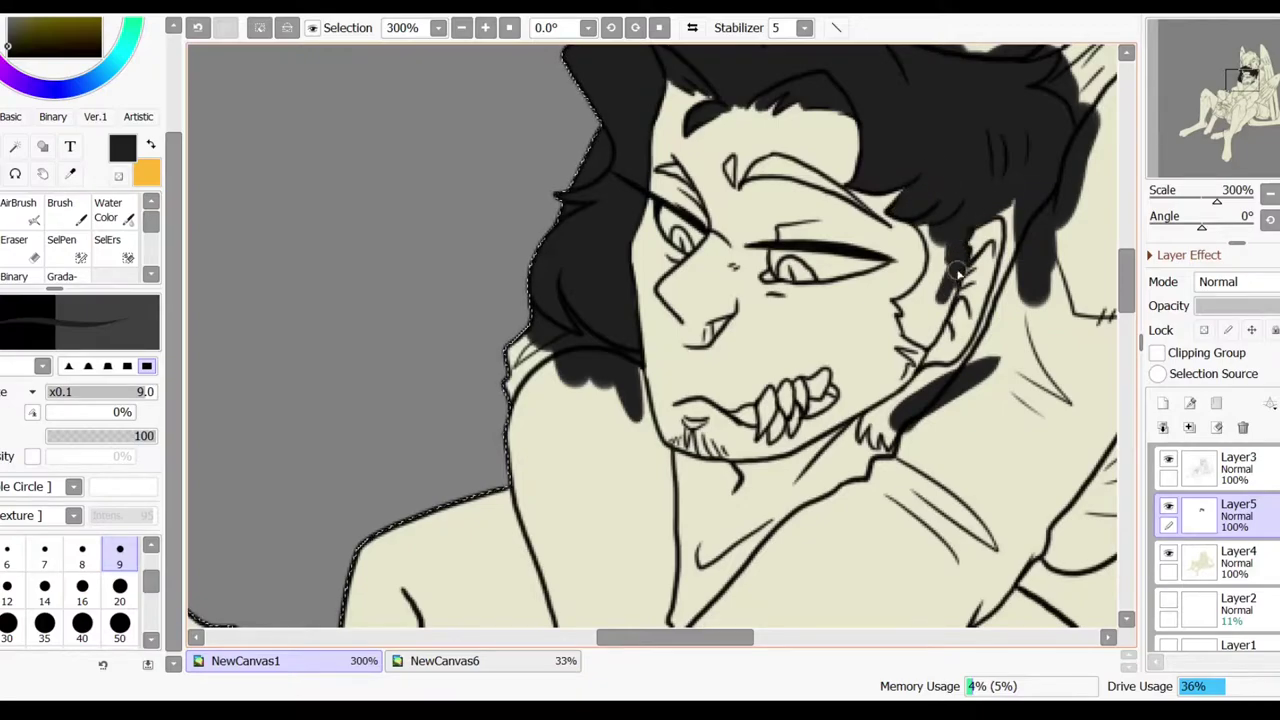
{"action": "left_click_drag", "start_coordinate": [910, 340], "coordinate": [908, 296]}
{"action": "mouse_move", "coordinate": [930, 372]}
{"action": "left_mouse_down"}
{"action": "mouse_move", "coordinate": [997, 200]}
{"action": "mouse_move", "coordinate": [1000, 295]}
{"action": "left_mouse_up"}
{"action": "left_click_drag", "start_coordinate": [905, 385], "coordinate": [865, 450]}
- Fill both of the man's eyebrows with the near-black hair colour
{"action": "mouse_move", "coordinate": [675, 175]}
{"action": "left_mouse_down"}
{"action": "mouse_move", "coordinate": [535, 350]}
{"action": "mouse_move", "coordinate": [552, 362]}
{"action": "left_mouse_up"}
{"action": "left_click_drag", "start_coordinate": [588, 338], "coordinate": [602, 362]}
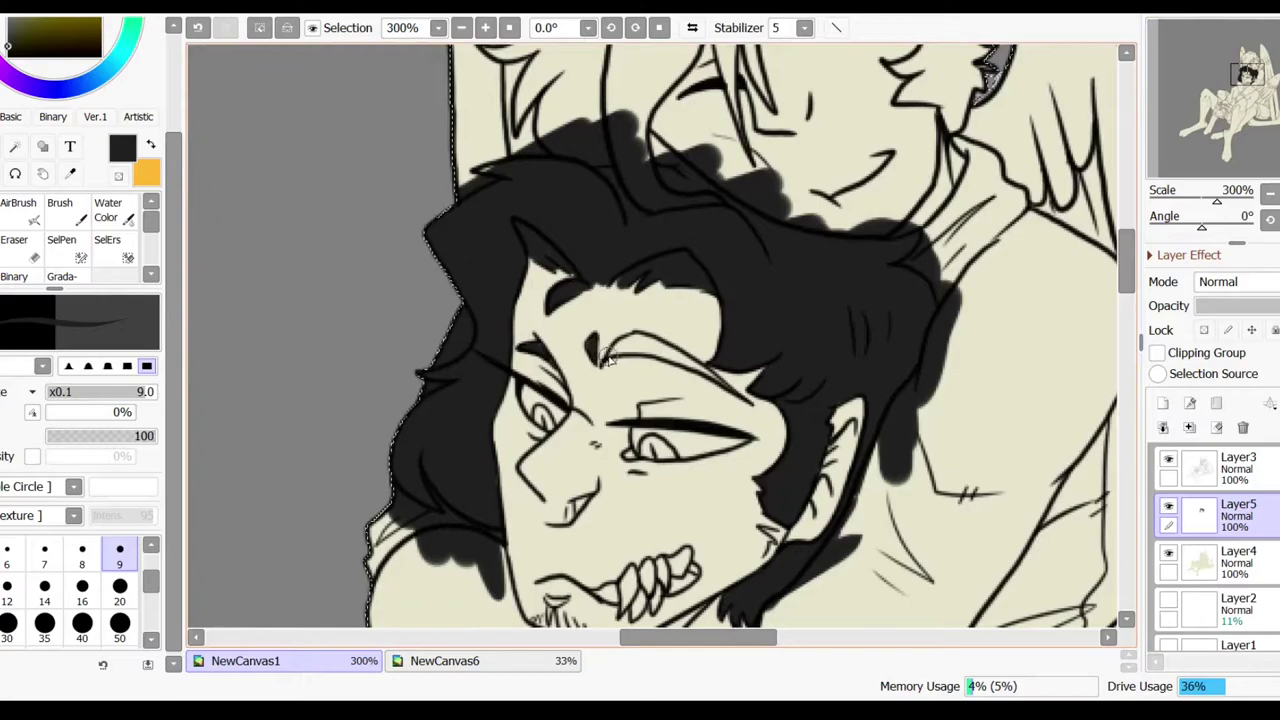
{"action": "left_click_drag", "start_coordinate": [700, 376], "coordinate": [660, 345]}
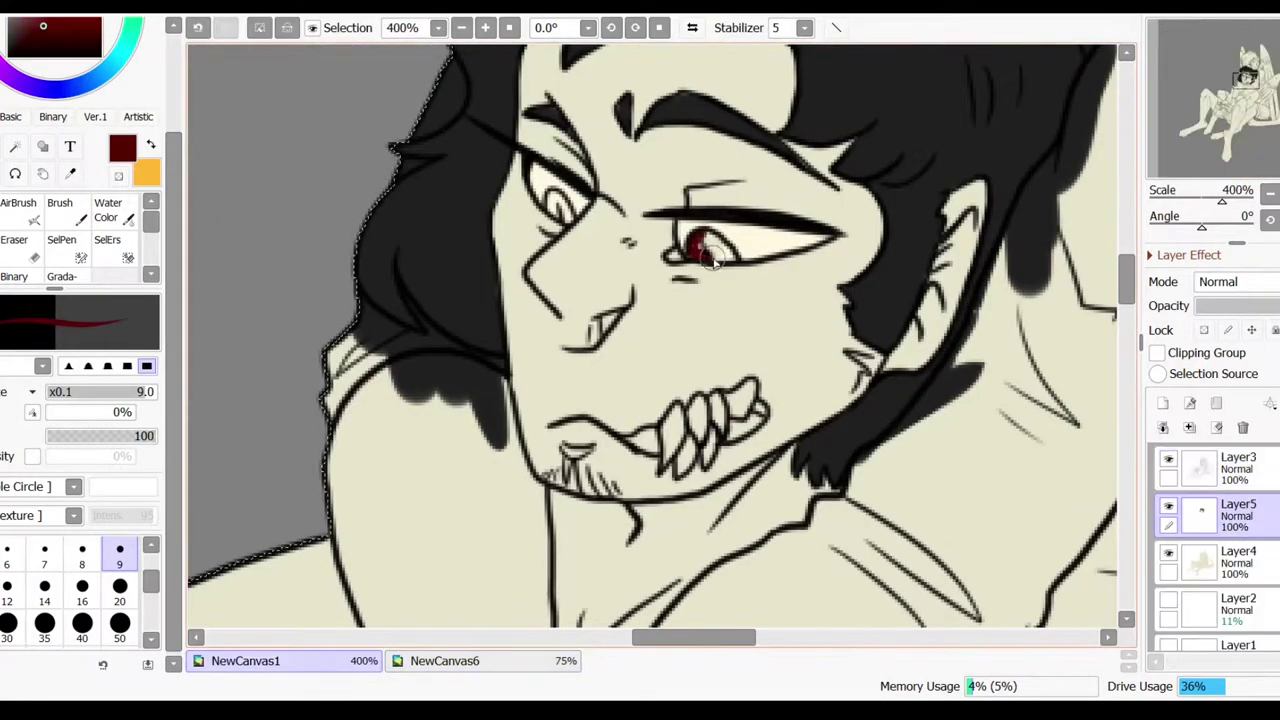
- Colour the man's irises dark red and paint pale blue marks across the bridge of his nose
{"action": "left_click_drag", "start_coordinate": [552, 195], "coordinate": [565, 210]}
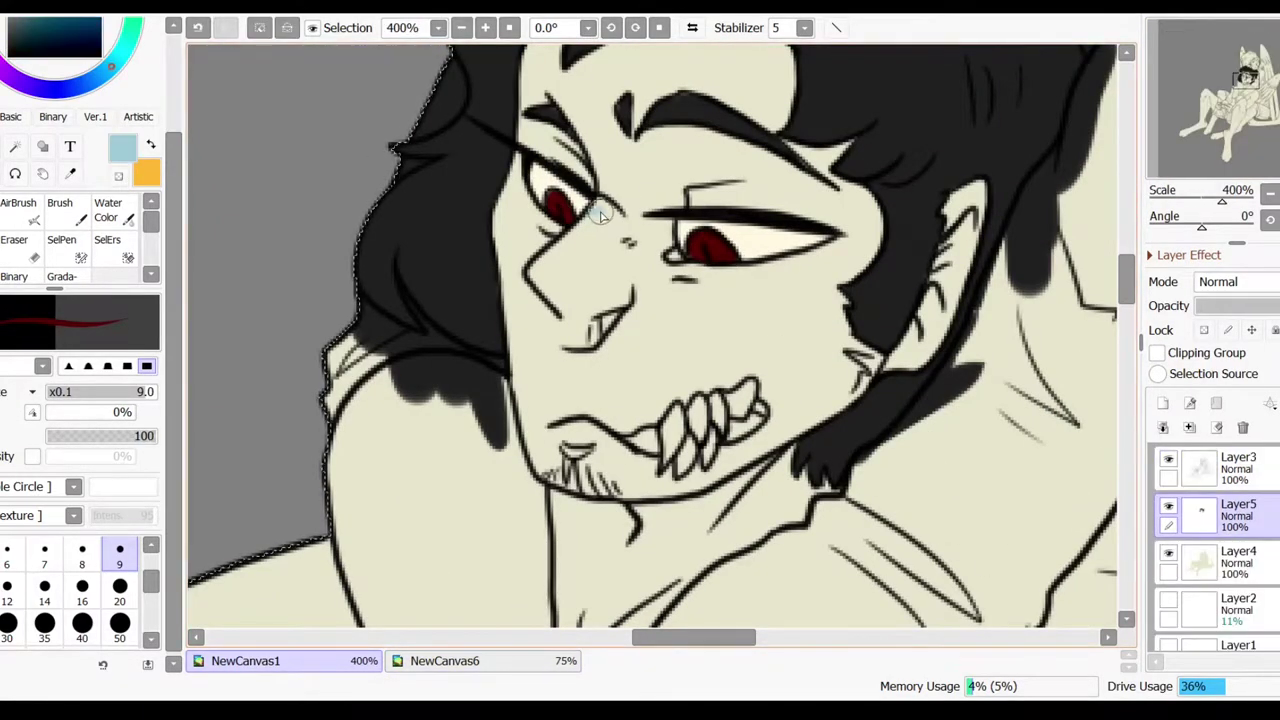
{"action": "left_click_drag", "start_coordinate": [630, 275], "coordinate": [615, 205]}
{"action": "left_click_drag", "start_coordinate": [617, 207], "coordinate": [608, 150]}
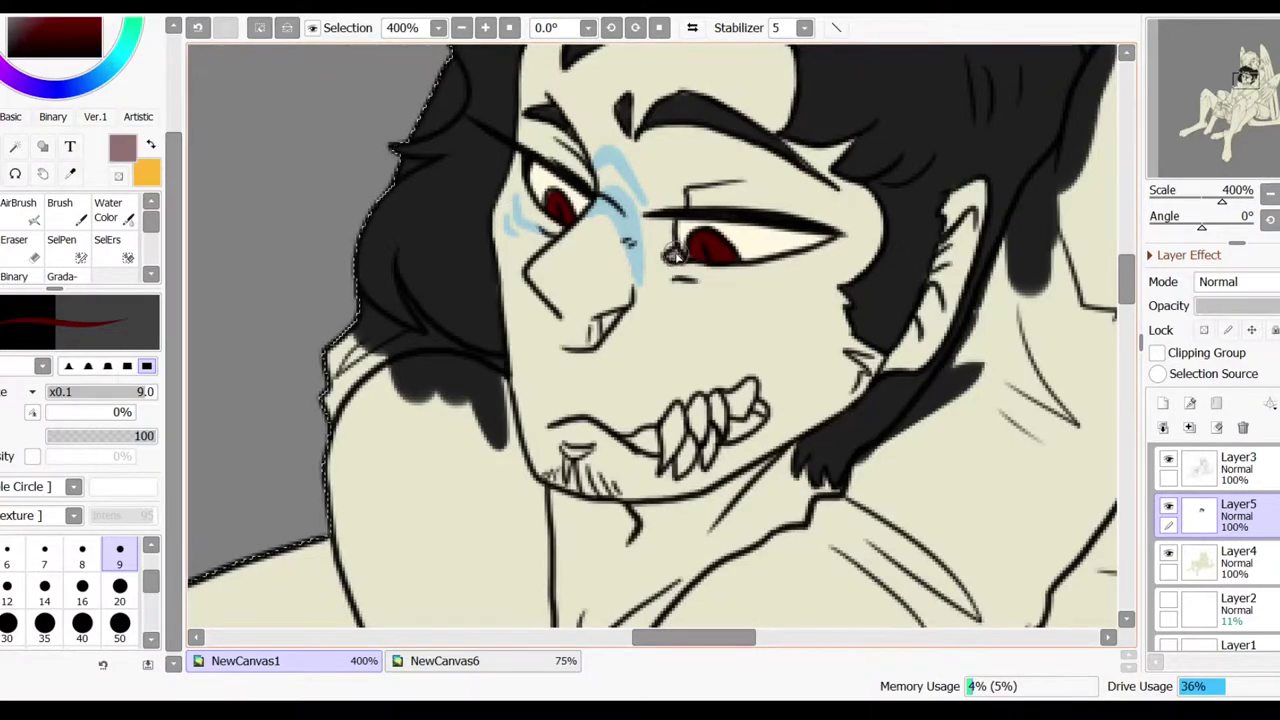
- Paint the mauve scar patch over the man's cheek and around his mouth, keeping the exposed teeth white
{"action": "left_click_drag", "start_coordinate": [712, 298], "coordinate": [652, 398]}
{"action": "mouse_move", "coordinate": [760, 262]}
{"action": "left_mouse_down"}
{"action": "mouse_move", "coordinate": [851, 309]}
{"action": "mouse_move", "coordinate": [857, 371]}
{"action": "mouse_move", "coordinate": [617, 430]}
{"action": "mouse_move", "coordinate": [660, 445]}
{"action": "mouse_move", "coordinate": [745, 388]}
{"action": "mouse_move", "coordinate": [748, 425]}
{"action": "left_mouse_up"}
{"action": "left_click", "coordinate": [617, 430]}
{"action": "key", "text": "x"}
{"action": "left_click_drag", "start_coordinate": [732, 298], "coordinate": [668, 302]}
- Rotate the view to -45° and draw a black thigh tattoo with side shards, a row of teeth and wavy strands
{"action": "left_click", "coordinate": [470, 660]}
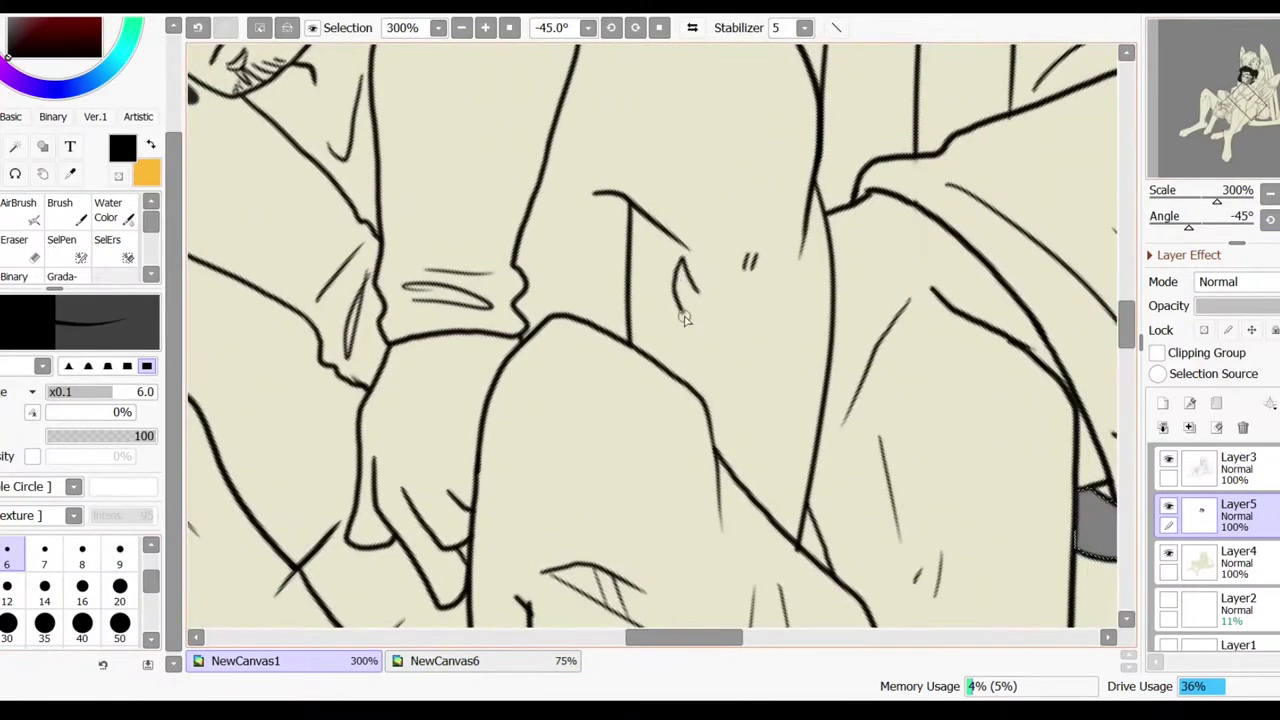
{"action": "left_click_drag", "start_coordinate": [676, 300], "coordinate": [710, 352]}
{"action": "left_click_drag", "start_coordinate": [797, 240], "coordinate": [796, 317]}
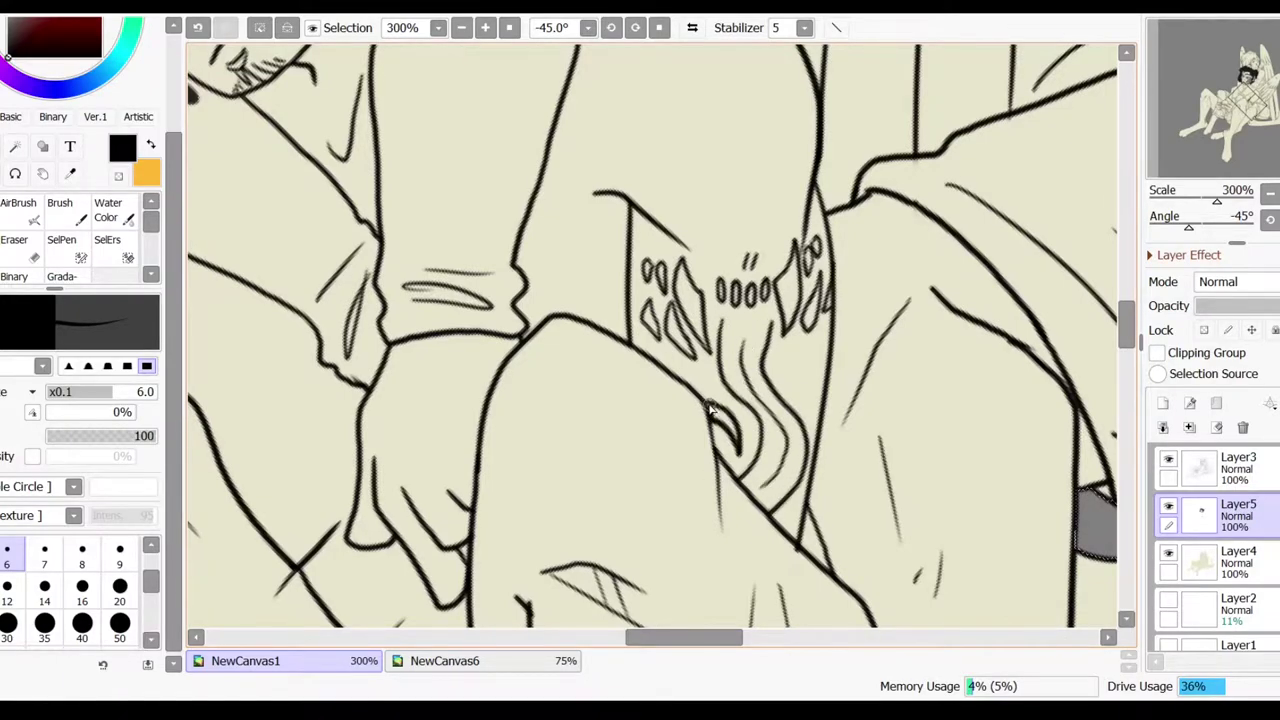
- Add closed eyes to the thigh tattoo and a solid black horned band with pointed shapes above them
{"action": "scroll", "coordinate": [737, 468], "scroll_direction": "up", "scroll_amount": 3}
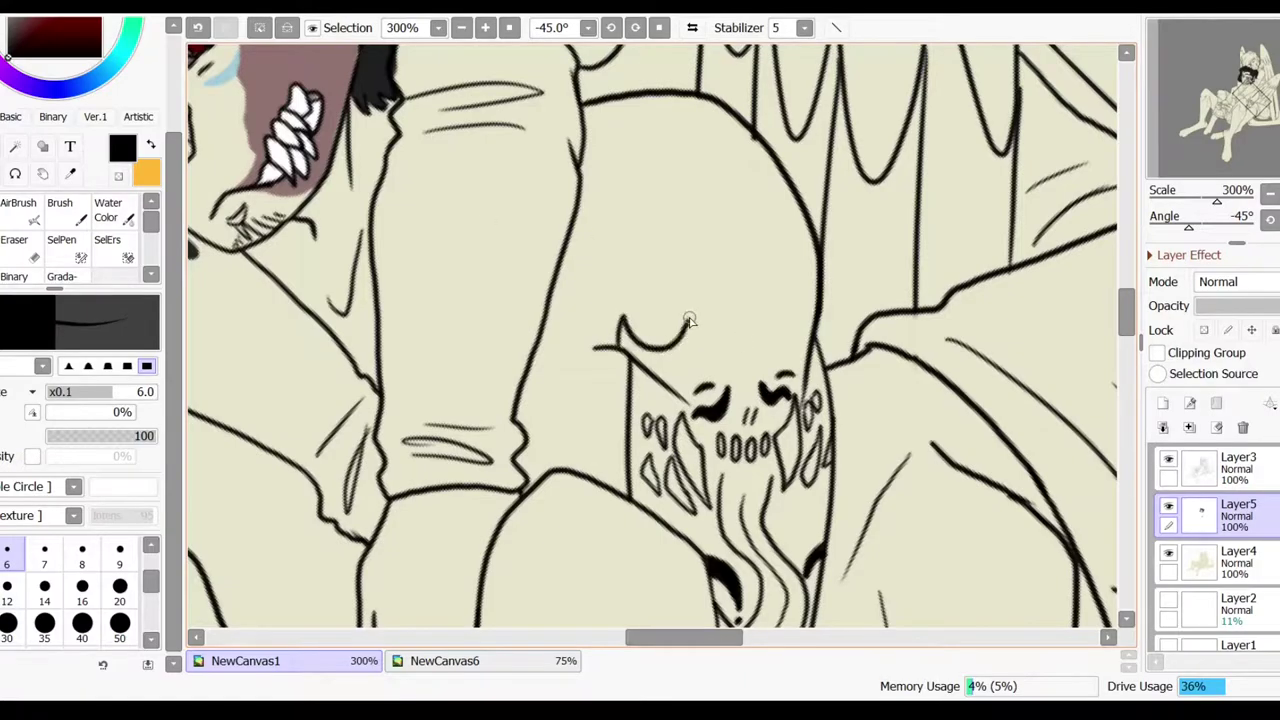
{"action": "left_click_drag", "start_coordinate": [808, 235], "coordinate": [623, 340]}
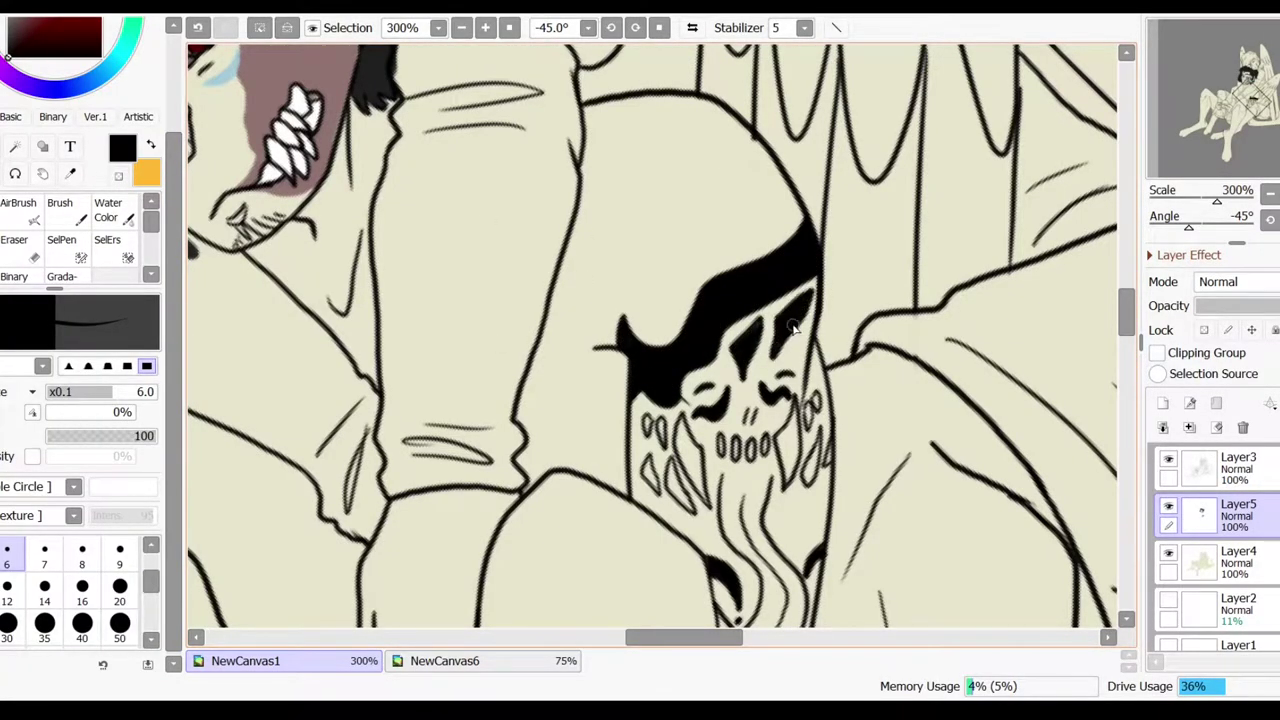
{"action": "key", "text": "ctrl+0"}
- Check the other canvas and paint mauve scar stripes on the far thigh above the wrist with brush size 16
{"action": "key", "text": "ctrl+Tab"}
{"action": "key", "text": "ctrl+Tab"}
{"action": "scroll", "coordinate": [783, 258], "scroll_direction": "up", "scroll_amount": 2}
{"action": "scroll", "coordinate": [812, 398], "scroll_direction": "down", "scroll_amount": 3}
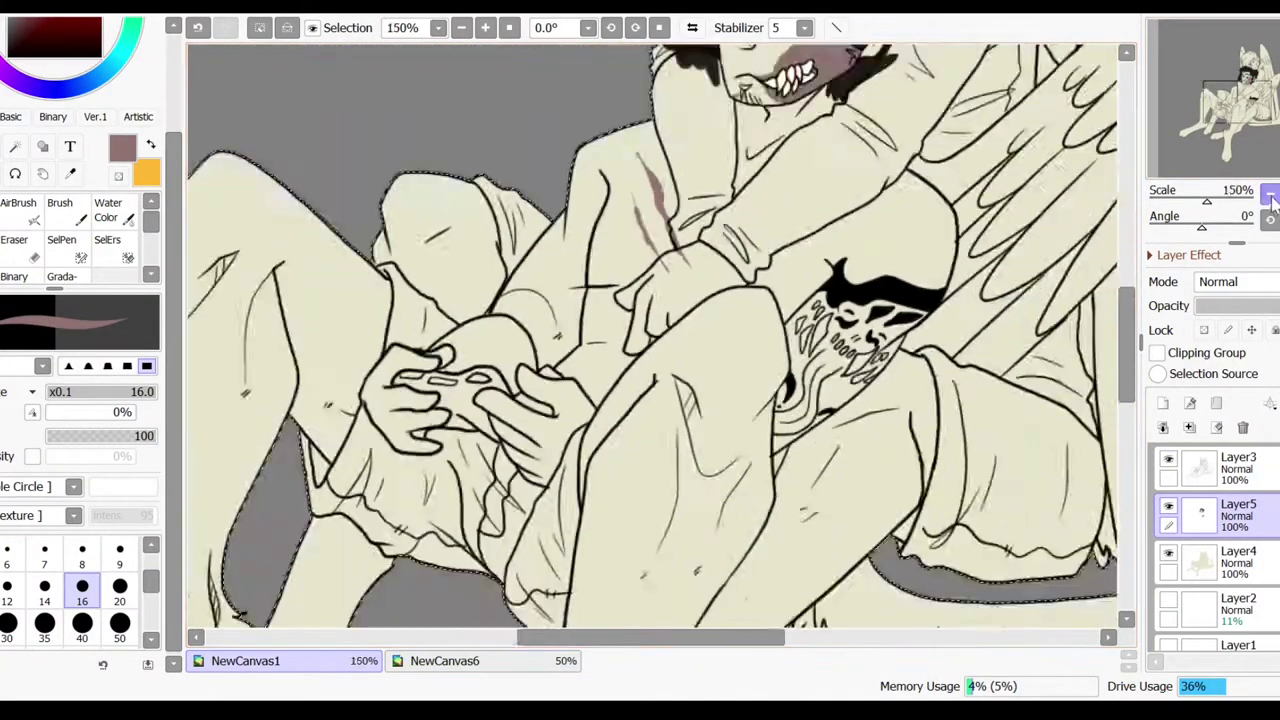
- Paint the lower legs and feet near-black with a soft textured fade up toward the knees
{"action": "key", "text": "ctrl+Tab"}
{"action": "key", "text": "ctrl+Tab"}
{"action": "mouse_move", "coordinate": [371, 429]}
{"action": "left_mouse_down"}
{"action": "mouse_move", "coordinate": [471, 266]}
{"action": "mouse_move", "coordinate": [634, 514]}
{"action": "mouse_move", "coordinate": [720, 400]}
{"action": "left_mouse_up"}
- Paint the toe tip of the leftmost foot white with brush size 50
{"action": "key", "text": "x"}
{"action": "scroll", "coordinate": [494, 431], "scroll_direction": "up", "scroll_amount": 3}
{"action": "left_click_drag", "start_coordinate": [494, 431], "coordinate": [531, 434]}
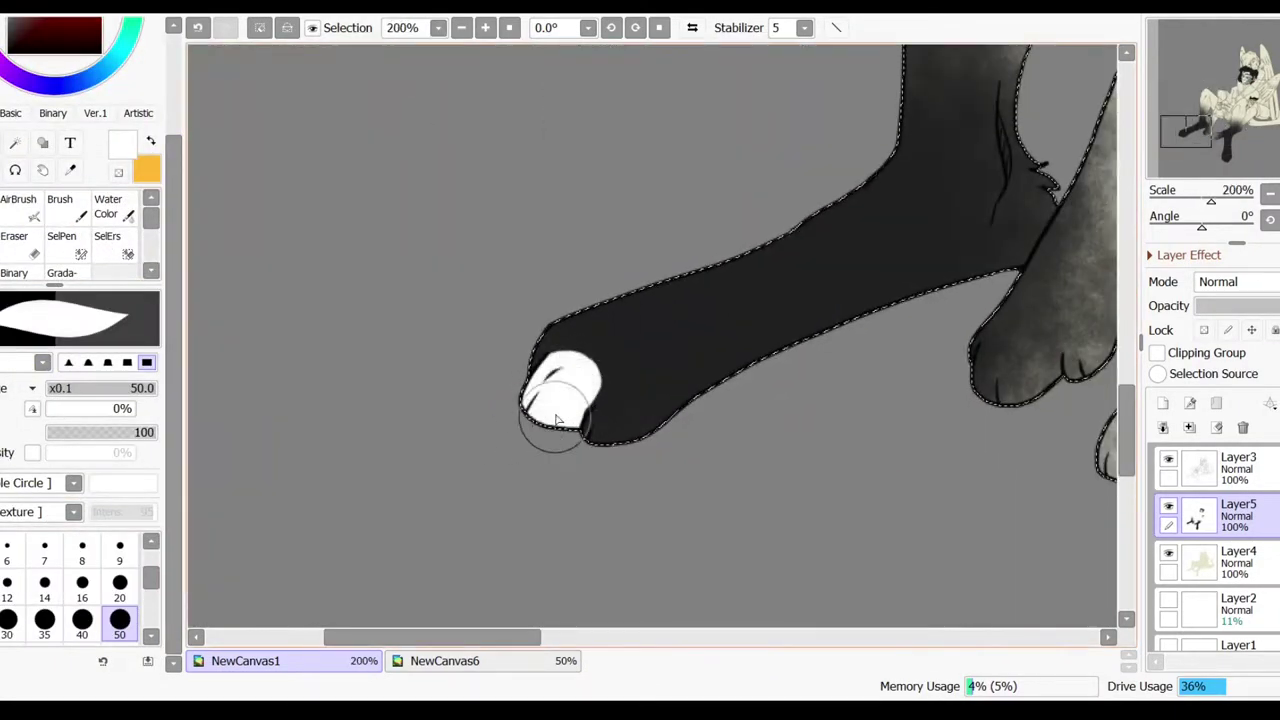
- Paint the tail near-black from its base through the curl with brush size 50
{"action": "key", "text": "x"}
{"action": "scroll", "coordinate": [823, 289], "scroll_direction": "up", "scroll_amount": 10}
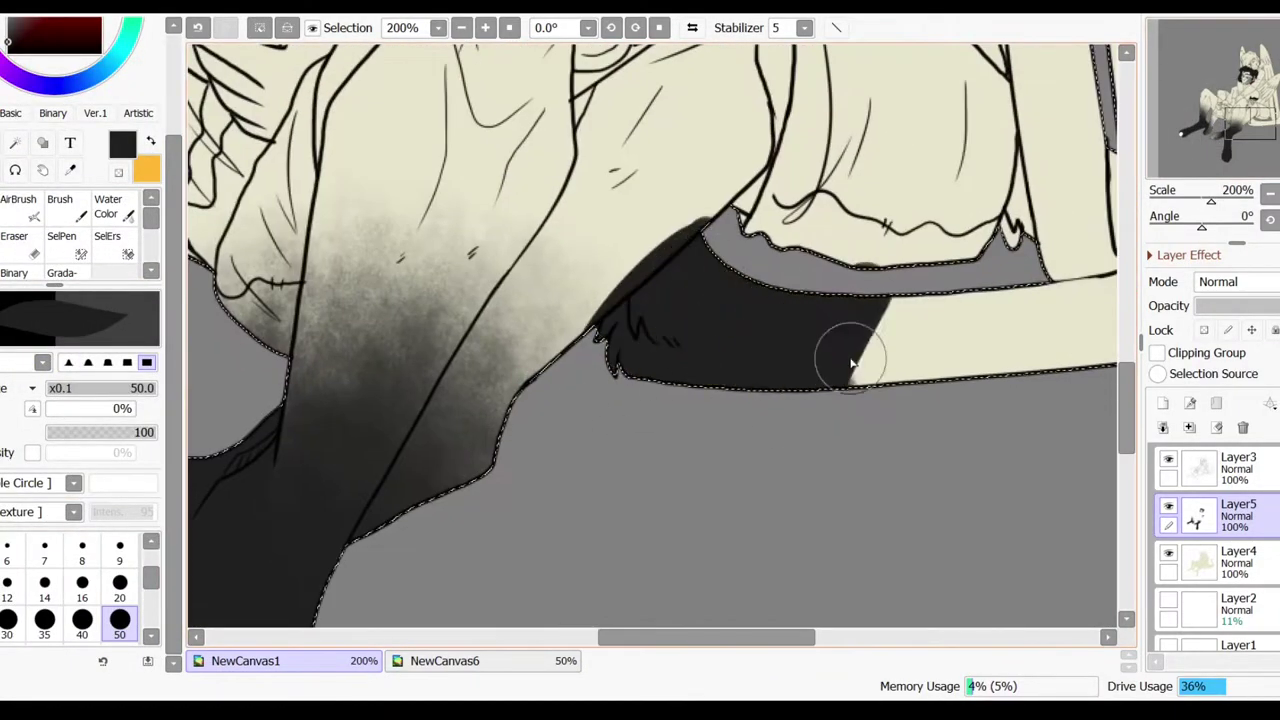
{"action": "mouse_move", "coordinate": [839, 240]}
{"action": "left_mouse_down"}
{"action": "mouse_move", "coordinate": [791, 295]}
{"action": "mouse_move", "coordinate": [762, 398]}
{"action": "left_mouse_up"}
- Paint white patches over the tail's curl and bend with brush size 20, checking the other canvas
{"action": "key", "text": "x"}
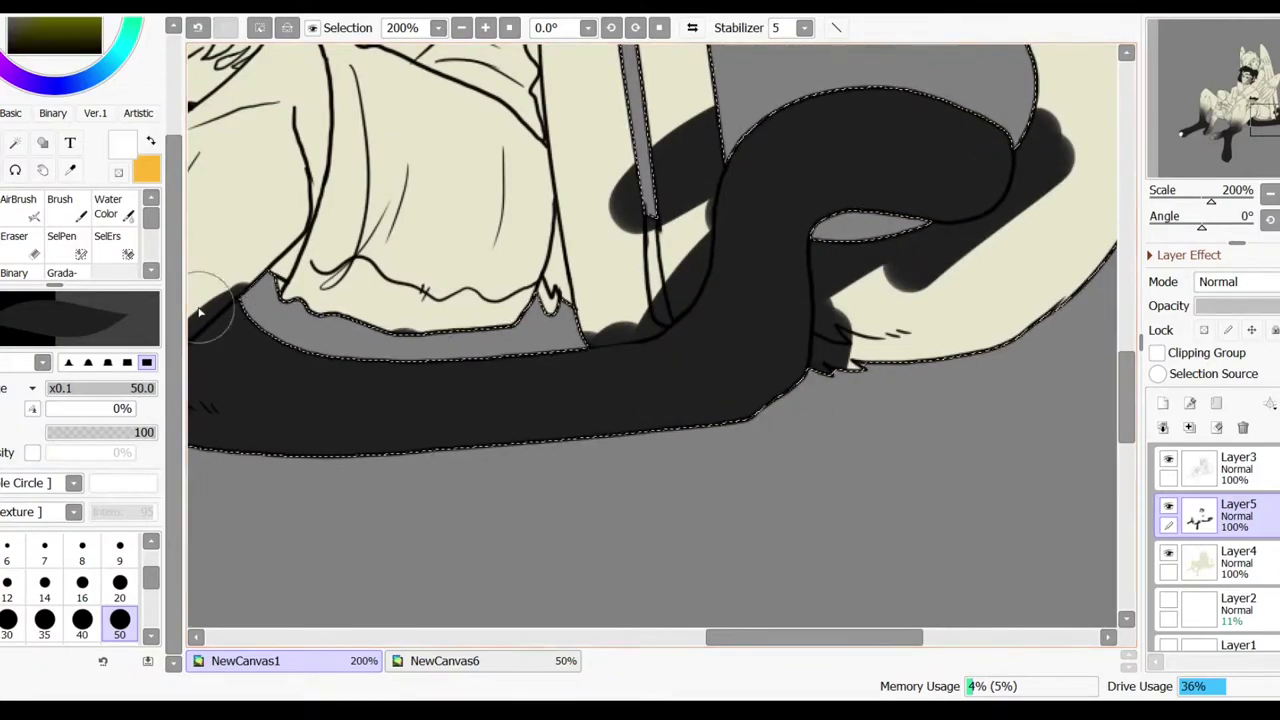
{"action": "scroll", "coordinate": [80, 300], "scroll_direction": "up", "scroll_amount": 2}
{"action": "left_click", "coordinate": [119, 652]}
{"action": "mouse_move", "coordinate": [790, 112]}
{"action": "left_mouse_down"}
{"action": "mouse_move", "coordinate": [855, 200]}
{"action": "mouse_move", "coordinate": [780, 100]}
{"action": "mouse_move", "coordinate": [1000, 215]}
{"action": "mouse_move", "coordinate": [716, 262]}
{"action": "left_mouse_up"}
{"action": "scroll", "coordinate": [818, 178], "scroll_direction": "down", "scroll_amount": 3}
{"action": "left_click", "coordinate": [444, 660]}
{"action": "left_click", "coordinate": [245, 660]}
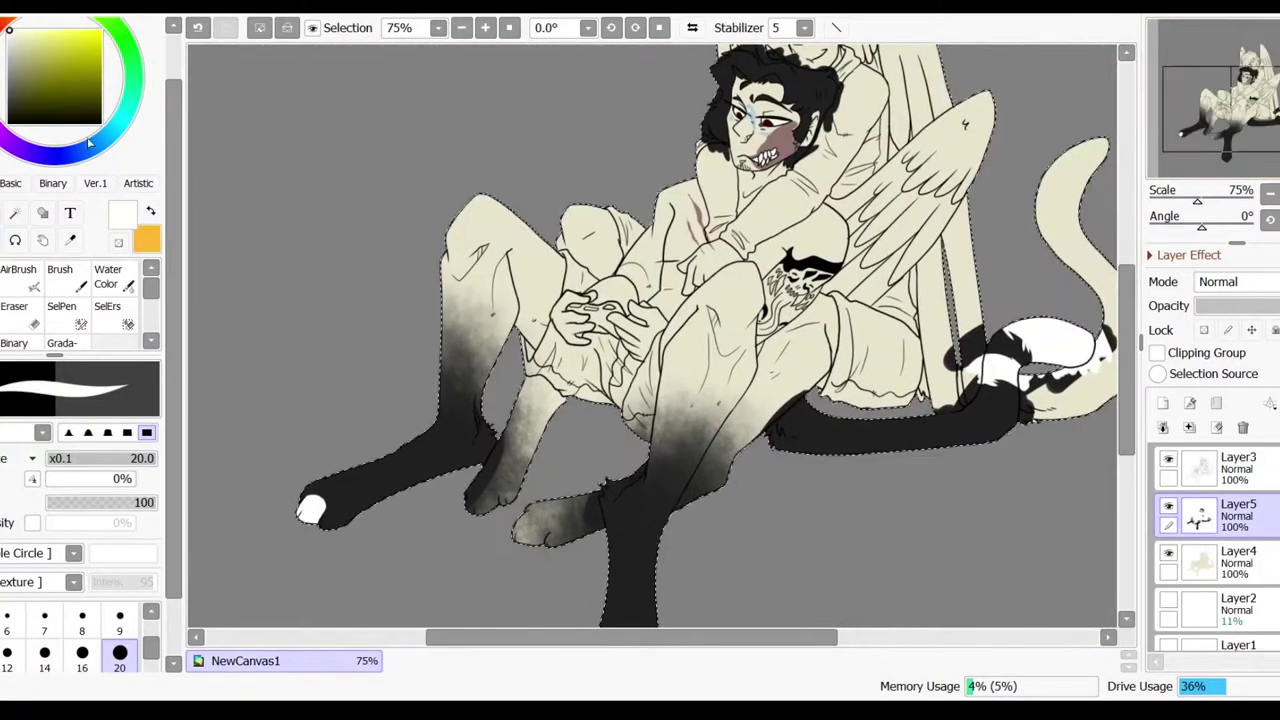
- Paint the seated man's shorts dark slate blue with brush size 25, filling them up to the hands and thighs
{"action": "key", "text": "x"}
{"action": "left_click_drag", "start_coordinate": [1197, 201], "coordinate": [1233, 197]}
{"action": "left_click_drag", "start_coordinate": [440, 470], "coordinate": [297, 340]}
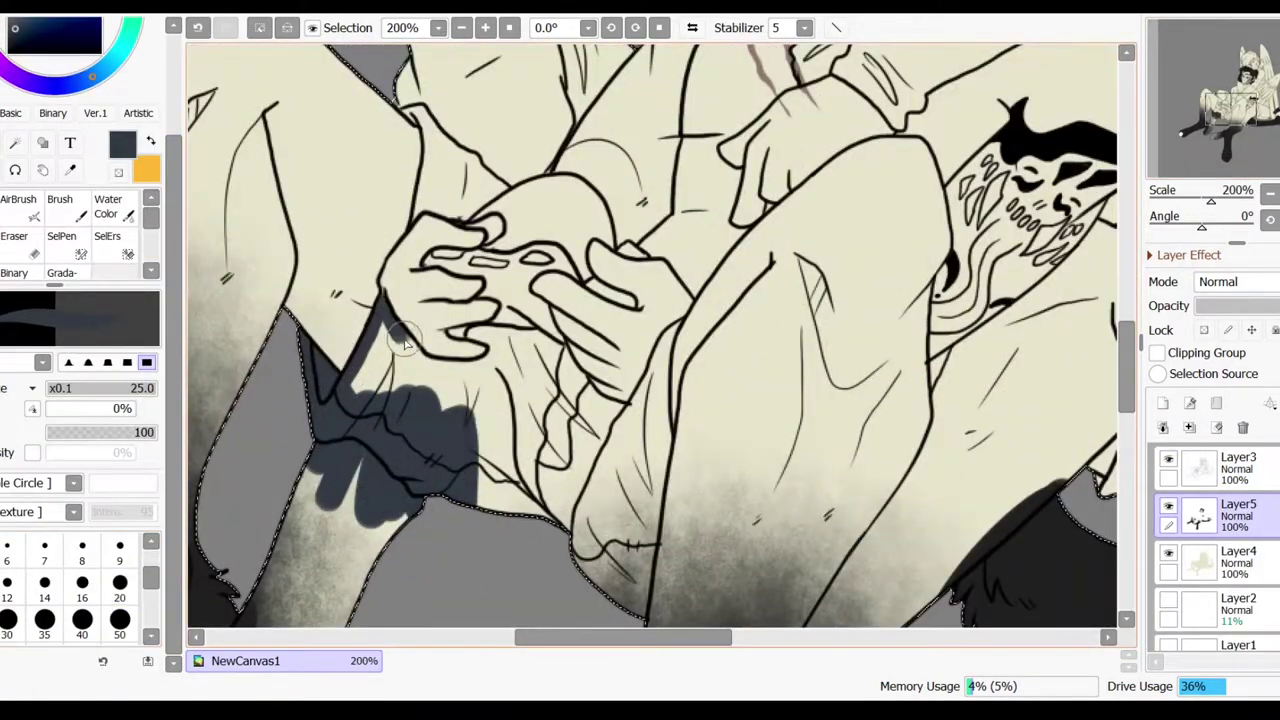
{"action": "mouse_move", "coordinate": [480, 340]}
{"action": "left_mouse_down"}
{"action": "mouse_move", "coordinate": [560, 390]}
{"action": "mouse_move", "coordinate": [590, 380]}
{"action": "mouse_move", "coordinate": [600, 528]}
{"action": "mouse_move", "coordinate": [596, 411]}
{"action": "mouse_move", "coordinate": [600, 500]}
{"action": "left_mouse_up"}
{"action": "left_click_drag", "start_coordinate": [540, 424], "coordinate": [600, 280]}
{"action": "mouse_move", "coordinate": [660, 250]}
{"action": "left_mouse_down"}
{"action": "mouse_move", "coordinate": [700, 300]}
{"action": "mouse_move", "coordinate": [596, 283]}
{"action": "mouse_move", "coordinate": [600, 340]}
{"action": "left_mouse_up"}
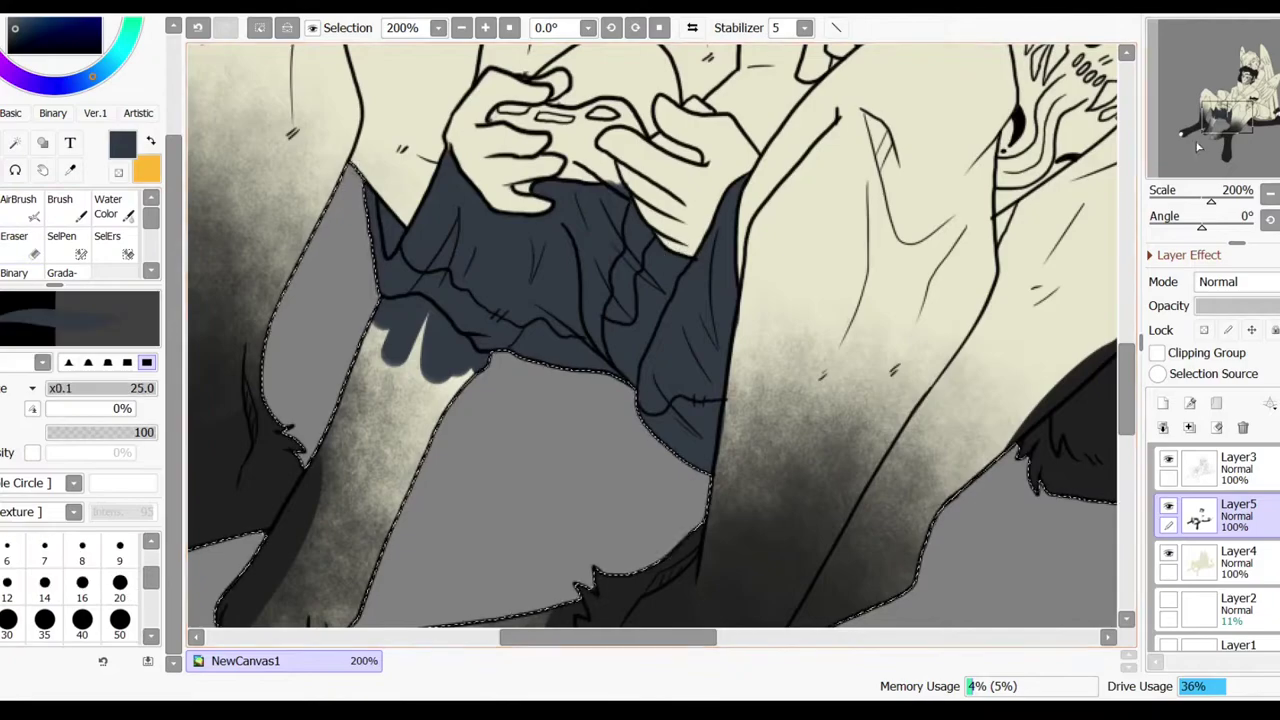
- Paint the game controller dark grey and cover the part of the shorts visible between the knees, using brush size 25
{"action": "left_click_drag", "start_coordinate": [670, 155], "coordinate": [630, 310]}
{"action": "left_click_drag", "start_coordinate": [653, 268], "coordinate": [639, 386]}
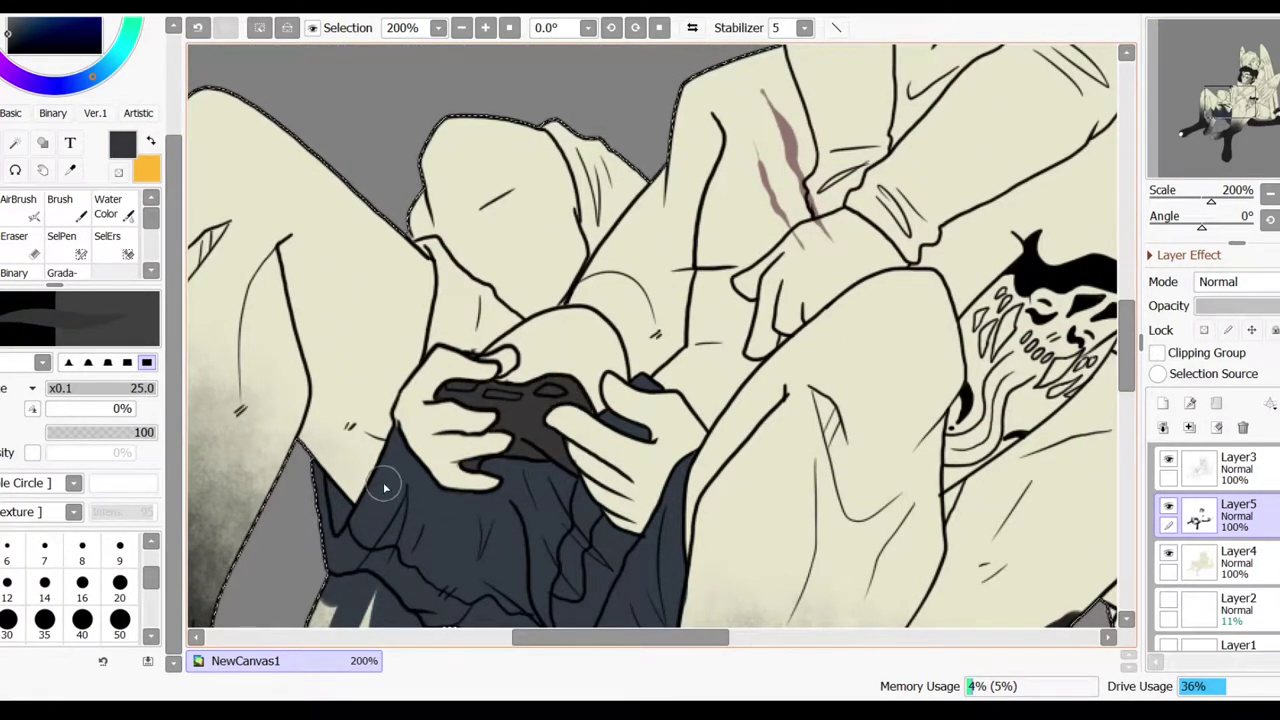
{"action": "left_click_drag", "start_coordinate": [428, 238], "coordinate": [522, 316]}
- Add a layer below the line art and touch up the skin areas in pale beige with brush size 30
{"action": "scroll", "coordinate": [270, 295], "scroll_direction": "down", "scroll_amount": 5}
{"action": "key", "text": "ctrl+shift+n"}
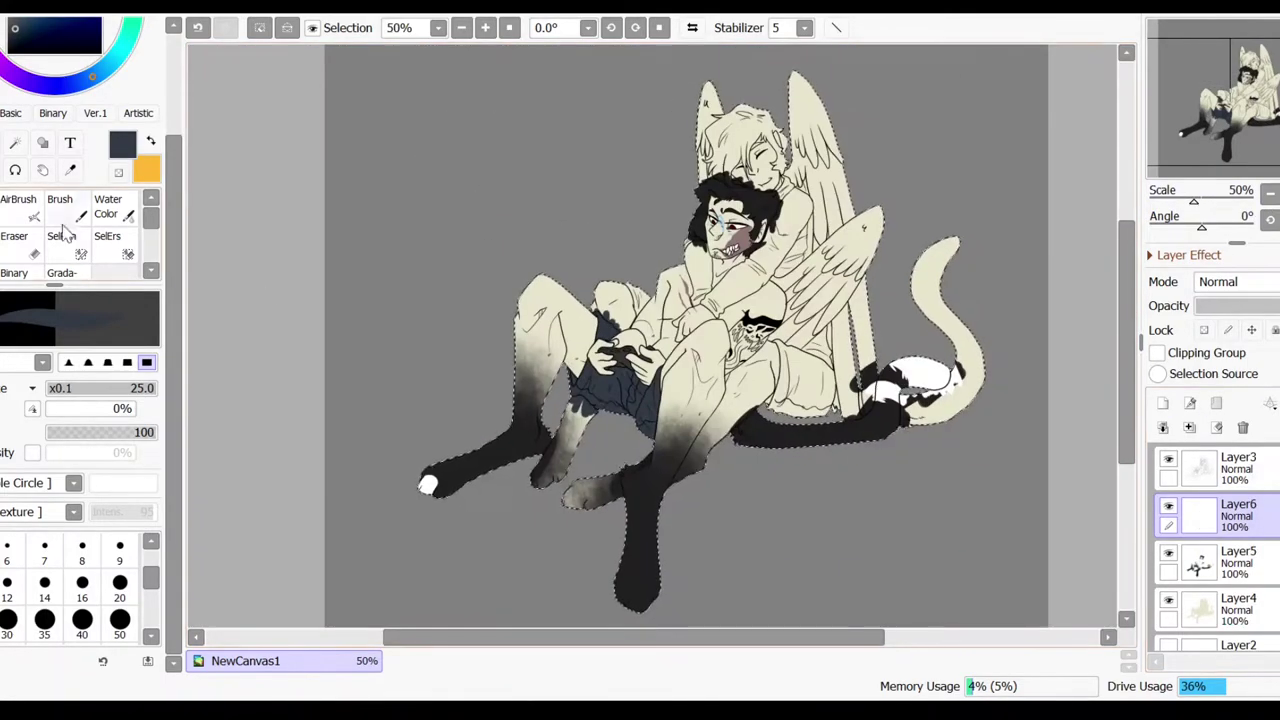
{"action": "scroll", "coordinate": [710, 418], "scroll_direction": "up", "scroll_amount": 4}
{"action": "mouse_move", "coordinate": [905, 320]}
{"action": "left_mouse_down"}
{"action": "mouse_move", "coordinate": [877, 187]}
{"action": "mouse_move", "coordinate": [800, 290]}
{"action": "mouse_move", "coordinate": [780, 400]}
{"action": "mouse_move", "coordinate": [720, 430]}
{"action": "mouse_move", "coordinate": [820, 425]}
{"action": "left_mouse_up"}
{"action": "scroll", "coordinate": [543, 403], "scroll_direction": "up", "scroll_amount": 4}
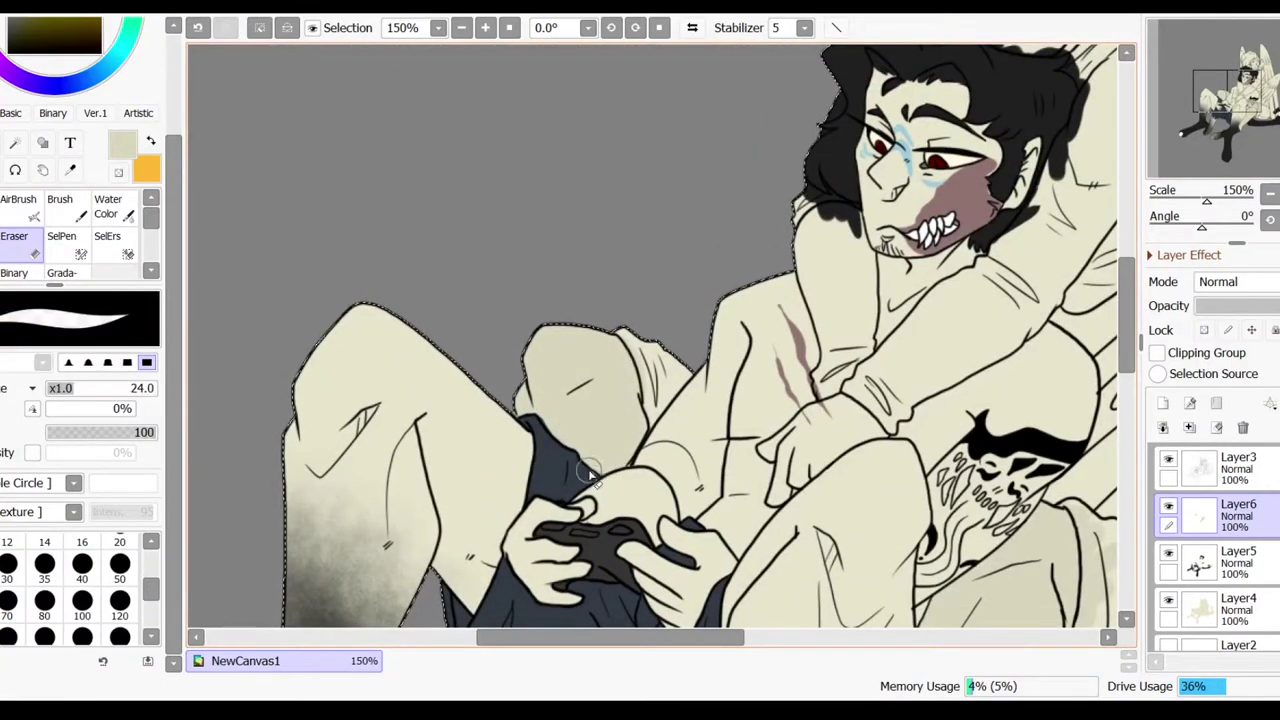
{"action": "scroll", "coordinate": [823, 177], "scroll_direction": "up", "scroll_amount": 4}
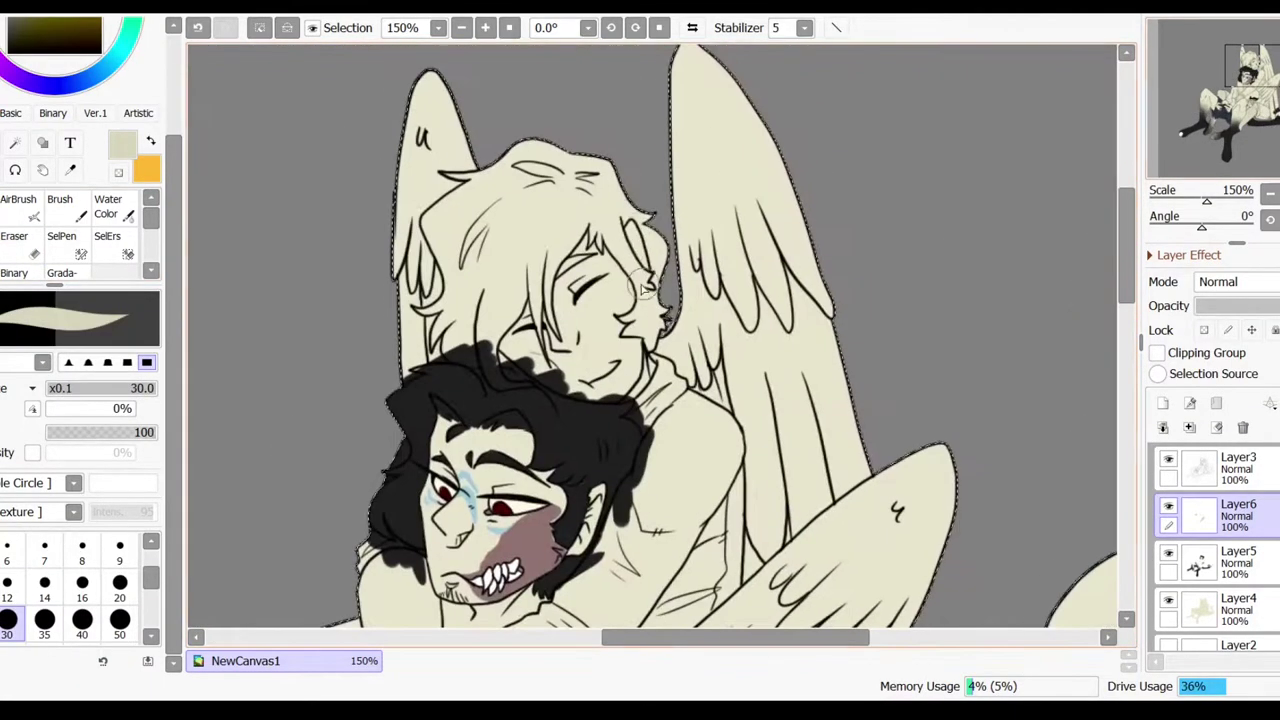
- Sample the near-black and paint the unfinished lower legs and feet solid near-black with brush size 50
{"action": "left_click", "coordinate": [1272, 195]}
{"action": "scroll", "coordinate": [1272, 195], "scroll_direction": "down", "scroll_amount": 3}
{"action": "left_click", "coordinate": [1272, 195]}
{"action": "left_click", "coordinate": [583, 540], "text": "alt"}
{"action": "key", "text": "bracketright"}
{"action": "key", "text": "bracketright"}
{"action": "key", "text": "bracketright"}
{"action": "key", "text": "bracketright"}
{"action": "key", "text": "bracketright"}
{"action": "key", "text": "bracketright"}
{"action": "left_click_drag", "start_coordinate": [500, 485], "coordinate": [440, 538]}
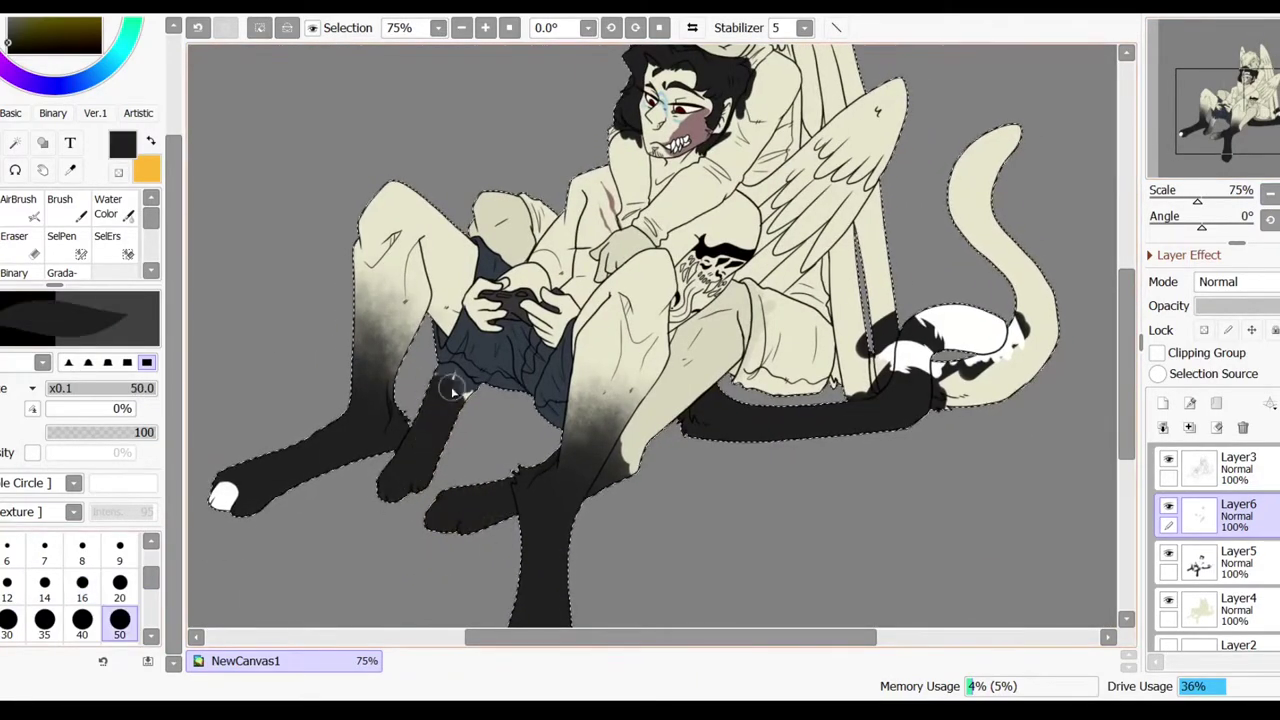
- Airbrush a near-black fade up the calf behind the front leg and erase the spill over the front shin
{"action": "left_click", "coordinate": [18, 199]}
{"action": "scroll", "coordinate": [1272, 195], "scroll_direction": "up", "scroll_amount": 3}
{"action": "scroll", "coordinate": [650, 340], "scroll_direction": "down", "scroll_amount": 3}
{"action": "mouse_move", "coordinate": [480, 280]}
{"action": "left_mouse_down"}
{"action": "mouse_move", "coordinate": [595, 432]}
{"action": "mouse_move", "coordinate": [527, 168]}
{"action": "left_mouse_up"}
{"action": "key", "text": "e"}
{"action": "key", "text": "ctrl+z"}
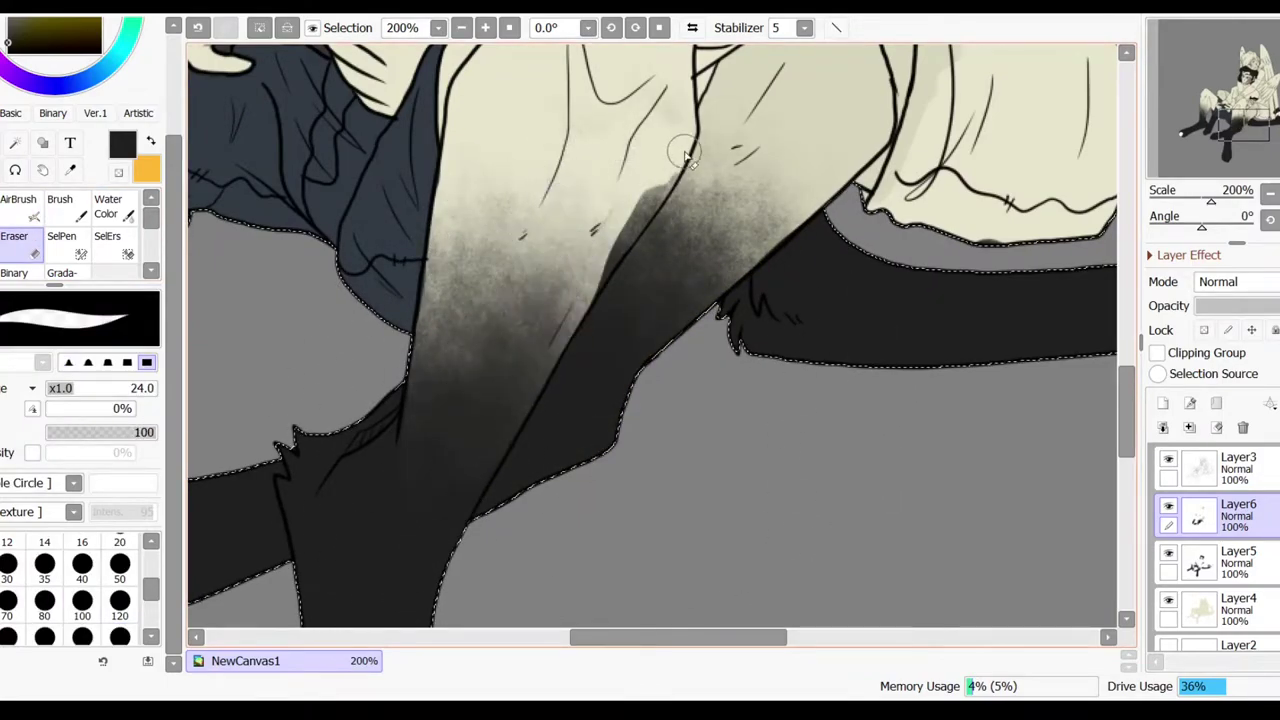
{"action": "key", "text": "ctrl+y"}
{"action": "mouse_move", "coordinate": [623, 137]}
{"action": "left_mouse_down"}
{"action": "mouse_move", "coordinate": [654, 152]}
{"action": "mouse_move", "coordinate": [483, 462]}
{"action": "left_mouse_up"}
{"action": "mouse_move", "coordinate": [480, 290]}
{"action": "left_mouse_down"}
{"action": "mouse_move", "coordinate": [557, 151]}
{"action": "mouse_move", "coordinate": [651, 214]}
{"action": "left_mouse_up"}
{"action": "key", "text": "ctrl+z"}
- Paint the rest of the tail near-black up to its raised tip with brush size 50
{"action": "key", "text": "bracketright"}
{"action": "key", "text": "bracketright"}
{"action": "key", "text": "bracketright"}
{"action": "key", "text": "bracketright"}
{"action": "key", "text": "bracketright"}
{"action": "mouse_move", "coordinate": [520, 240]}
{"action": "left_mouse_down"}
{"action": "mouse_move", "coordinate": [510, 204]}
{"action": "mouse_move", "coordinate": [620, 130]}
{"action": "left_mouse_up"}
{"action": "scroll", "coordinate": [571, 223], "scroll_direction": "up", "scroll_amount": 5}
{"action": "scroll", "coordinate": [700, 330], "scroll_direction": "down", "scroll_amount": 3}
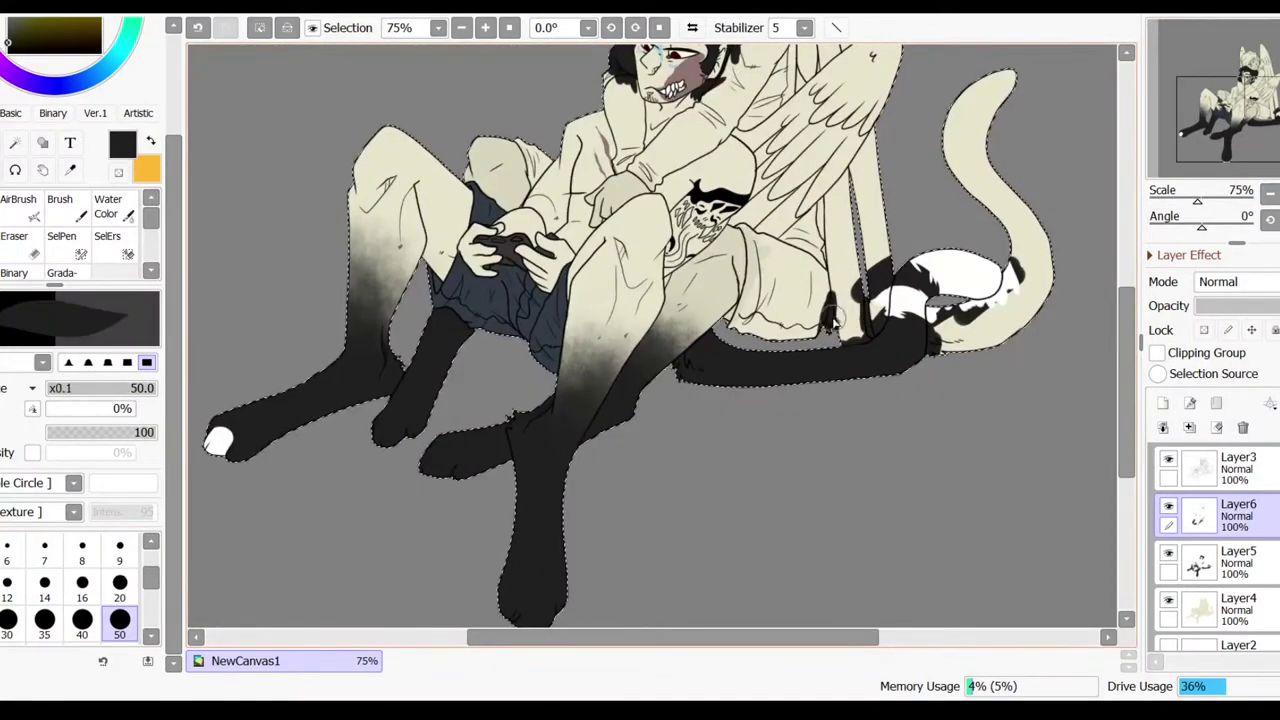
{"action": "mouse_move", "coordinate": [960, 368]}
{"action": "left_mouse_down"}
{"action": "mouse_move", "coordinate": [967, 303]}
{"action": "mouse_move", "coordinate": [1029, 240]}
{"action": "mouse_move", "coordinate": [1006, 287]}
{"action": "mouse_move", "coordinate": [948, 180]}
{"action": "left_mouse_up"}
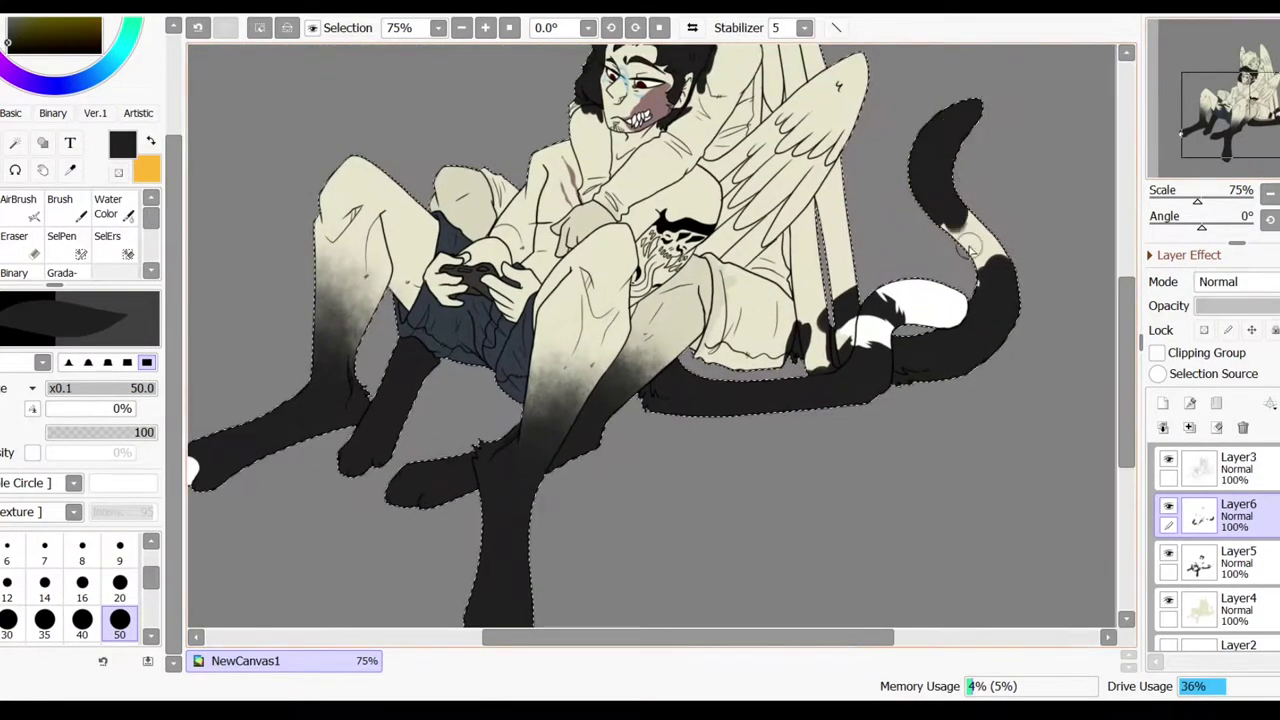
- Paint the tail tip white and add jagged white bands along the raised part of the tail
{"action": "key", "text": "x"}
{"action": "left_click_drag", "start_coordinate": [930, 120], "coordinate": [971, 166]}
{"action": "left_click_drag", "start_coordinate": [920, 200], "coordinate": [985, 220]}
{"action": "mouse_move", "coordinate": [935, 260]}
{"action": "left_mouse_down"}
{"action": "mouse_move", "coordinate": [905, 345]}
{"action": "mouse_move", "coordinate": [980, 370]}
{"action": "left_mouse_up"}
{"action": "mouse_move", "coordinate": [720, 360]}
{"action": "left_mouse_down"}
{"action": "mouse_move", "coordinate": [810, 310]}
{"action": "mouse_move", "coordinate": [810, 375]}
{"action": "left_mouse_up"}
{"action": "scroll", "coordinate": [832, 266], "scroll_direction": "up", "scroll_amount": 2}
{"action": "left_click", "coordinate": [82, 582]}
{"action": "left_click_drag", "start_coordinate": [752, 172], "coordinate": [796, 150]}
- Paint the toe tips of the two middle feet white with brush size 16
{"action": "scroll", "coordinate": [650, 340], "scroll_direction": "down", "scroll_amount": 6}
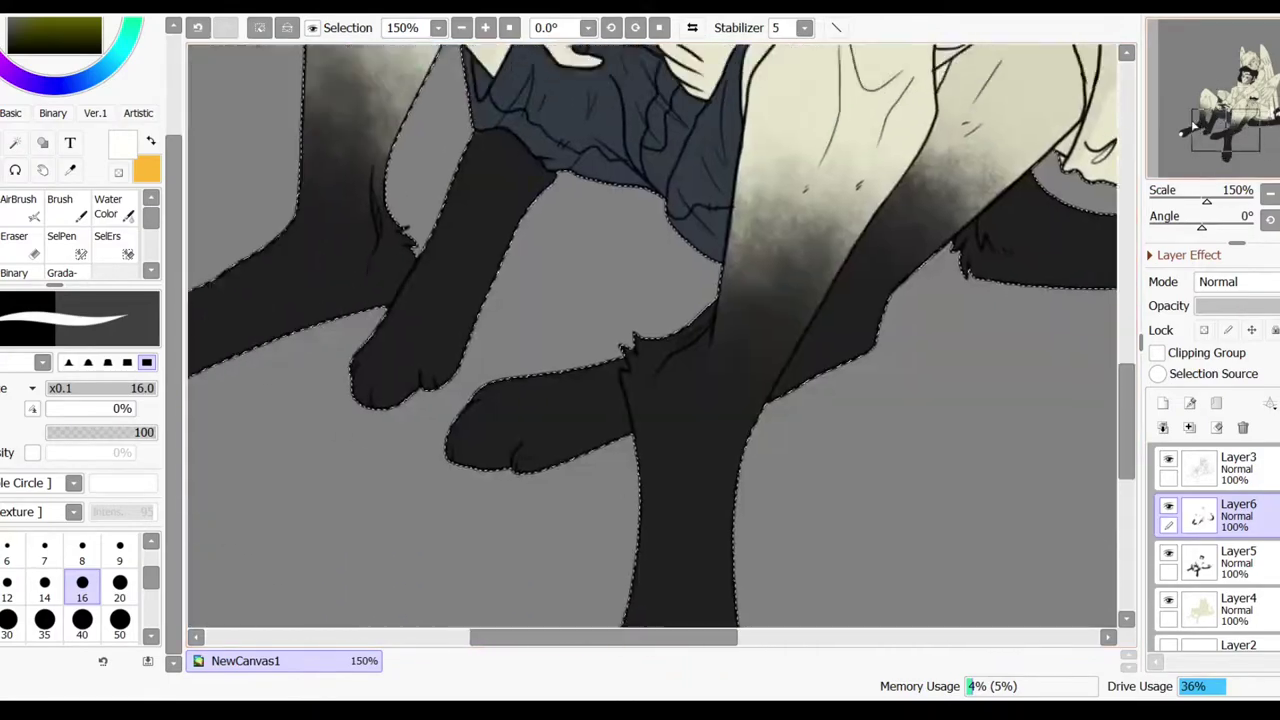
{"action": "scroll", "coordinate": [590, 545], "scroll_direction": "up", "scroll_amount": 2}
{"action": "mouse_move", "coordinate": [448, 580]}
{"action": "left_mouse_down"}
{"action": "mouse_move", "coordinate": [504, 502]}
{"action": "mouse_move", "coordinate": [514, 408]}
{"action": "mouse_move", "coordinate": [417, 363]}
{"action": "mouse_move", "coordinate": [258, 433]}
{"action": "mouse_move", "coordinate": [316, 459]}
{"action": "mouse_move", "coordinate": [260, 400]}
{"action": "left_mouse_up"}
{"action": "left_click", "coordinate": [1268, 196]}
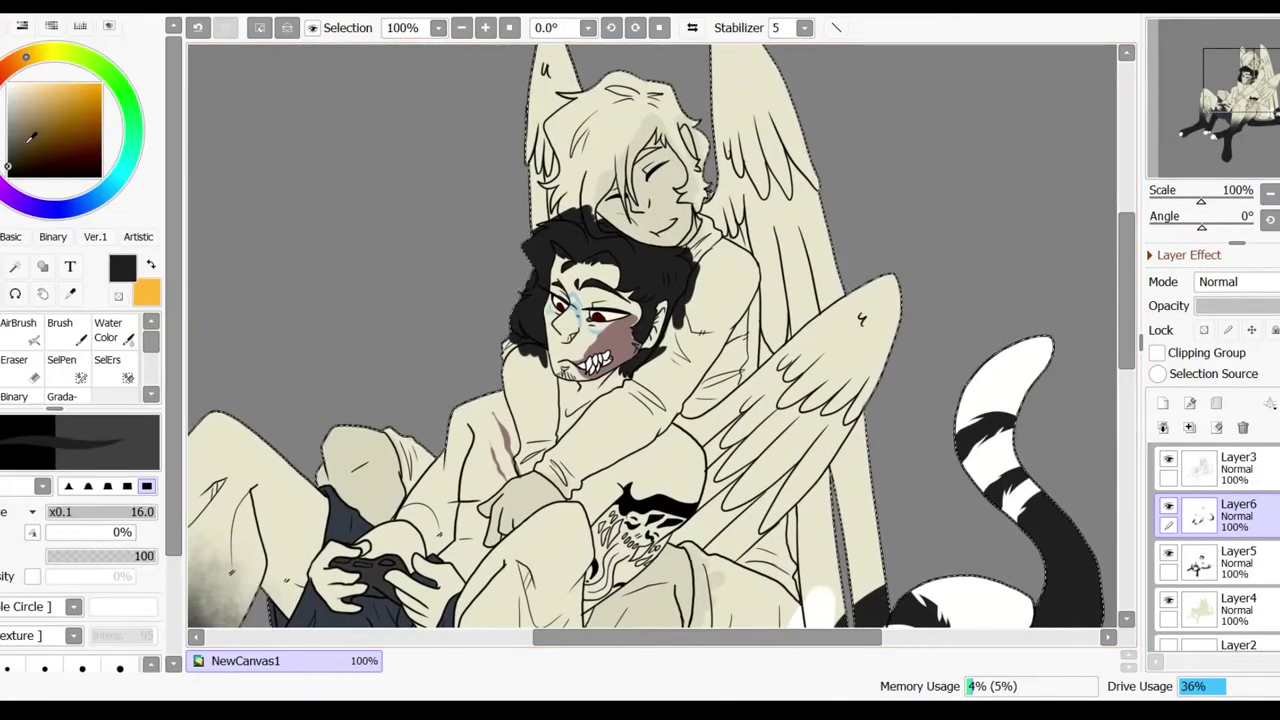
- Paint the winged character's hair dark greyish brown with brush size 20, refining the strands around the face at size 10
{"action": "left_click_drag", "start_coordinate": [545, 100], "coordinate": [616, 116]}
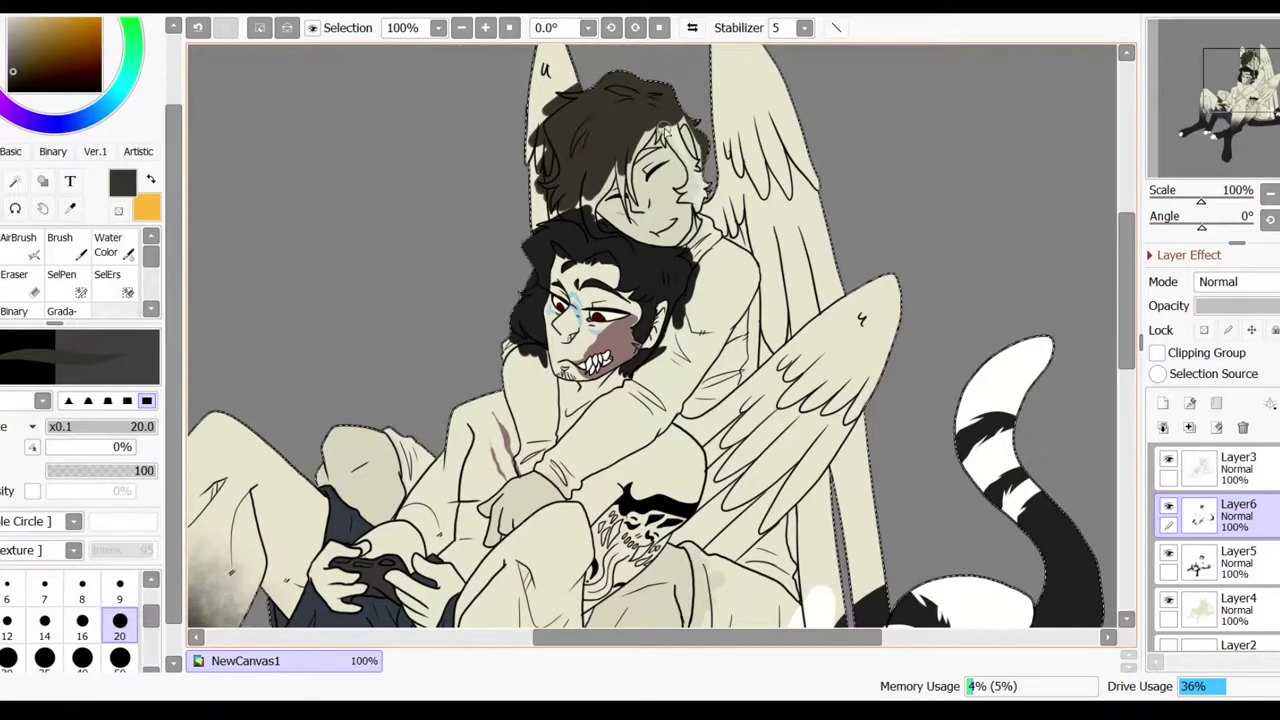
{"action": "scroll", "coordinate": [748, 333], "scroll_direction": "up", "scroll_amount": 3}
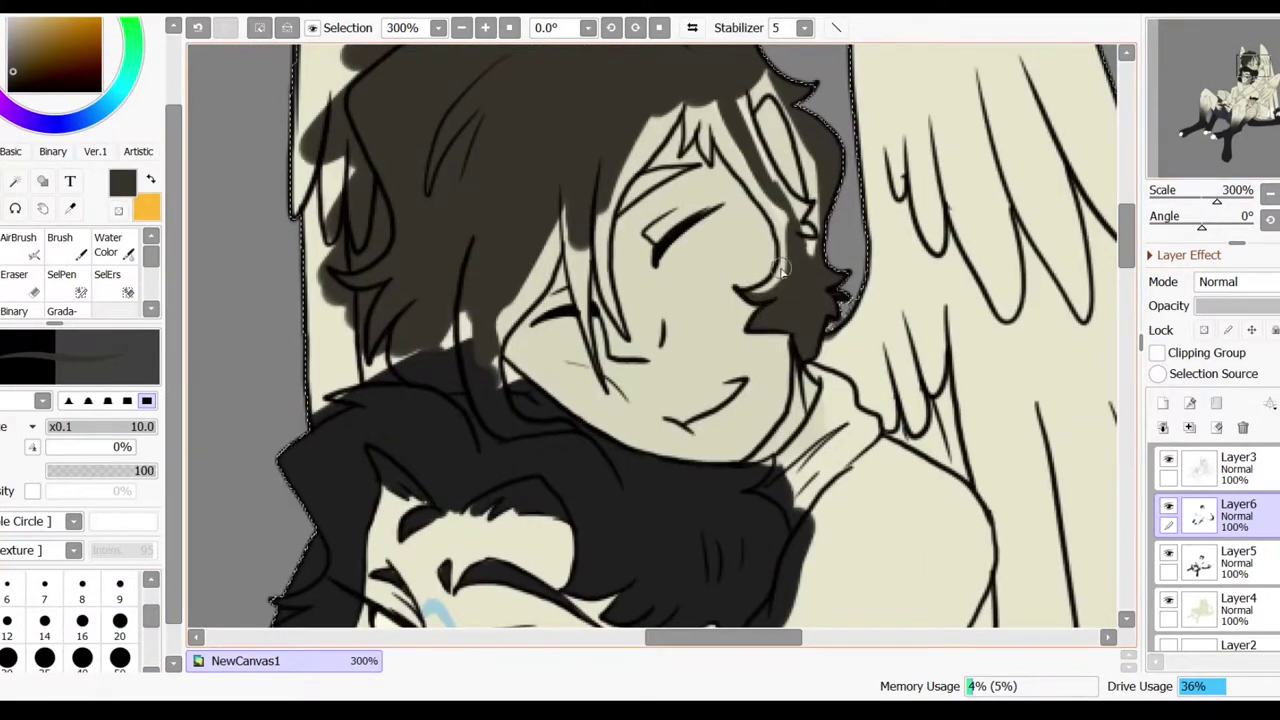
{"action": "key", "text": "e"}
{"action": "key", "text": "b"}
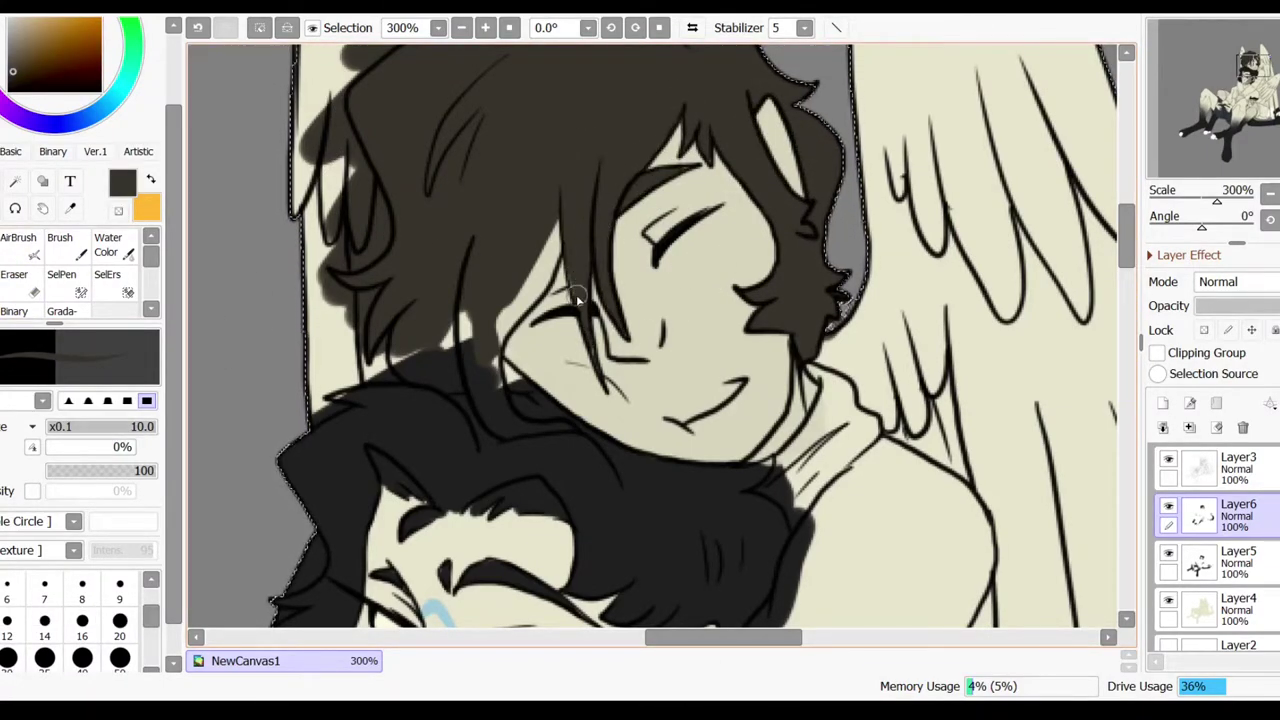
- Block in the winged character's sweater and sleeves in very dark brown with brush size 50
{"action": "scroll", "coordinate": [474, 383], "scroll_direction": "down", "scroll_amount": 4}
{"action": "scroll", "coordinate": [600, 450], "scroll_direction": "up", "scroll_amount": 1}
{"action": "key", "text": "x"}
{"action": "scroll", "coordinate": [104, 428], "scroll_direction": "up", "scroll_amount": 1}
{"action": "key", "text": "x"}
{"action": "scroll", "coordinate": [104, 428], "scroll_direction": "down", "scroll_amount": 2}
{"action": "left_click", "coordinate": [120, 590]}
{"action": "scroll", "coordinate": [104, 428], "scroll_direction": "up", "scroll_amount": 2}
{"action": "left_click_drag", "start_coordinate": [745, 60], "coordinate": [720, 155]}
{"action": "scroll", "coordinate": [726, 314], "scroll_direction": "up", "scroll_amount": 5}
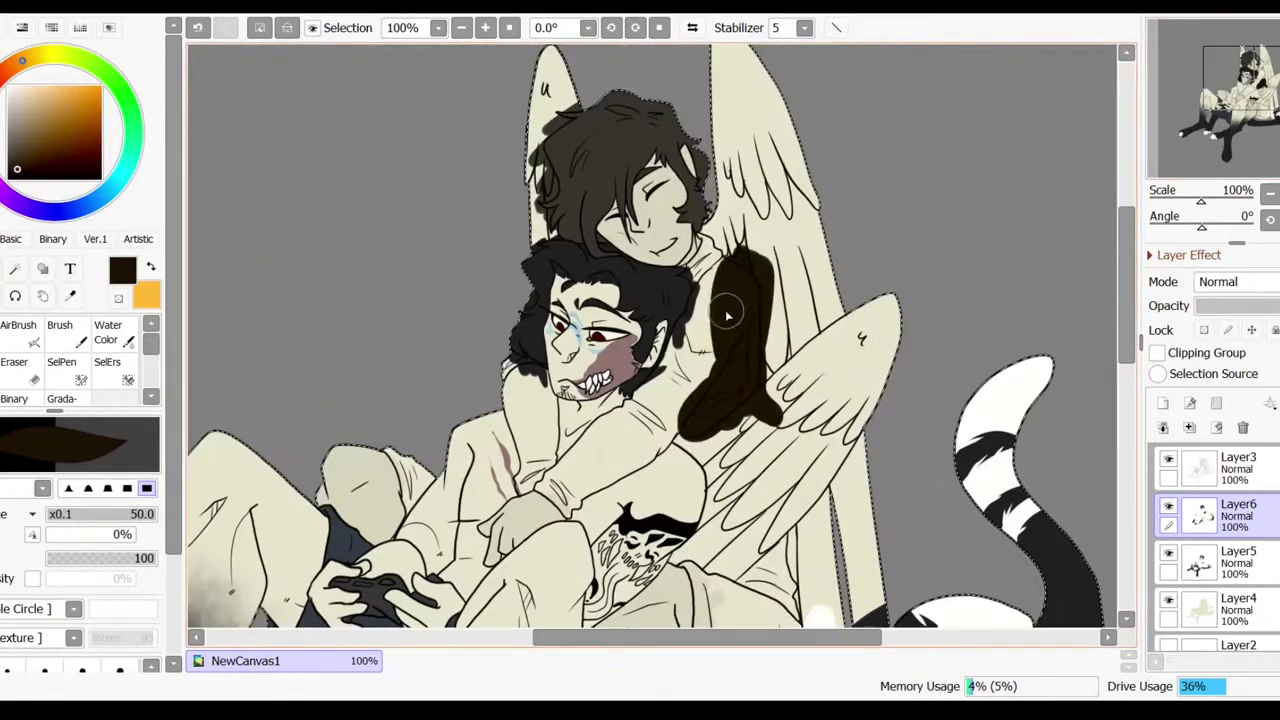
{"action": "mouse_move", "coordinate": [692, 341]}
{"action": "left_mouse_down"}
{"action": "mouse_move", "coordinate": [600, 440]}
{"action": "mouse_move", "coordinate": [520, 470]}
{"action": "mouse_move", "coordinate": [555, 490]}
{"action": "left_mouse_up"}
- Fill the sleeve and collar edges and the lower sweater behind the wing in very dark brown with brush size 20
{"action": "scroll", "coordinate": [450, 480], "scroll_direction": "down", "scroll_amount": 5}
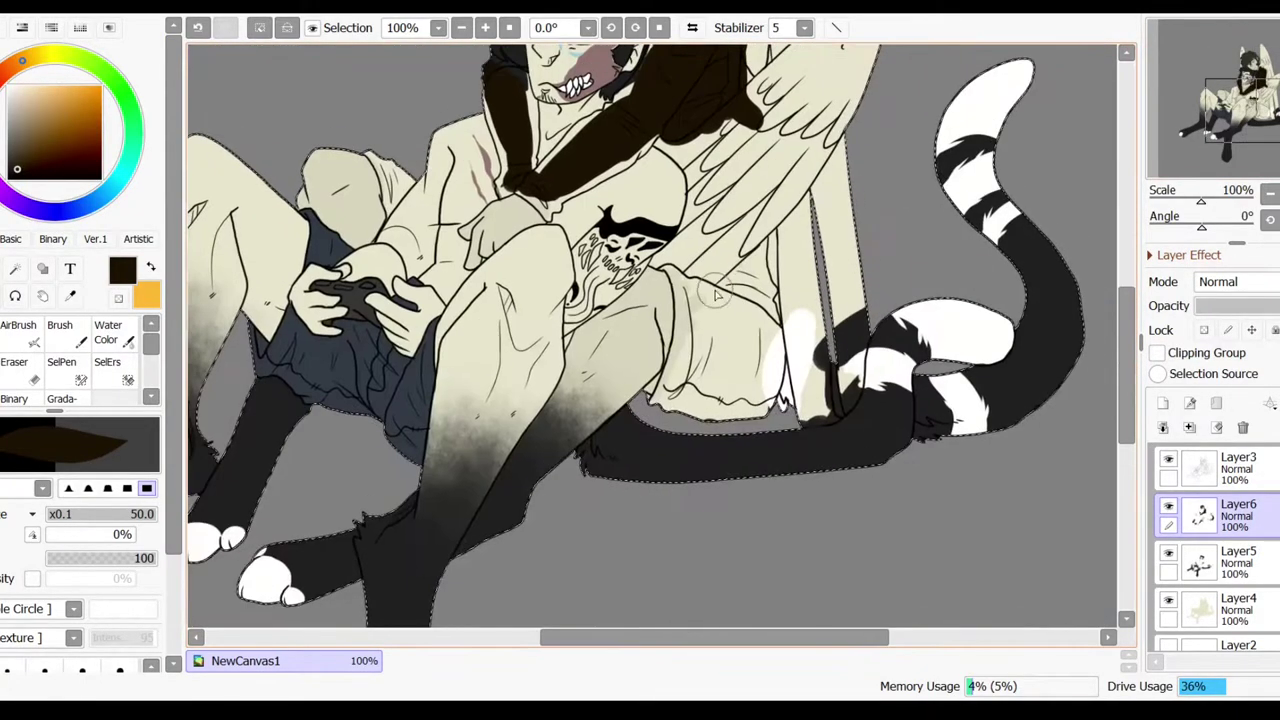
{"action": "scroll", "coordinate": [167, 565], "scroll_direction": "down", "scroll_amount": 1}
{"action": "left_click", "coordinate": [120, 652]}
{"action": "scroll", "coordinate": [448, 327], "scroll_direction": "up", "scroll_amount": 3}
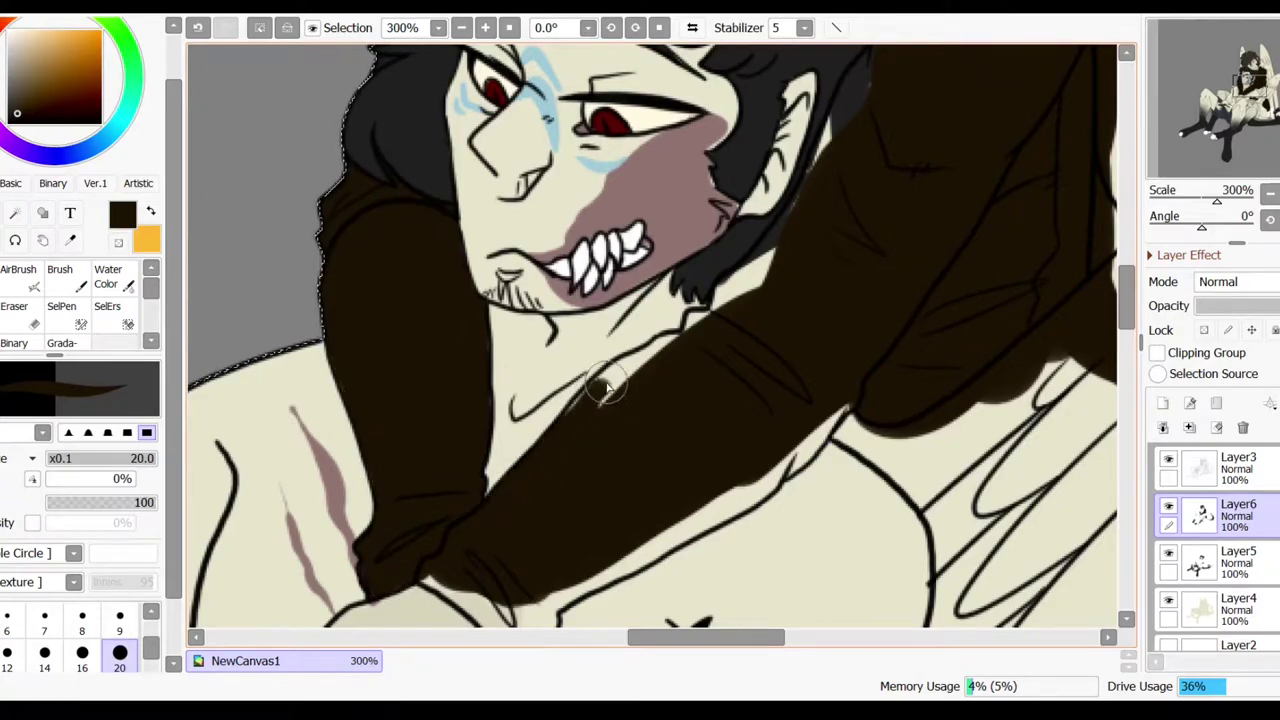
{"action": "scroll", "coordinate": [754, 186], "scroll_direction": "down", "scroll_amount": 3}
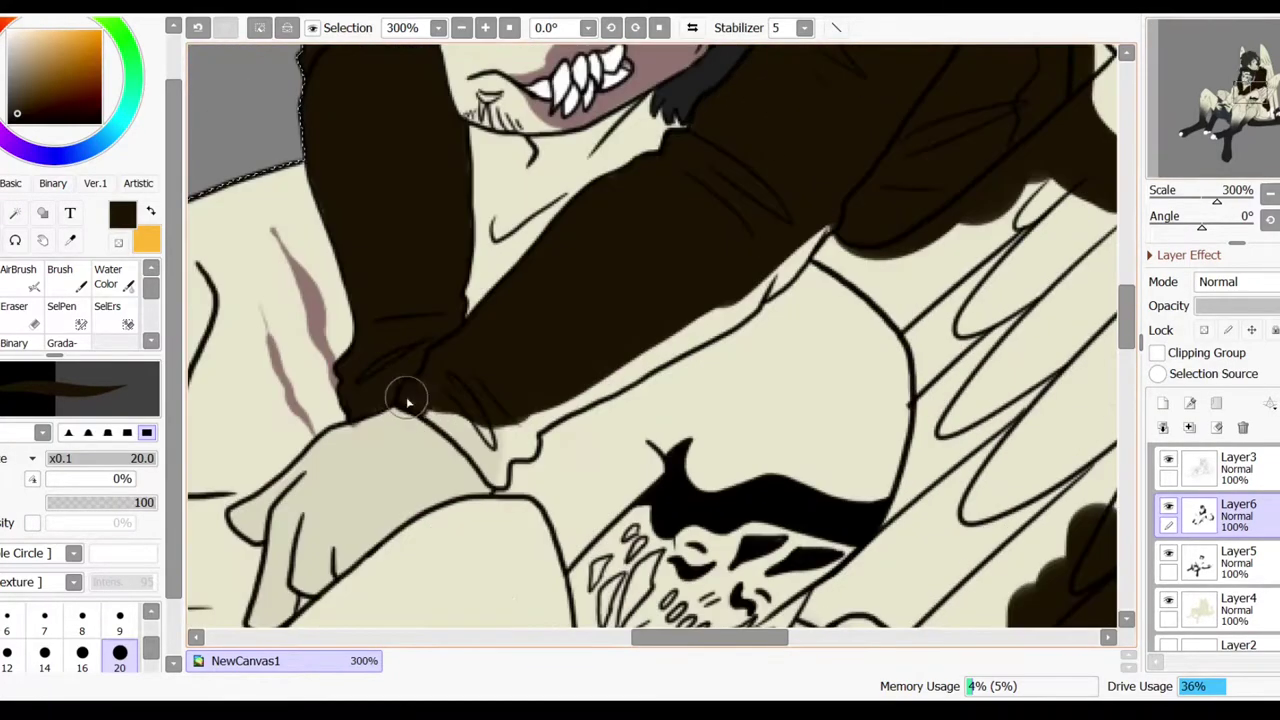
{"action": "left_click_drag", "start_coordinate": [527, 450], "coordinate": [790, 270]}
{"action": "scroll", "coordinate": [666, 254], "scroll_direction": "up", "scroll_amount": 3}
{"action": "key", "text": "e"}
{"action": "key", "text": "n"}
{"action": "scroll", "coordinate": [722, 256], "scroll_direction": "down", "scroll_amount": 3}
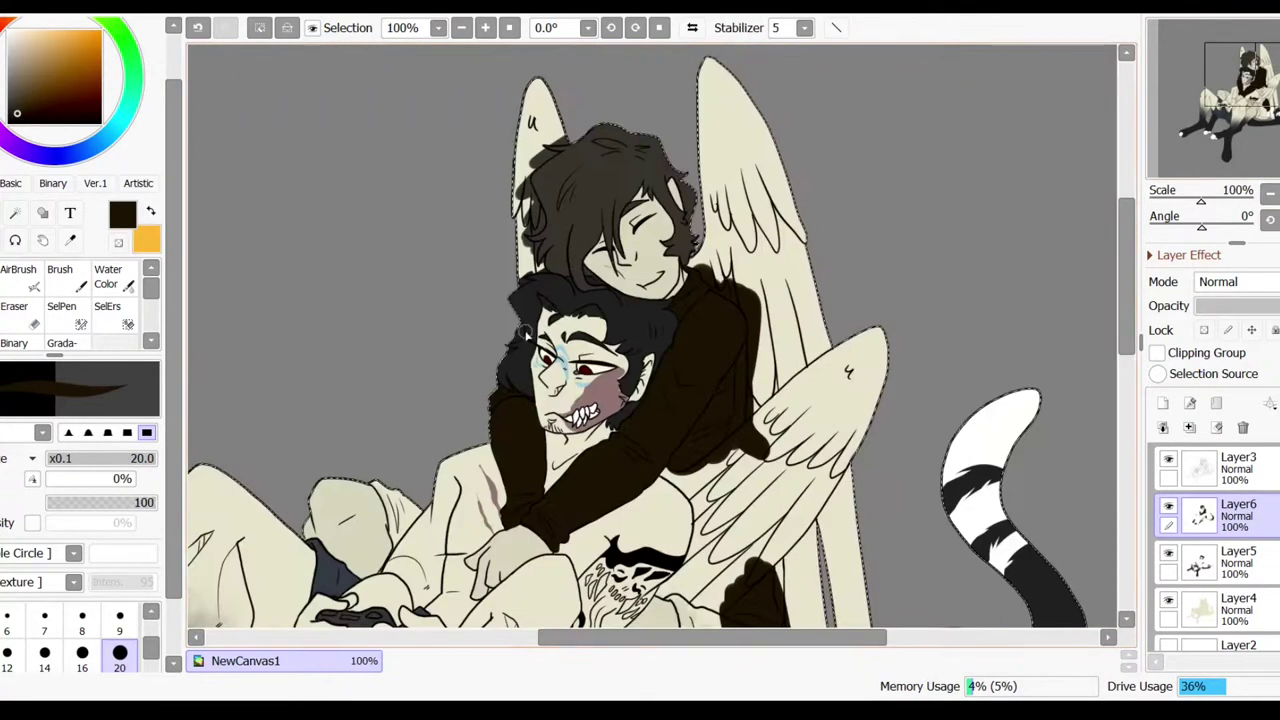
- Add a clipping-group layer above the sweater colour and airbrush an orange gradient over the forearms and cuffs
{"action": "scroll", "coordinate": [271, 360], "scroll_direction": "up", "scroll_amount": 3}
{"action": "key", "text": "x"}
{"action": "scroll", "coordinate": [251, 183], "scroll_direction": "down", "scroll_amount": 3}
{"action": "left_click_drag", "start_coordinate": [592, 292], "coordinate": [663, 378]}
{"action": "key", "text": "ctrl+z"}
{"action": "scroll", "coordinate": [663, 384], "scroll_direction": "down", "scroll_amount": 3}
{"action": "scroll", "coordinate": [900, 400], "scroll_direction": "up", "scroll_amount": 3}
{"action": "left_click", "coordinate": [1165, 428]}
{"action": "left_click", "coordinate": [1157, 353]}
{"action": "left_click", "coordinate": [18, 269]}
{"action": "left_click_drag", "start_coordinate": [300, 250], "coordinate": [368, 462]}
- Airbrush orange over the lower sweater at the hip with size 350 and erase the spill from the hand and surroundings
{"action": "scroll", "coordinate": [650, 350], "scroll_direction": "down", "scroll_amount": 3}
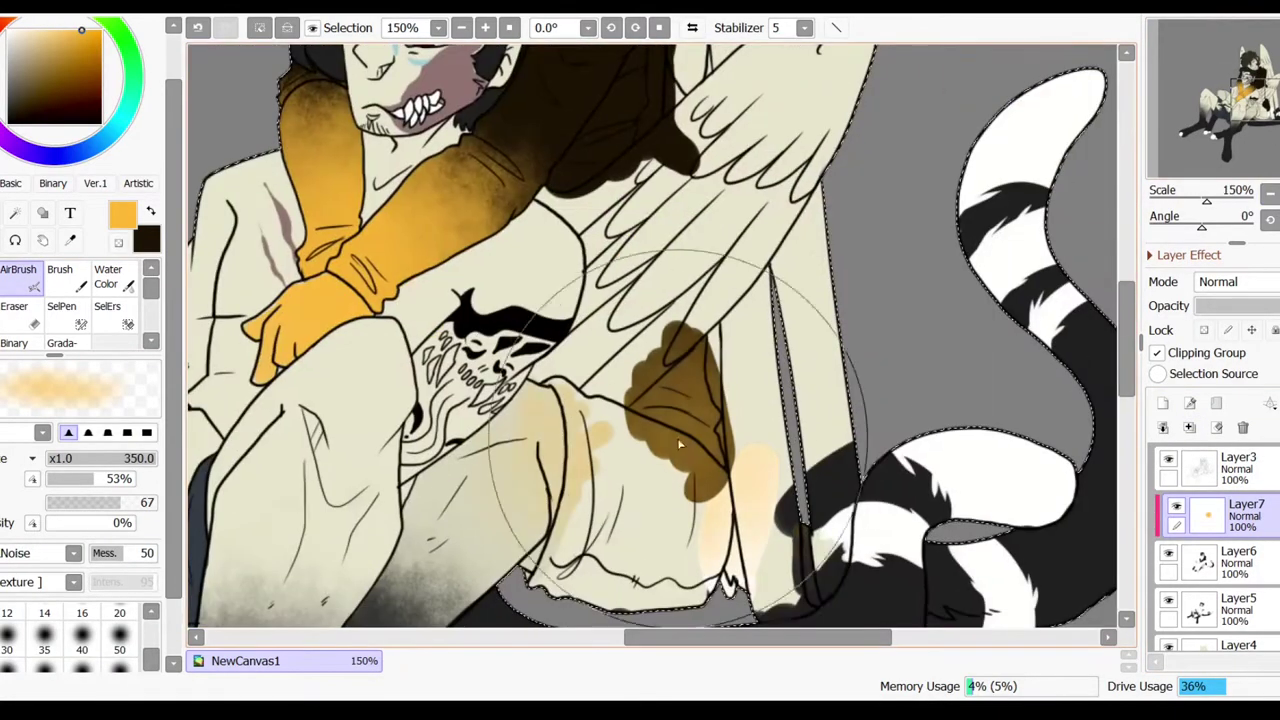
{"action": "left_click_drag", "start_coordinate": [660, 340], "coordinate": [720, 480]}
{"action": "left_click_drag", "start_coordinate": [560, 400], "coordinate": [760, 470]}
{"action": "key", "text": "e"}
{"action": "left_click_drag", "start_coordinate": [260, 300], "coordinate": [340, 400]}
{"action": "left_click_drag", "start_coordinate": [520, 390], "coordinate": [620, 510]}
{"action": "mouse_move", "coordinate": [600, 350]}
{"action": "left_mouse_down"}
{"action": "mouse_move", "coordinate": [540, 500]}
{"action": "mouse_move", "coordinate": [830, 540]}
{"action": "left_mouse_up"}
- Add a layer above the orange gradient and block in the wings in white with brush size 50
{"action": "left_click", "coordinate": [1163, 403]}
{"action": "scroll", "coordinate": [650, 350], "scroll_direction": "down", "scroll_amount": 3}
{"action": "left_click_drag", "start_coordinate": [790, 70], "coordinate": [750, 190]}
{"action": "mouse_move", "coordinate": [860, 383]}
{"action": "left_mouse_down"}
{"action": "mouse_move", "coordinate": [757, 371]}
{"action": "mouse_move", "coordinate": [757, 445]}
{"action": "mouse_move", "coordinate": [811, 484]}
{"action": "left_mouse_up"}
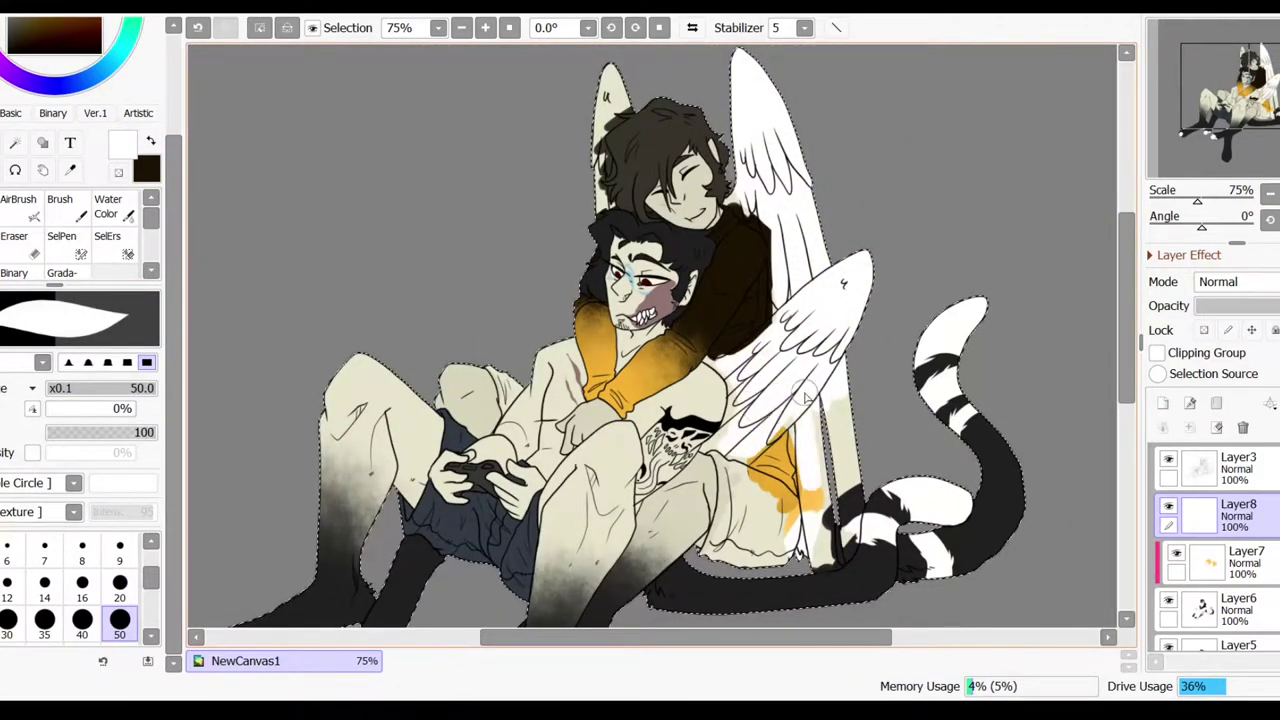
- Fill the gaps where the near wings meet the sweater, shoulder and hair in white with brush size 16
{"action": "key", "text": "n"}
{"action": "scroll", "coordinate": [278, 500], "scroll_direction": "up", "scroll_amount": 4}
{"action": "left_click_drag", "start_coordinate": [1090, 507], "coordinate": [836, 397]}
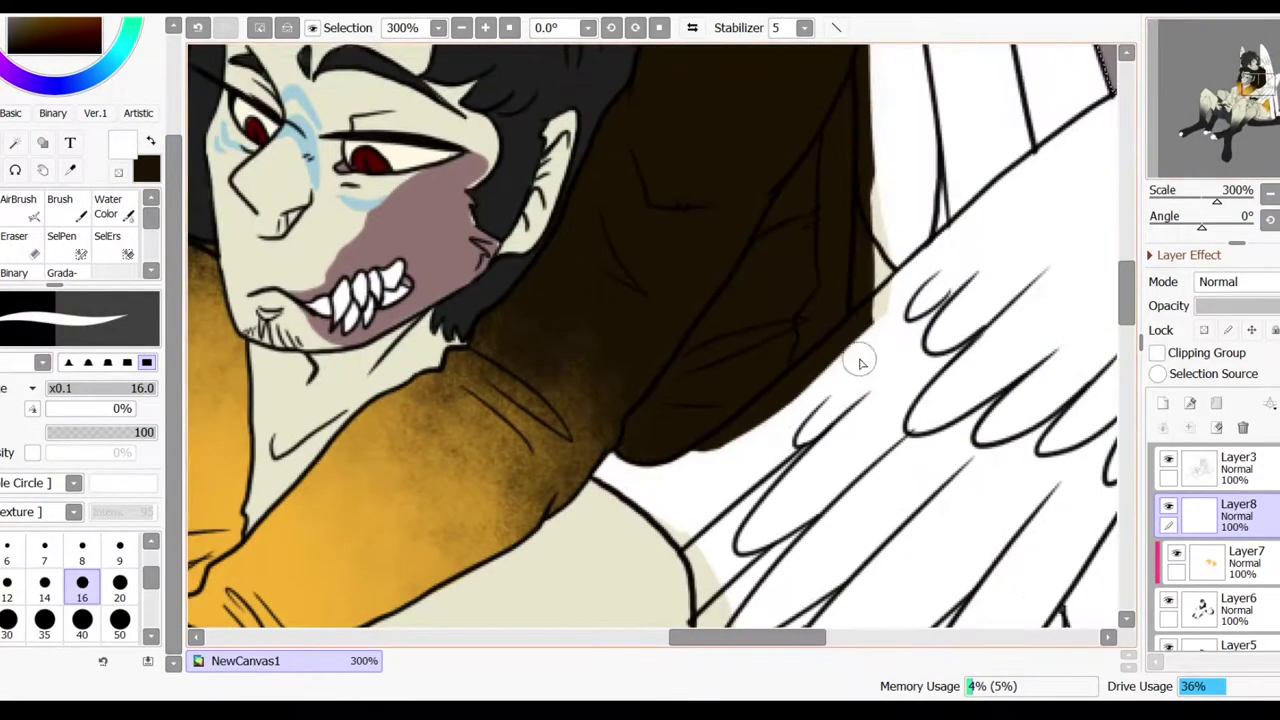
{"action": "scroll", "coordinate": [660, 160], "scroll_direction": "up", "scroll_amount": 3}
{"action": "left_click_drag", "start_coordinate": [1171, 65], "coordinate": [1165, 58]}
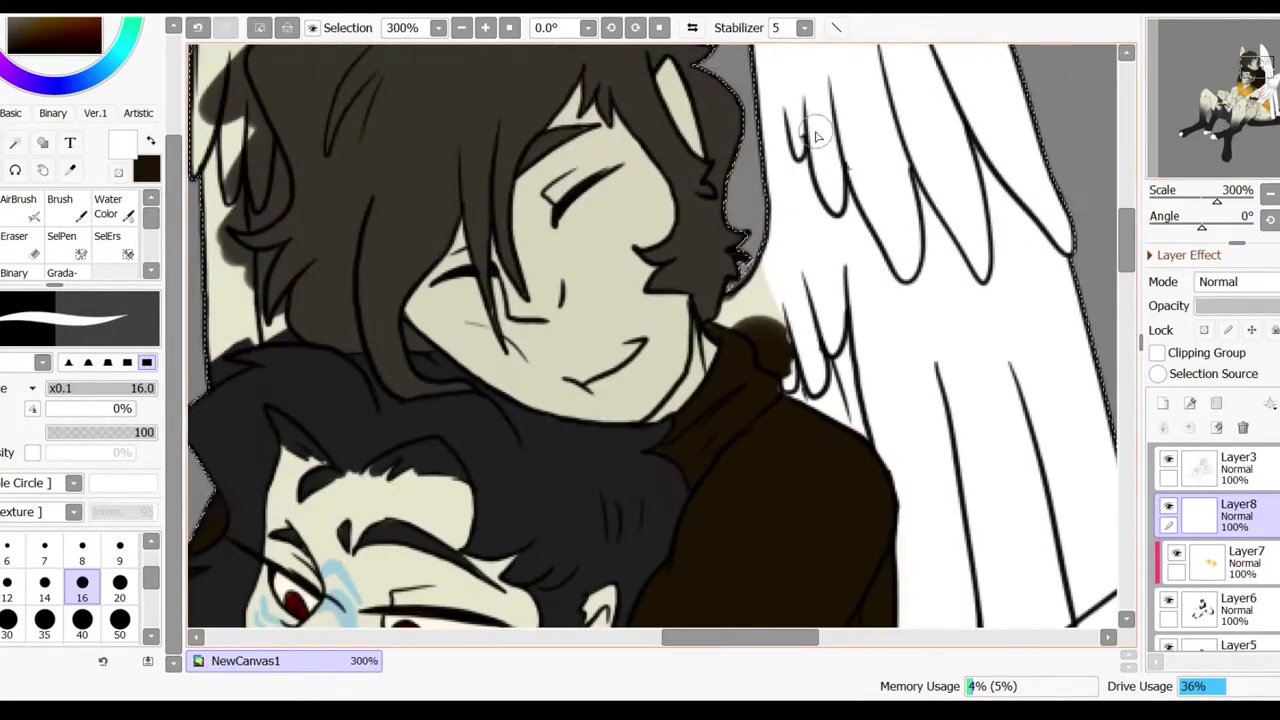
- Paint the far wing behind the winged character's hair white, covering the stray hair colour with brush size 16
{"action": "scroll", "coordinate": [792, 318], "scroll_direction": "up", "scroll_amount": 3}
{"action": "scroll", "coordinate": [792, 318], "scroll_direction": "left", "scroll_amount": 3}
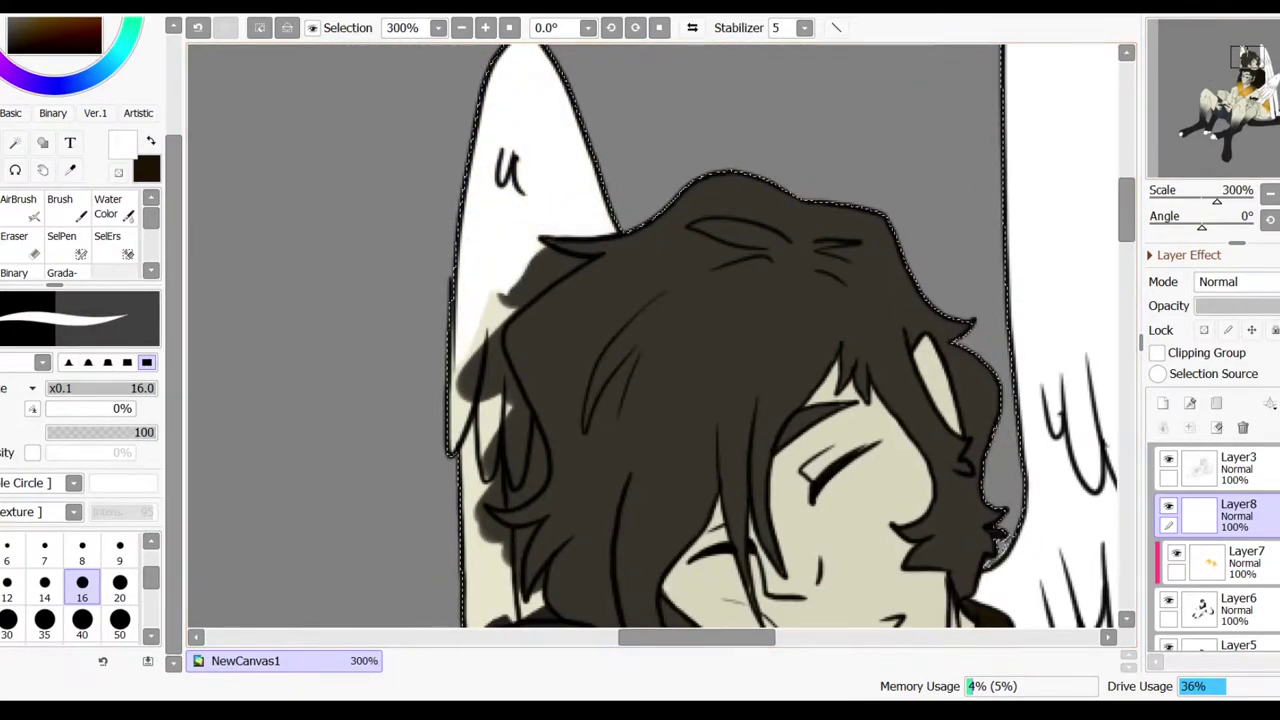
{"action": "scroll", "coordinate": [614, 290], "scroll_direction": "down", "scroll_amount": 2}
{"action": "scroll", "coordinate": [614, 290], "scroll_direction": "left", "scroll_amount": 2}
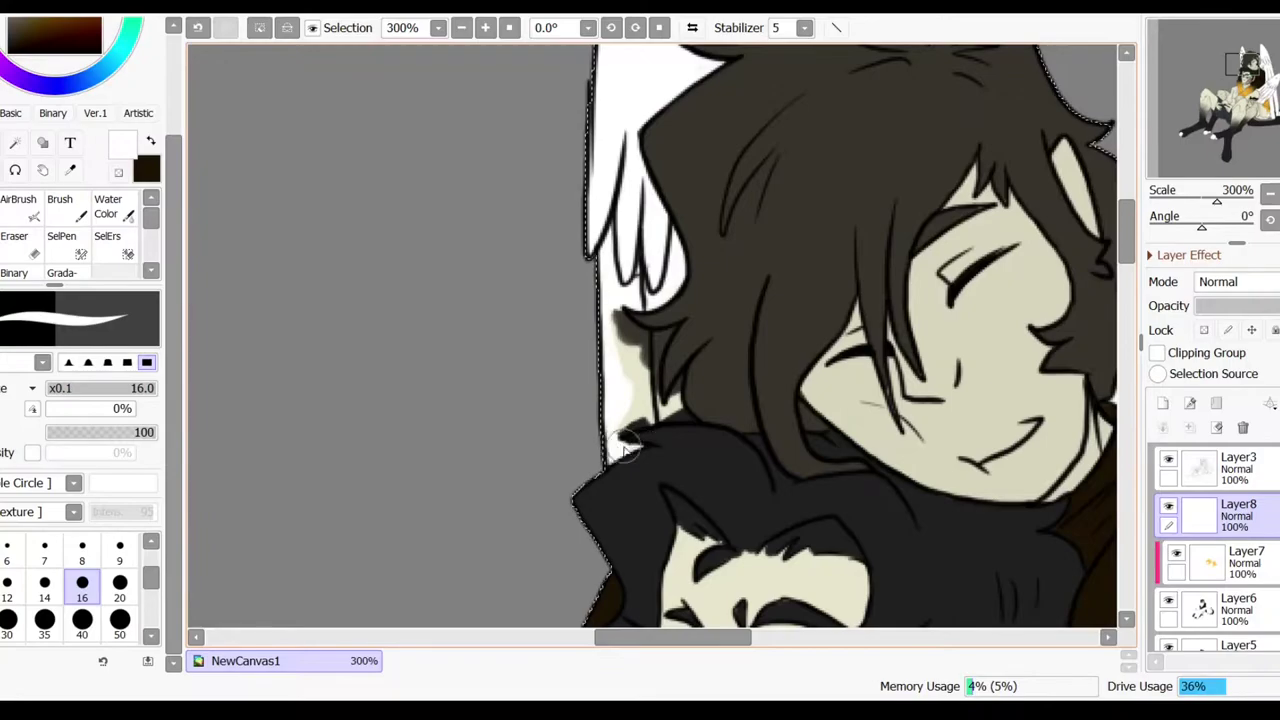
- Paint the lower feathers white down to the hip and tail, cleaning up their edges with brush size 16
{"action": "scroll", "coordinate": [683, 380], "scroll_direction": "down", "scroll_amount": 3}
{"action": "scroll", "coordinate": [623, 519], "scroll_direction": "up", "scroll_amount": 3}
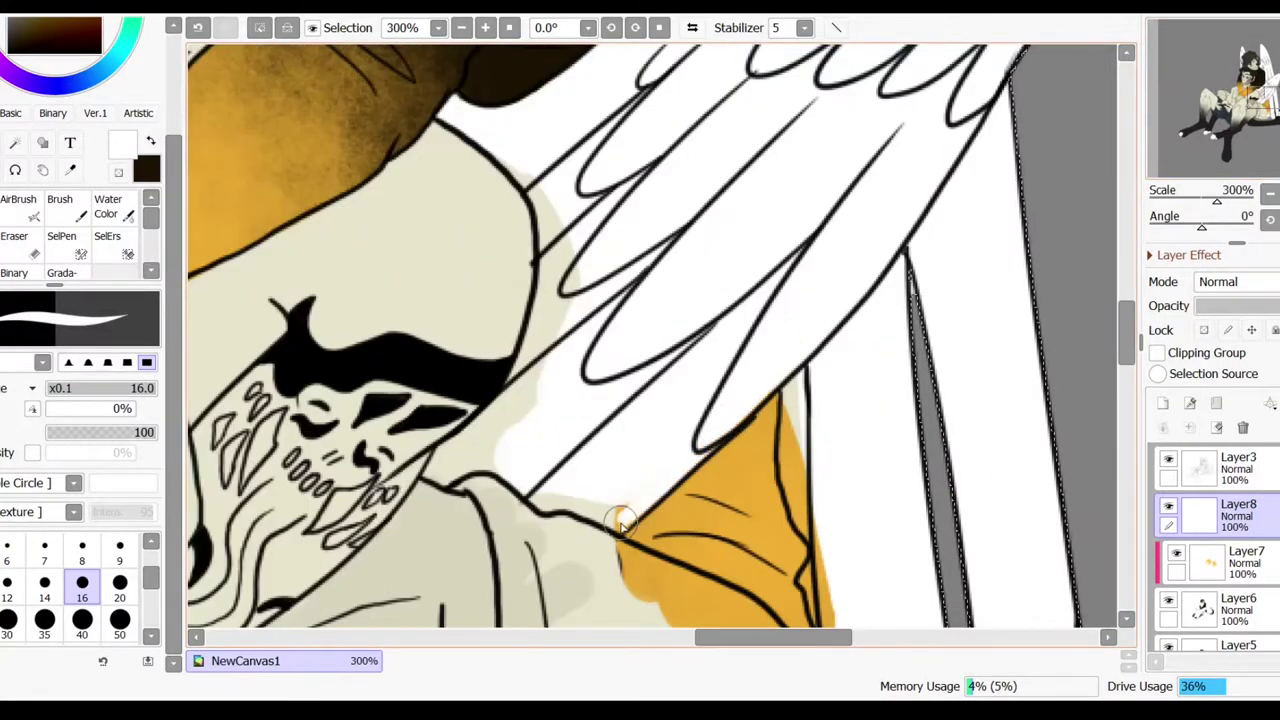
{"action": "scroll", "coordinate": [857, 200], "scroll_direction": "down", "scroll_amount": 4}
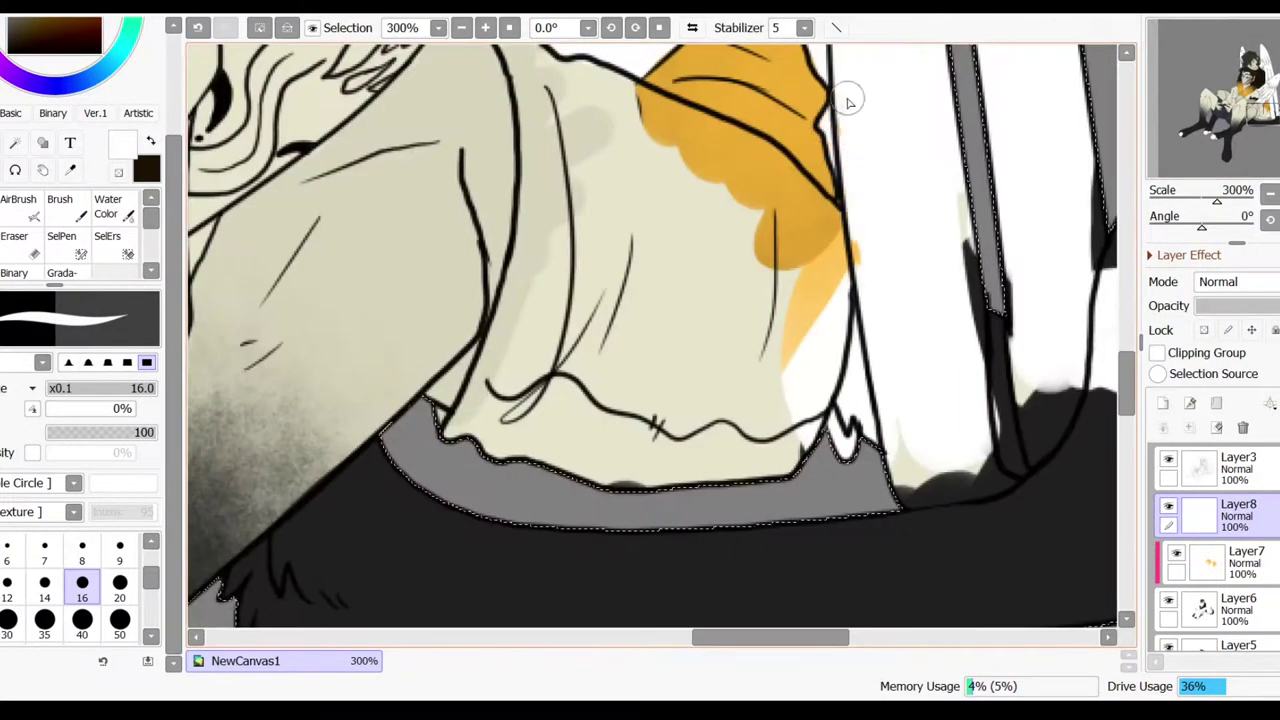
{"action": "key", "text": "e"}
{"action": "key", "text": "n"}
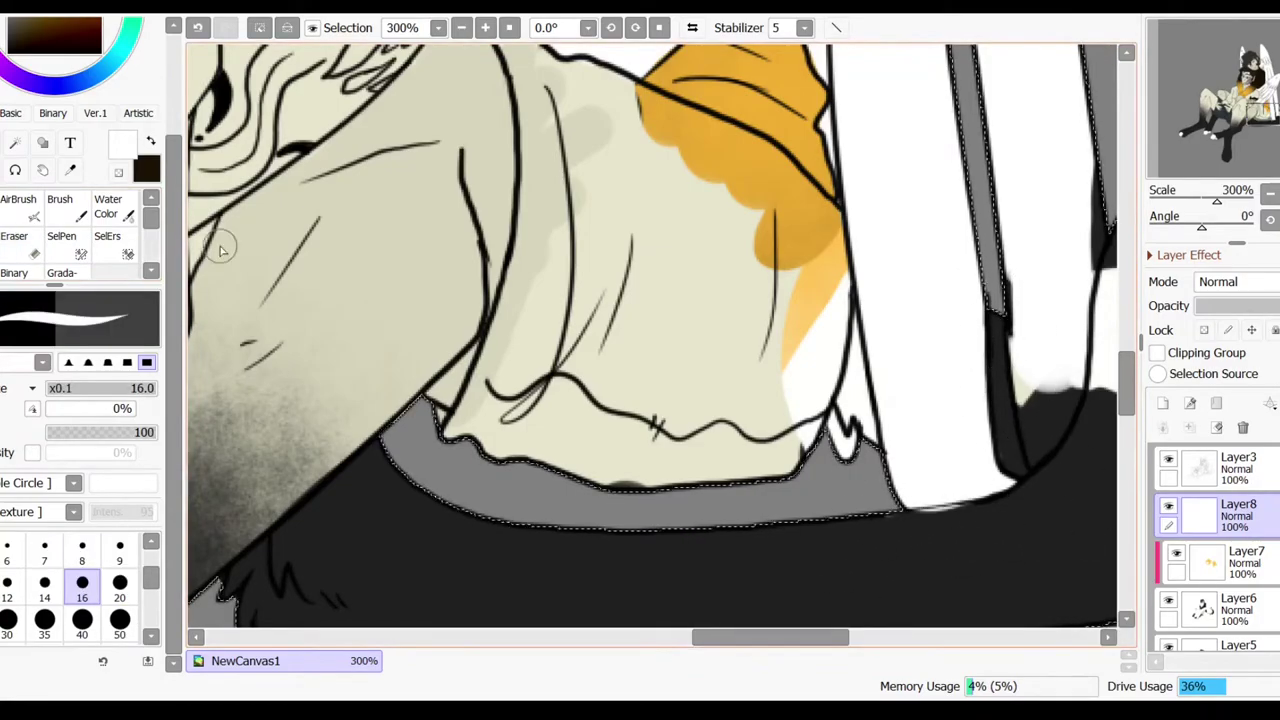
- Paint the winged character's shorts near-black with brush size 20
{"action": "scroll", "coordinate": [1022, 360], "scroll_direction": "down", "scroll_amount": 5}
{"action": "scroll", "coordinate": [60, 200], "scroll_direction": "up", "scroll_amount": 2}
{"action": "scroll", "coordinate": [910, 455], "scroll_direction": "up", "scroll_amount": 3}
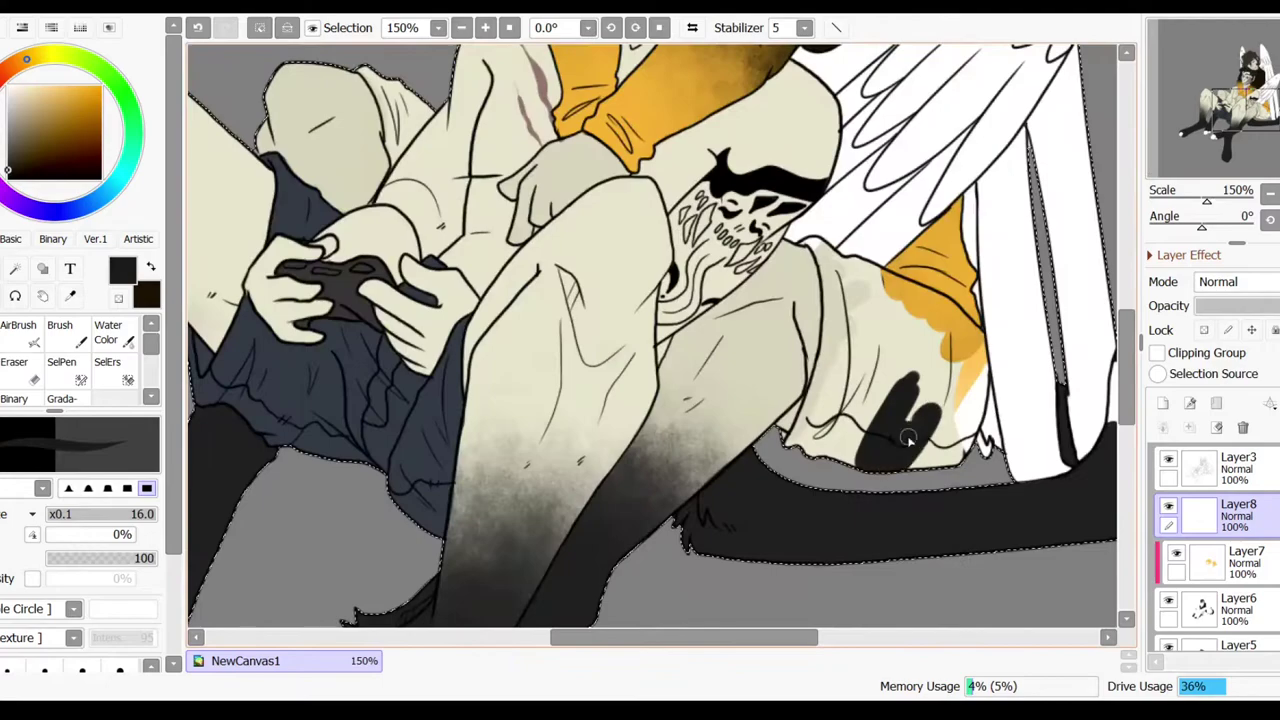
{"action": "key", "text": "]"}
{"action": "mouse_move", "coordinate": [803, 430]}
{"action": "left_mouse_down"}
{"action": "mouse_move", "coordinate": [871, 363]}
{"action": "mouse_move", "coordinate": [976, 338]}
{"action": "mouse_move", "coordinate": [799, 242]}
{"action": "mouse_move", "coordinate": [825, 290]}
{"action": "mouse_move", "coordinate": [805, 418]}
{"action": "mouse_move", "coordinate": [886, 327]}
{"action": "mouse_move", "coordinate": [848, 261]}
{"action": "mouse_move", "coordinate": [950, 300]}
{"action": "left_mouse_up"}
{"action": "key", "text": "x"}
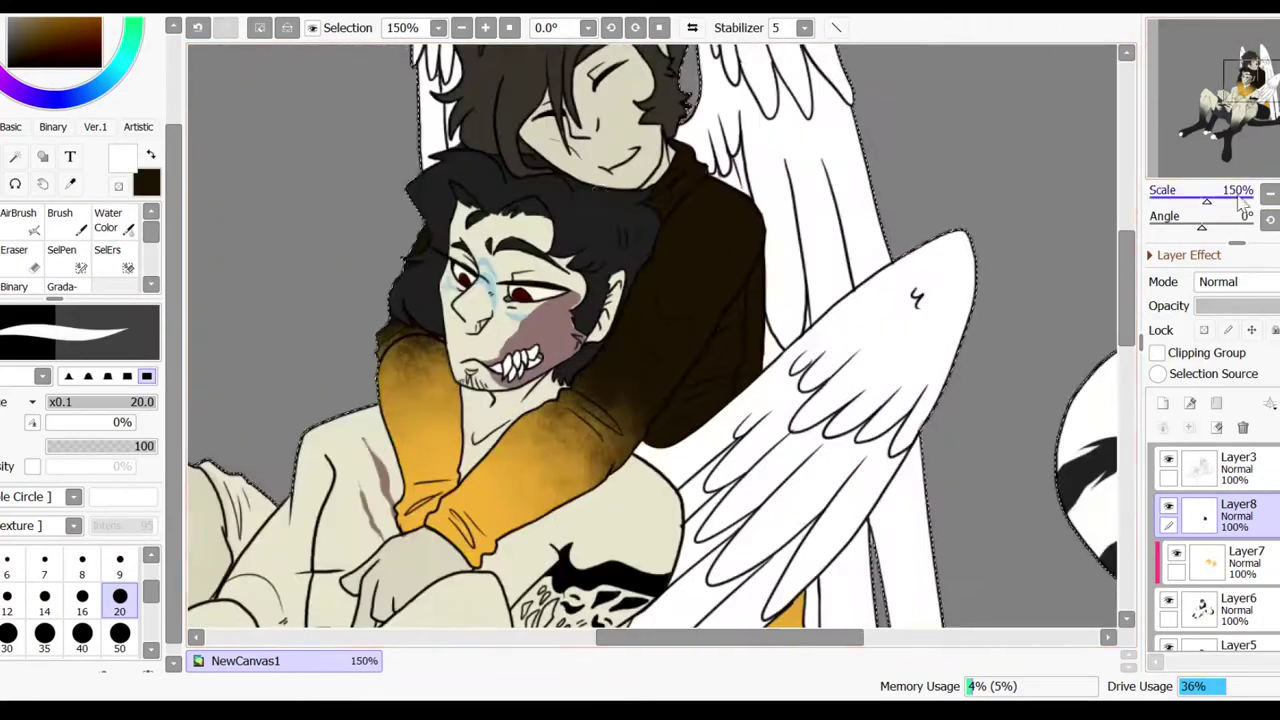
- Dot greyish-brown freckles across the winged character's cheeks and nose
{"action": "left_click", "coordinate": [622, 128], "text": "alt"}
{"action": "left_click_drag", "start_coordinate": [618, 160], "coordinate": [646, 395]}
{"action": "left_click", "coordinate": [612, 343], "text": "alt"}
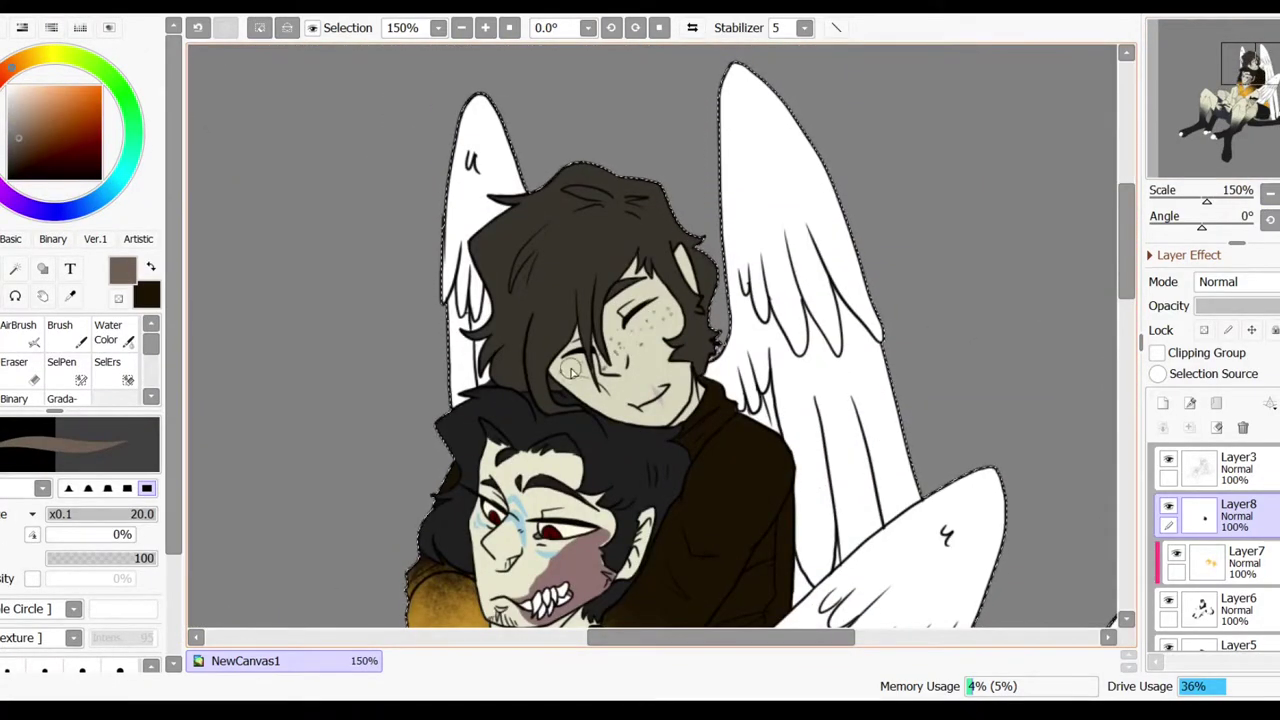
- Add a layer below the line art, fill the selected figures with dark navy and lower its opacity to 84%
{"action": "scroll", "coordinate": [583, 393], "scroll_direction": "down", "scroll_amount": 3}
{"action": "key", "text": "ctrl+shift+n"}
{"action": "left_click", "coordinate": [66, 212]}
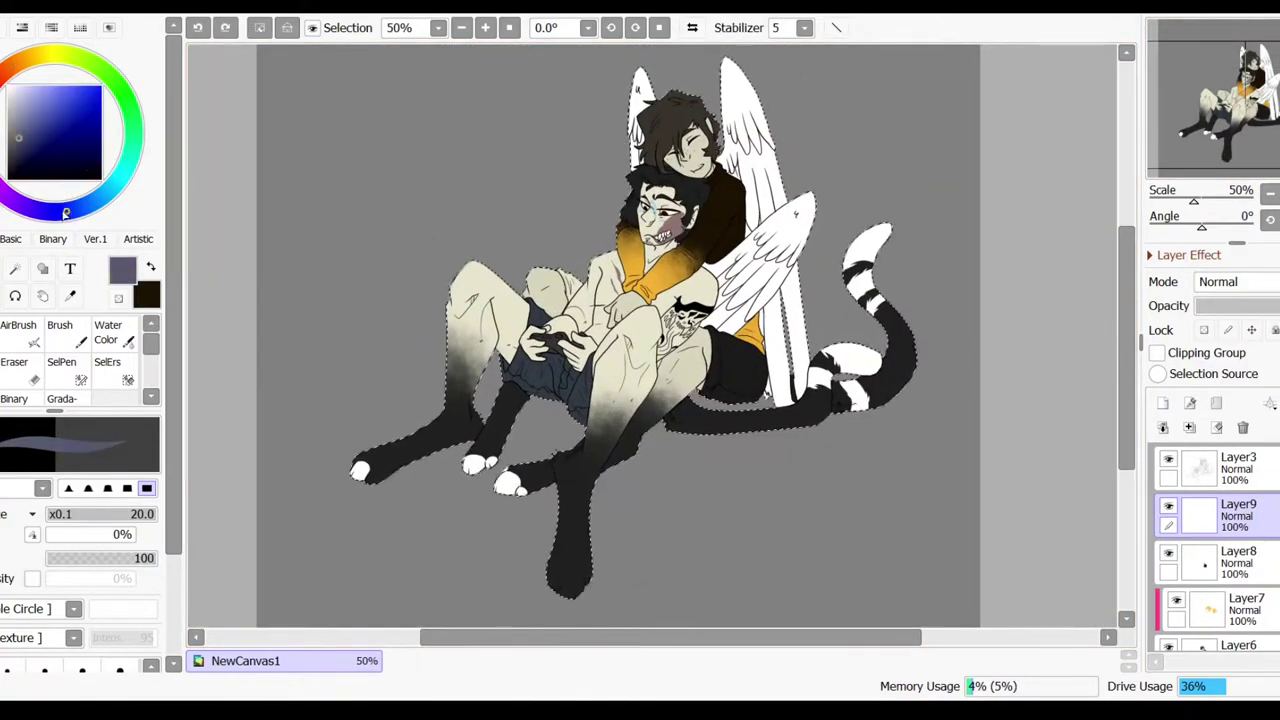
{"action": "left_click", "coordinate": [42, 268]}
{"action": "left_click", "coordinate": [600, 400]}
- Paint soft white light over the bearded man's front knee and upper shin with the Brush at sizes 30 and 15
{"action": "left_click", "coordinate": [60, 330]}
{"action": "scroll", "coordinate": [609, 349], "scroll_direction": "up", "scroll_amount": 4}
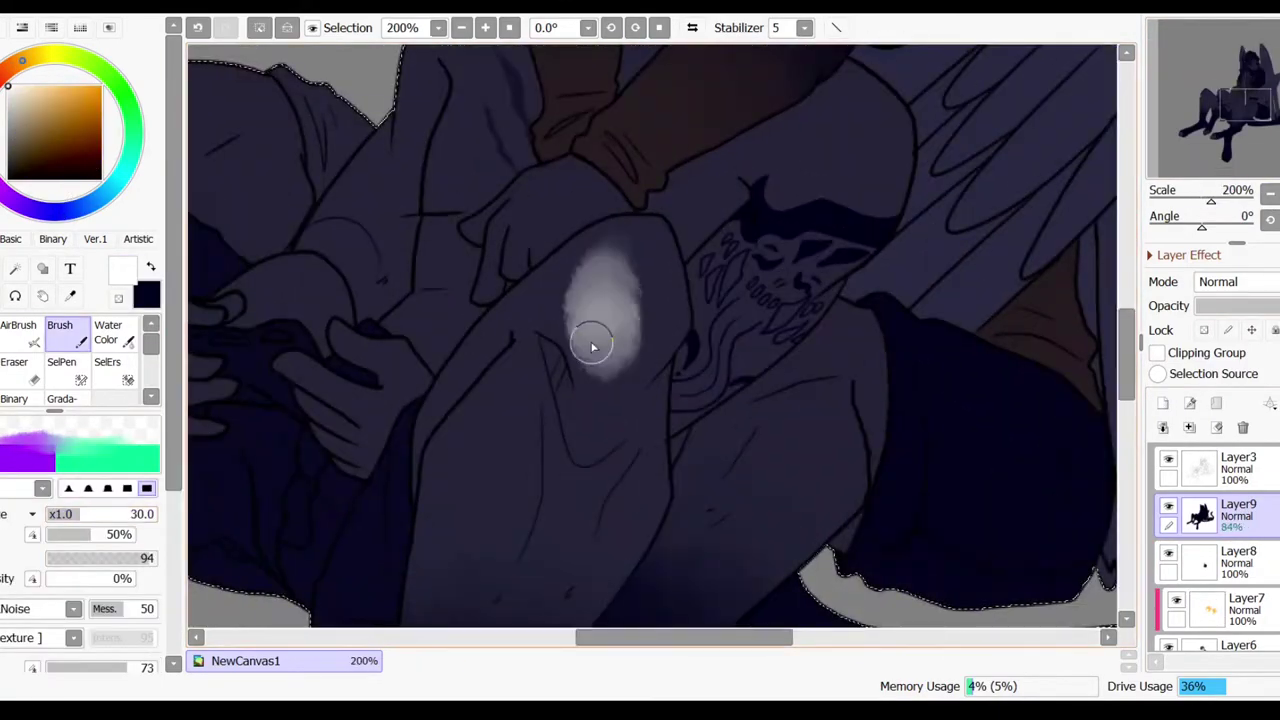
{"action": "mouse_move", "coordinate": [609, 349]}
{"action": "left_mouse_down"}
{"action": "mouse_move", "coordinate": [604, 305]}
{"action": "mouse_move", "coordinate": [658, 259]}
{"action": "left_mouse_up"}
{"action": "mouse_move", "coordinate": [433, 410]}
{"action": "left_mouse_down"}
{"action": "mouse_move", "coordinate": [564, 218]}
{"action": "mouse_move", "coordinate": [508, 438]}
{"action": "mouse_move", "coordinate": [606, 276]}
{"action": "mouse_move", "coordinate": [524, 324]}
{"action": "mouse_move", "coordinate": [598, 164]}
{"action": "mouse_move", "coordinate": [573, 274]}
{"action": "mouse_move", "coordinate": [607, 260]}
{"action": "mouse_move", "coordinate": [713, 312]}
{"action": "mouse_move", "coordinate": [696, 288]}
{"action": "mouse_move", "coordinate": [576, 305]}
{"action": "mouse_move", "coordinate": [657, 342]}
{"action": "mouse_move", "coordinate": [655, 322]}
{"action": "mouse_move", "coordinate": [643, 404]}
{"action": "mouse_move", "coordinate": [650, 319]}
{"action": "mouse_move", "coordinate": [724, 295]}
{"action": "mouse_move", "coordinate": [615, 490]}
{"action": "mouse_move", "coordinate": [524, 558]}
{"action": "mouse_move", "coordinate": [600, 120]}
{"action": "mouse_move", "coordinate": [670, 290]}
{"action": "left_mouse_up"}
{"action": "key", "text": "]"}
{"action": "key", "text": "]"}
{"action": "key", "text": "]"}
{"action": "key", "text": "["}
{"action": "key", "text": "["}
{"action": "key", "text": "["}
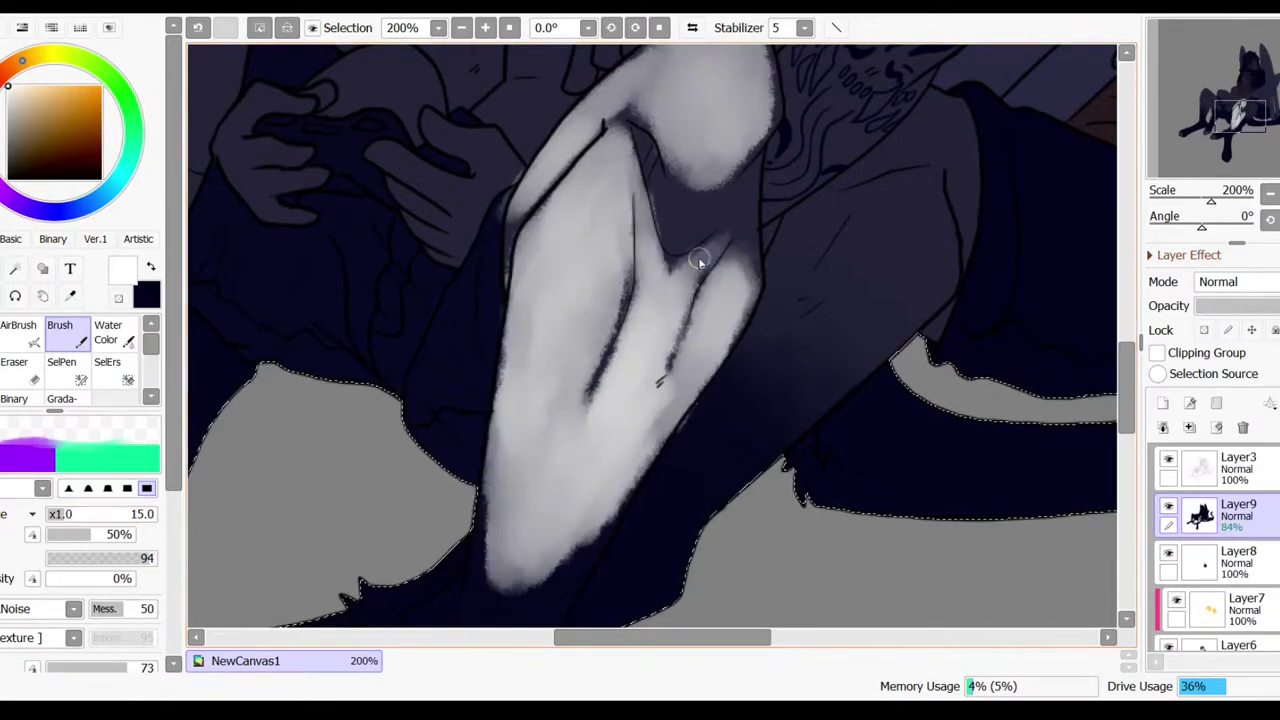
- Set the brush's minimum size to 59% and extend the light down the man's front shin around its muscle lines
{"action": "mouse_move", "coordinate": [484, 566]}
{"action": "left_mouse_down"}
{"action": "mouse_move", "coordinate": [754, 271]}
{"action": "mouse_move", "coordinate": [790, 440]}
{"action": "left_mouse_up"}
{"action": "left_click", "coordinate": [98, 534]}
{"action": "mouse_move", "coordinate": [640, 310]}
{"action": "left_mouse_down"}
{"action": "mouse_move", "coordinate": [682, 414]}
{"action": "mouse_move", "coordinate": [760, 336]}
{"action": "mouse_move", "coordinate": [657, 485]}
{"action": "mouse_move", "coordinate": [834, 249]}
{"action": "left_mouse_up"}
{"action": "scroll", "coordinate": [834, 249], "scroll_direction": "down", "scroll_amount": 1}
{"action": "left_click_drag", "start_coordinate": [650, 500], "coordinate": [680, 260]}
{"action": "mouse_move", "coordinate": [640, 220]}
{"action": "left_mouse_down"}
{"action": "mouse_move", "coordinate": [620, 349]}
{"action": "mouse_move", "coordinate": [675, 443]}
{"action": "mouse_move", "coordinate": [709, 300]}
{"action": "mouse_move", "coordinate": [643, 457]}
{"action": "mouse_move", "coordinate": [730, 200]}
{"action": "left_mouse_up"}
- Paint light between the creases of the man's shorts beside the front leg with brush size 9
{"action": "key", "text": "["}
{"action": "key", "text": "["}
{"action": "key", "text": "["}
{"action": "scroll", "coordinate": [730, 200], "scroll_direction": "up", "scroll_amount": 2}
{"action": "mouse_move", "coordinate": [747, 305]}
{"action": "left_mouse_down"}
{"action": "mouse_move", "coordinate": [640, 358]}
{"action": "mouse_move", "coordinate": [665, 385]}
{"action": "left_mouse_up"}
{"action": "scroll", "coordinate": [665, 385], "scroll_direction": "down", "scroll_amount": 2}
{"action": "scroll", "coordinate": [665, 340], "scroll_direction": "up", "scroll_amount": 1}
{"action": "key", "text": "["}
{"action": "key", "text": "["}
{"action": "mouse_move", "coordinate": [715, 295]}
{"action": "left_mouse_down"}
{"action": "mouse_move", "coordinate": [709, 249]}
{"action": "mouse_move", "coordinate": [637, 419]}
{"action": "mouse_move", "coordinate": [643, 483]}
{"action": "left_mouse_up"}
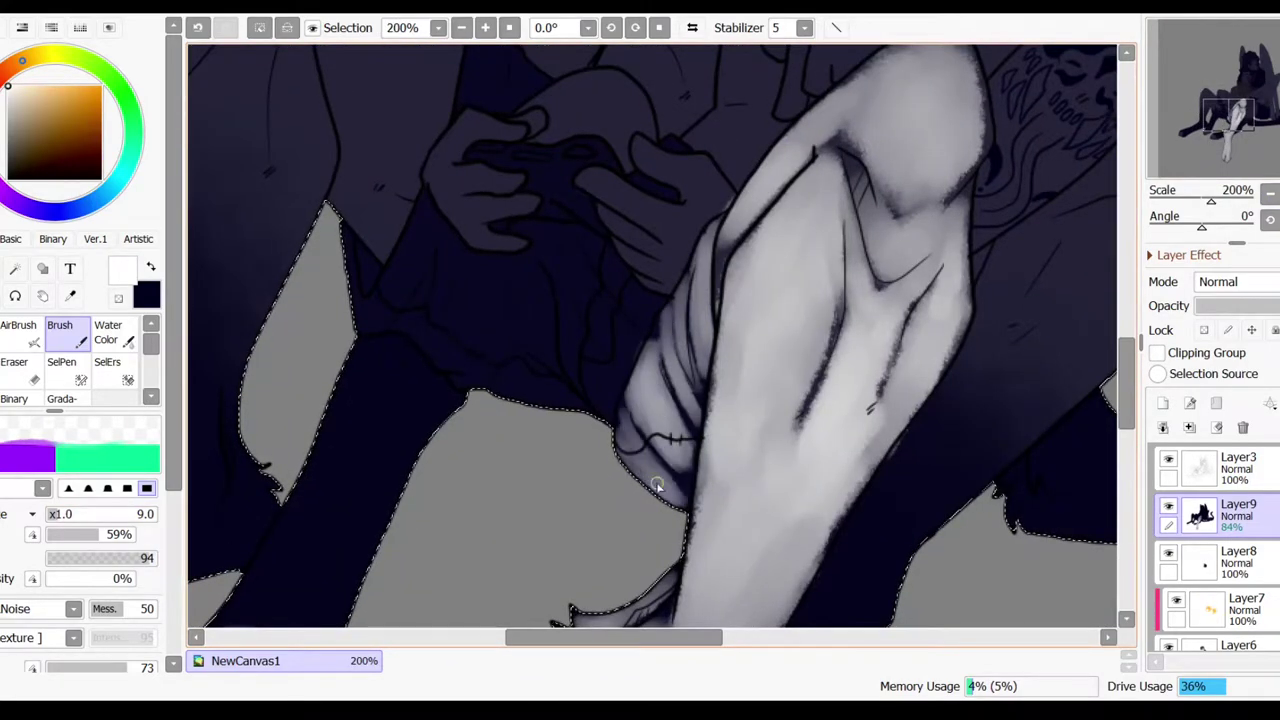
- Lower the shading layer's opacity to 75% and paint light between the remaining folds of the man's shorts with brush sizes 9 to 11
{"action": "scroll", "coordinate": [550, 270], "scroll_direction": "up", "scroll_amount": 1}
{"action": "mouse_move", "coordinate": [571, 291]}
{"action": "left_mouse_down"}
{"action": "mouse_move", "coordinate": [648, 320]}
{"action": "mouse_move", "coordinate": [630, 300]}
{"action": "left_mouse_up"}
{"action": "left_click_drag", "start_coordinate": [522, 340], "coordinate": [522, 290]}
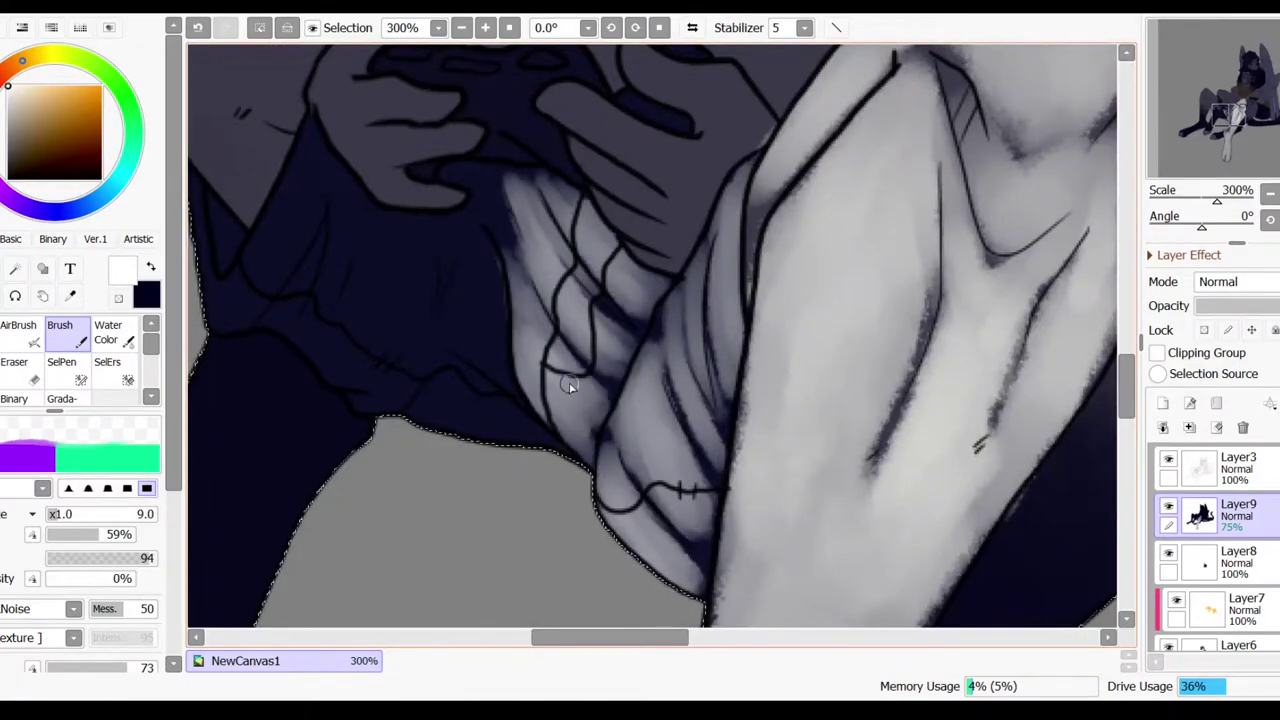
{"action": "left_click", "coordinate": [65, 514]}
{"action": "left_click_drag", "start_coordinate": [458, 345], "coordinate": [477, 251]}
{"action": "left_click_drag", "start_coordinate": [480, 410], "coordinate": [670, 525]}
{"action": "key", "text": "["}
{"action": "mouse_move", "coordinate": [540, 480]}
{"action": "left_mouse_down"}
{"action": "mouse_move", "coordinate": [591, 397]}
{"action": "mouse_move", "coordinate": [530, 486]}
{"action": "mouse_move", "coordinate": [643, 337]}
{"action": "mouse_move", "coordinate": [623, 349]}
{"action": "mouse_move", "coordinate": [600, 425]}
{"action": "left_mouse_up"}
{"action": "key", "text": "["}
{"action": "mouse_move", "coordinate": [477, 400]}
{"action": "left_mouse_down"}
{"action": "mouse_move", "coordinate": [487, 275]}
{"action": "mouse_move", "coordinate": [429, 380]}
{"action": "mouse_move", "coordinate": [393, 328]}
{"action": "left_mouse_up"}
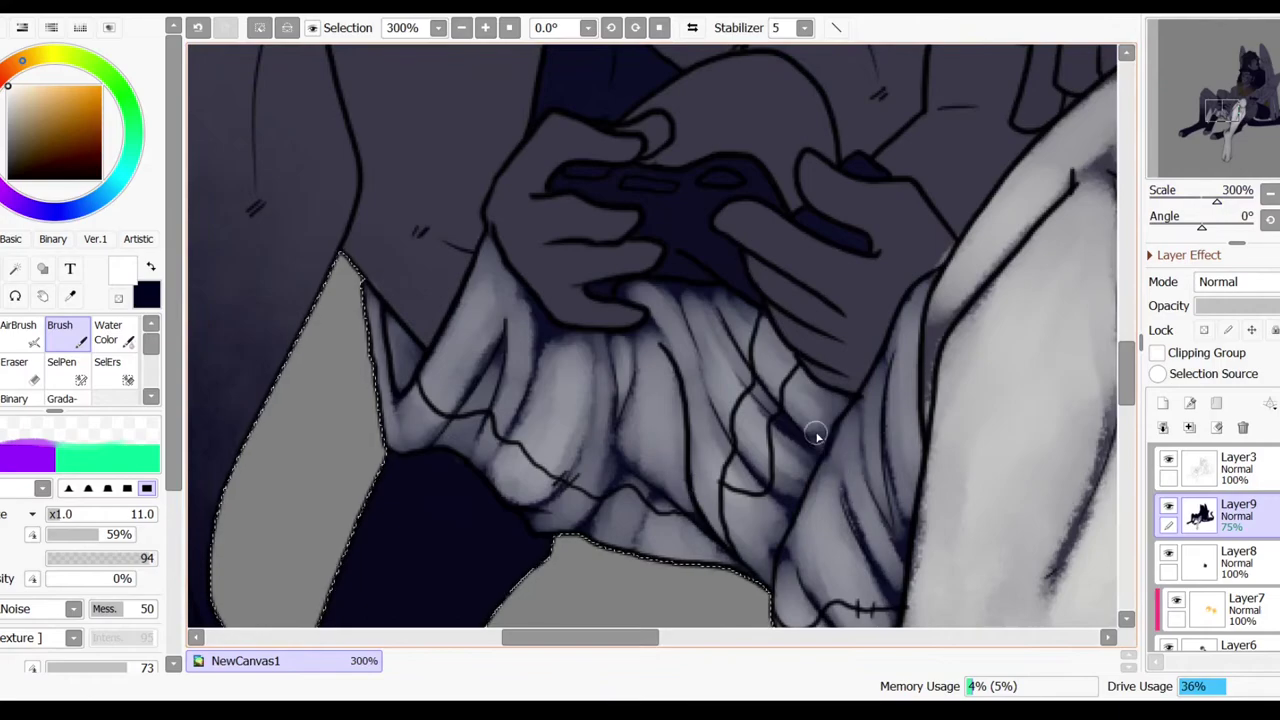
- Paint broad light over the knee and thigh of the man's other raised leg with a larger brush
{"action": "key", "text": "ctrl+minus"}
{"action": "key", "text": "]"}
{"action": "key", "text": "]"}
{"action": "key", "text": "]"}
{"action": "key", "text": "]"}
{"action": "key", "text": "]"}
{"action": "key", "text": "]"}
{"action": "mouse_move", "coordinate": [515, 235]}
{"action": "left_mouse_down"}
{"action": "mouse_move", "coordinate": [611, 334]}
{"action": "mouse_move", "coordinate": [600, 286]}
{"action": "mouse_move", "coordinate": [568, 296]}
{"action": "mouse_move", "coordinate": [500, 508]}
{"action": "mouse_move", "coordinate": [530, 300]}
{"action": "mouse_move", "coordinate": [505, 280]}
{"action": "mouse_move", "coordinate": [565, 412]}
{"action": "mouse_move", "coordinate": [512, 538]}
{"action": "mouse_move", "coordinate": [570, 450]}
{"action": "left_mouse_up"}
- Extend the light over that leg's shin, foot and toes with brush size 30
{"action": "key", "text": "["}
{"action": "key", "text": "["}
{"action": "key", "text": "["}
{"action": "key", "text": "["}
{"action": "key", "text": "]"}
{"action": "key", "text": "]"}
{"action": "mouse_move", "coordinate": [420, 520]}
{"action": "left_mouse_down"}
{"action": "mouse_move", "coordinate": [457, 540]}
{"action": "mouse_move", "coordinate": [533, 460]}
{"action": "left_mouse_up"}
{"action": "mouse_move", "coordinate": [455, 500]}
{"action": "left_mouse_down"}
{"action": "mouse_move", "coordinate": [585, 460]}
{"action": "mouse_move", "coordinate": [650, 380]}
{"action": "mouse_move", "coordinate": [720, 250]}
{"action": "left_mouse_up"}
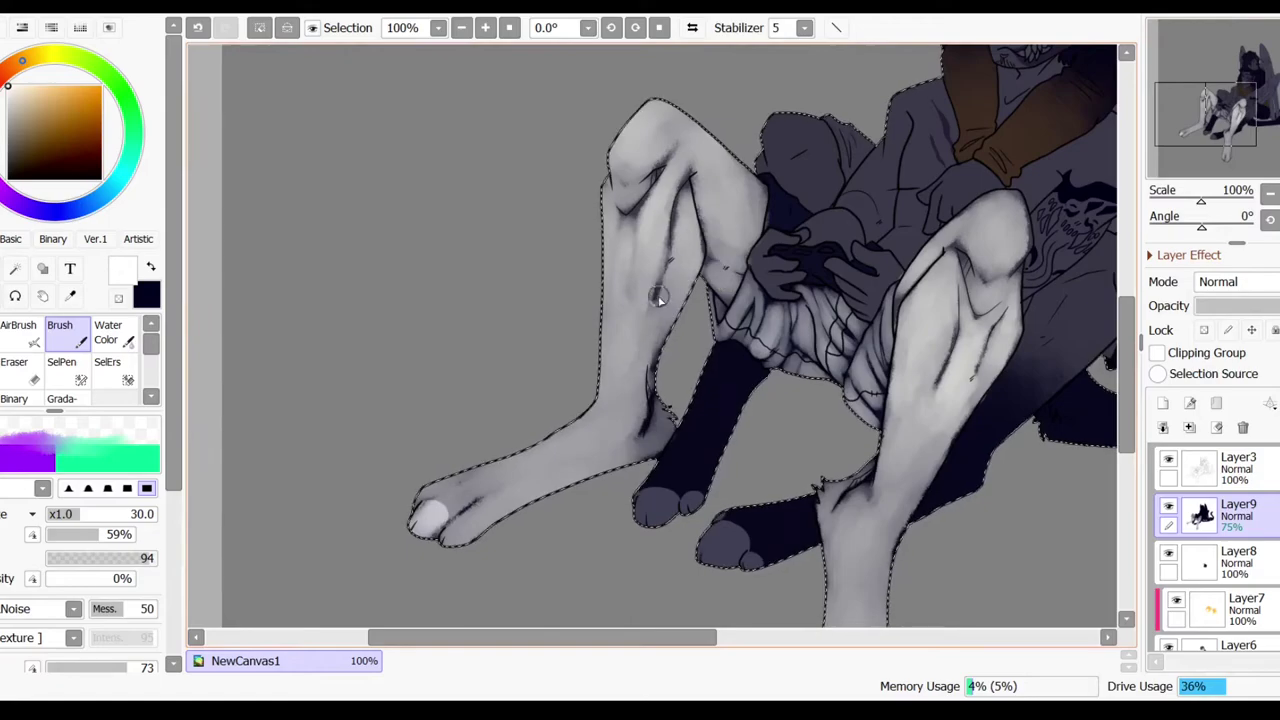
- Paint light over the knee behind the man's legs and the shorts folds beside it with brush size 18
{"action": "scroll", "coordinate": [529, 318], "scroll_direction": "up", "scroll_amount": 4}
{"action": "key", "text": "["}
{"action": "key", "text": "["}
{"action": "key", "text": "["}
{"action": "key", "text": "["}
{"action": "key", "text": "["}
{"action": "left_click_drag", "start_coordinate": [529, 318], "coordinate": [651, 336]}
{"action": "left_click", "coordinate": [58, 517]}
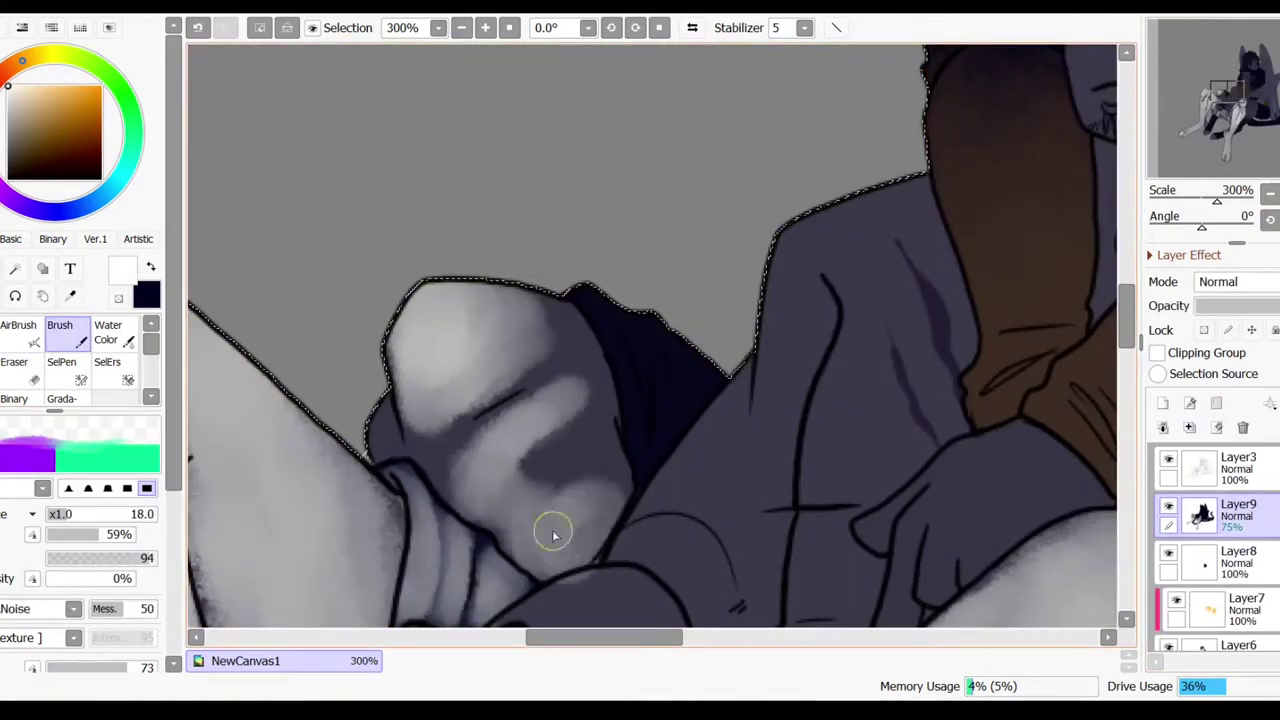
{"action": "mouse_move", "coordinate": [554, 535]}
{"action": "left_mouse_down"}
{"action": "mouse_move", "coordinate": [474, 463]}
{"action": "mouse_move", "coordinate": [375, 413]}
{"action": "left_mouse_up"}
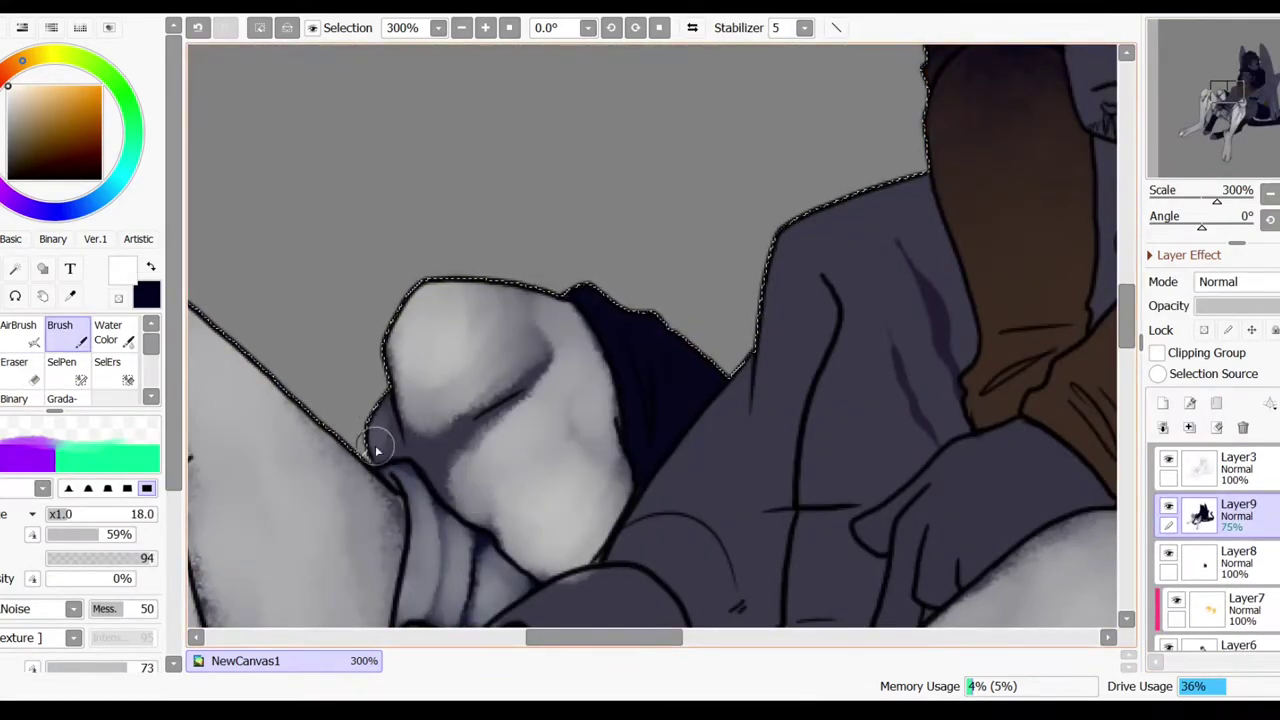
{"action": "mouse_move", "coordinate": [636, 325]}
{"action": "left_mouse_down"}
{"action": "mouse_move", "coordinate": [707, 311]}
{"action": "mouse_move", "coordinate": [703, 264]}
{"action": "mouse_move", "coordinate": [725, 261]}
{"action": "mouse_move", "coordinate": [578, 199]}
{"action": "mouse_move", "coordinate": [645, 207]}
{"action": "mouse_move", "coordinate": [565, 368]}
{"action": "left_mouse_up"}
- Paint light over the man's shoulder, torso and forearm with brush size 21
{"action": "scroll", "coordinate": [648, 286], "scroll_direction": "down", "scroll_amount": 2}
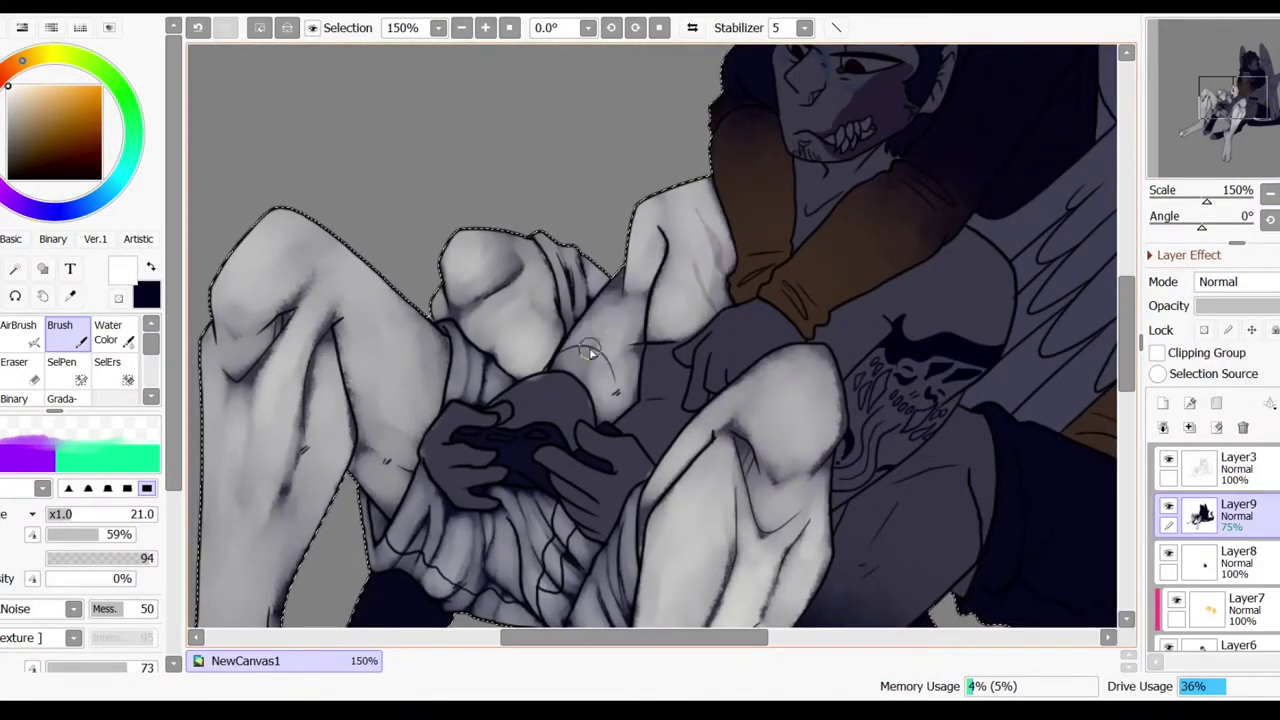
{"action": "scroll", "coordinate": [552, 369], "scroll_direction": "up", "scroll_amount": 1}
{"action": "mouse_move", "coordinate": [571, 260]}
{"action": "left_mouse_down"}
{"action": "mouse_move", "coordinate": [483, 408]}
{"action": "mouse_move", "coordinate": [551, 406]}
{"action": "mouse_move", "coordinate": [566, 433]}
{"action": "left_mouse_up"}
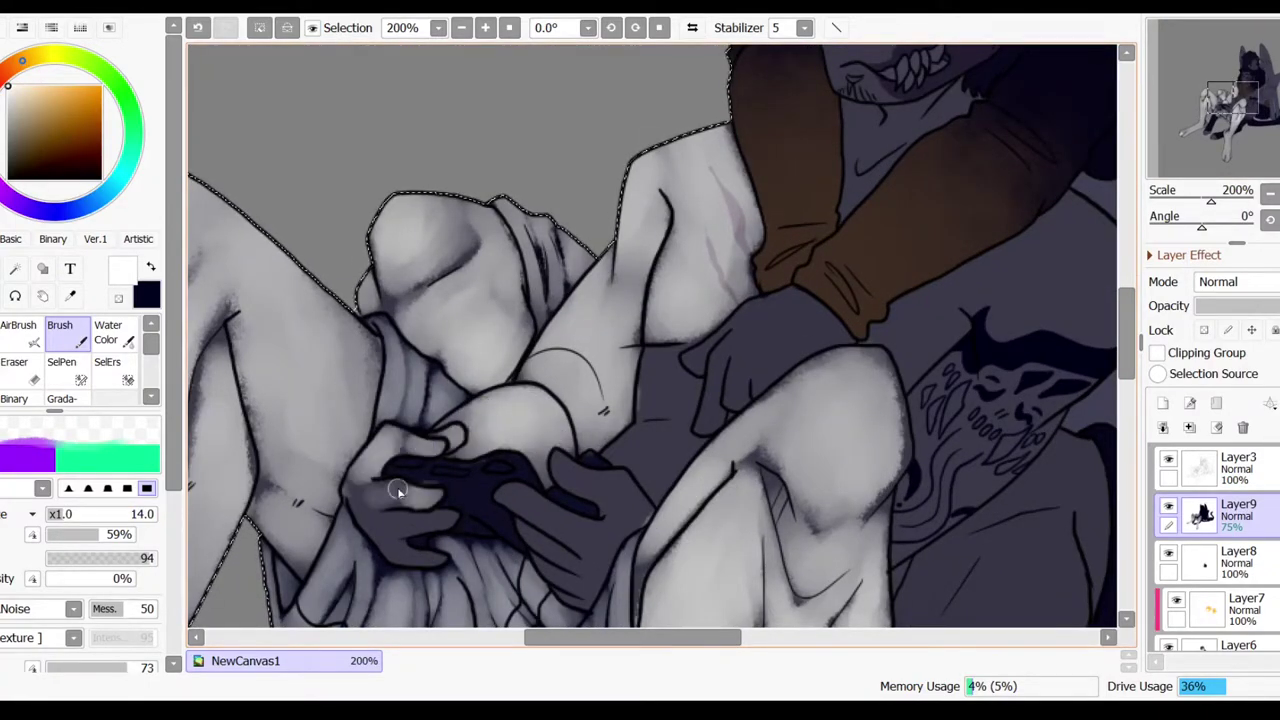
- Paint light over the man's hands and belly with brush sizes 14 and 13
{"action": "mouse_move", "coordinate": [370, 497]}
{"action": "left_mouse_down"}
{"action": "mouse_move", "coordinate": [440, 522]}
{"action": "mouse_move", "coordinate": [400, 561]}
{"action": "left_mouse_up"}
{"action": "mouse_move", "coordinate": [565, 478]}
{"action": "left_mouse_down"}
{"action": "mouse_move", "coordinate": [586, 528]}
{"action": "mouse_move", "coordinate": [514, 294]}
{"action": "mouse_move", "coordinate": [534, 459]}
{"action": "left_mouse_up"}
{"action": "key", "text": "bracketright"}
{"action": "mouse_move", "coordinate": [720, 310]}
{"action": "left_mouse_down"}
{"action": "mouse_move", "coordinate": [660, 354]}
{"action": "mouse_move", "coordinate": [726, 429]}
{"action": "mouse_move", "coordinate": [690, 440]}
{"action": "left_mouse_up"}
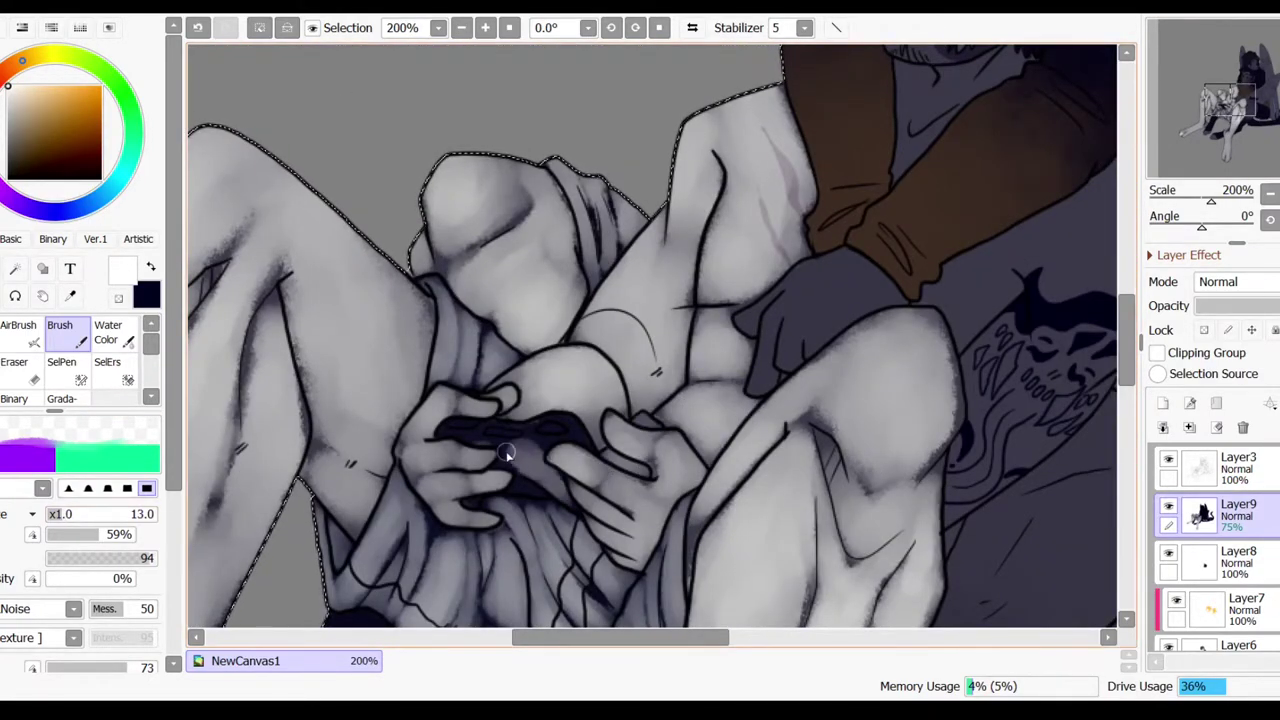
- Paint light over the game controller and the two rear feet with their toes, using brush sizes 13 to 21
{"action": "left_click_drag", "start_coordinate": [493, 371], "coordinate": [243, 451]}
{"action": "key", "text": "bracketright"}
{"action": "key", "text": "bracketright"}
{"action": "mouse_move", "coordinate": [571, 429]}
{"action": "left_mouse_down"}
{"action": "mouse_move", "coordinate": [686, 403]}
{"action": "mouse_move", "coordinate": [773, 247]}
{"action": "mouse_move", "coordinate": [786, 251]}
{"action": "mouse_move", "coordinate": [580, 357]}
{"action": "mouse_move", "coordinate": [641, 345]}
{"action": "mouse_move", "coordinate": [610, 520]}
{"action": "mouse_move", "coordinate": [650, 500]}
{"action": "mouse_move", "coordinate": [820, 100]}
{"action": "left_mouse_up"}
{"action": "mouse_move", "coordinate": [786, 437]}
{"action": "left_mouse_down"}
{"action": "mouse_move", "coordinate": [662, 484]}
{"action": "mouse_move", "coordinate": [601, 423]}
{"action": "mouse_move", "coordinate": [660, 433]}
{"action": "mouse_move", "coordinate": [775, 384]}
{"action": "mouse_move", "coordinate": [591, 453]}
{"action": "mouse_move", "coordinate": [593, 420]}
{"action": "mouse_move", "coordinate": [739, 426]}
{"action": "mouse_move", "coordinate": [725, 364]}
{"action": "mouse_move", "coordinate": [758, 385]}
{"action": "mouse_move", "coordinate": [618, 451]}
{"action": "mouse_move", "coordinate": [540, 362]}
{"action": "mouse_move", "coordinate": [624, 194]}
{"action": "mouse_move", "coordinate": [450, 416]}
{"action": "mouse_move", "coordinate": [497, 354]}
{"action": "mouse_move", "coordinate": [486, 311]}
{"action": "mouse_move", "coordinate": [558, 195]}
{"action": "mouse_move", "coordinate": [695, 231]}
{"action": "mouse_move", "coordinate": [686, 369]}
{"action": "mouse_move", "coordinate": [681, 234]}
{"action": "mouse_move", "coordinate": [739, 236]}
{"action": "mouse_move", "coordinate": [672, 252]}
{"action": "mouse_move", "coordinate": [650, 497]}
{"action": "mouse_move", "coordinate": [708, 341]}
{"action": "mouse_move", "coordinate": [600, 457]}
{"action": "left_mouse_up"}
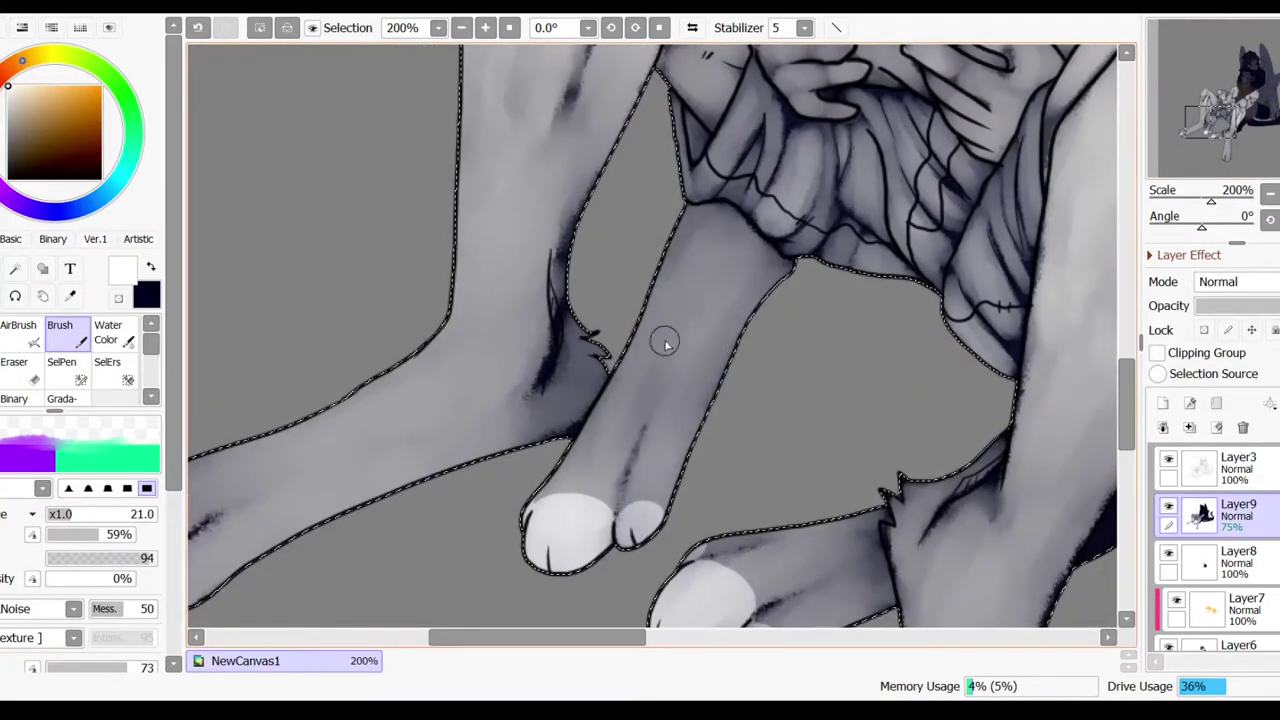
- Paint light over the rear thigh and between the folds of the winged character's dark shorts with brush size 16
{"action": "left_click_drag", "start_coordinate": [831, 314], "coordinate": [898, 280]}
{"action": "mouse_move", "coordinate": [903, 220]}
{"action": "left_mouse_down"}
{"action": "mouse_move", "coordinate": [628, 470]}
{"action": "mouse_move", "coordinate": [646, 417]}
{"action": "mouse_move", "coordinate": [889, 80]}
{"action": "mouse_move", "coordinate": [889, 140]}
{"action": "mouse_move", "coordinate": [849, 102]}
{"action": "left_mouse_up"}
{"action": "mouse_move", "coordinate": [690, 110]}
{"action": "left_mouse_down"}
{"action": "mouse_move", "coordinate": [703, 234]}
{"action": "mouse_move", "coordinate": [709, 177]}
{"action": "mouse_move", "coordinate": [708, 376]}
{"action": "mouse_move", "coordinate": [783, 414]}
{"action": "mouse_move", "coordinate": [809, 294]}
{"action": "mouse_move", "coordinate": [743, 266]}
{"action": "mouse_move", "coordinate": [808, 215]}
{"action": "mouse_move", "coordinate": [854, 363]}
{"action": "mouse_move", "coordinate": [899, 292]}
{"action": "left_mouse_up"}
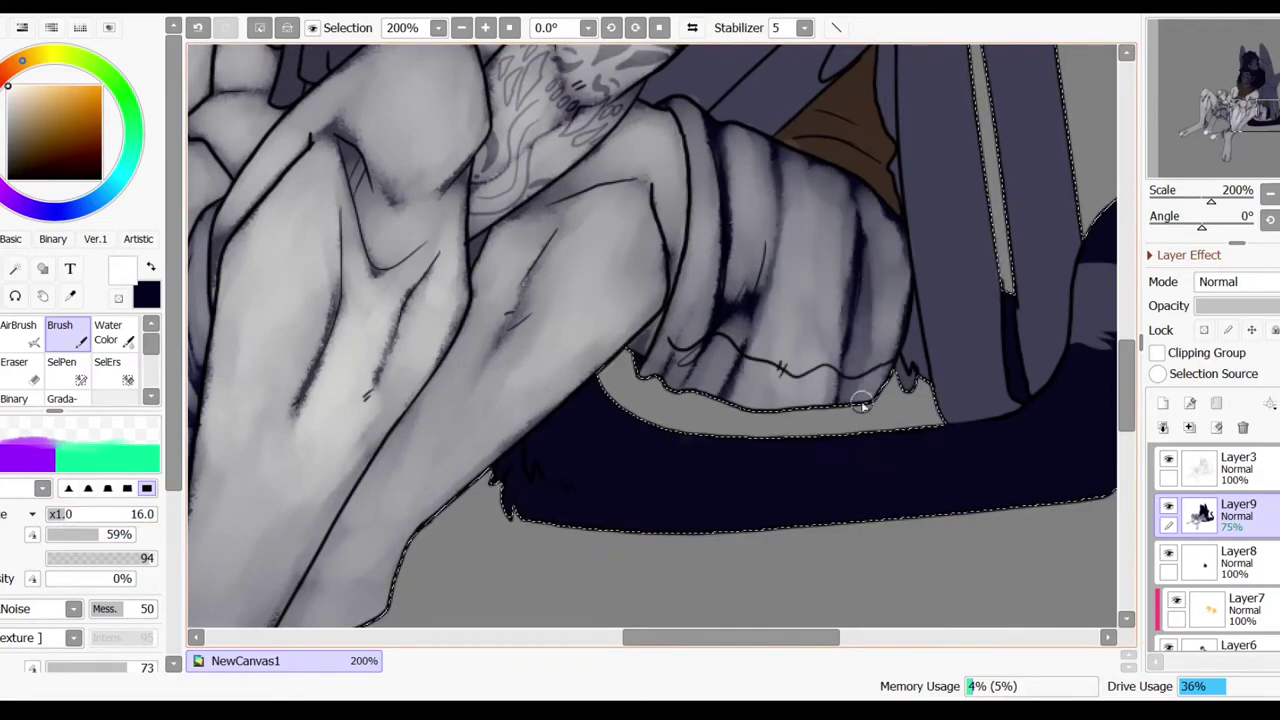
- Paint light over the winged character's orange shirt hem, front forearm sleeve and clasping hand with brush sizes 18 and 13
{"action": "scroll", "coordinate": [1247, 197], "scroll_direction": "down", "scroll_amount": 1}
{"action": "scroll", "coordinate": [1223, 69], "scroll_direction": "up", "scroll_amount": 1}
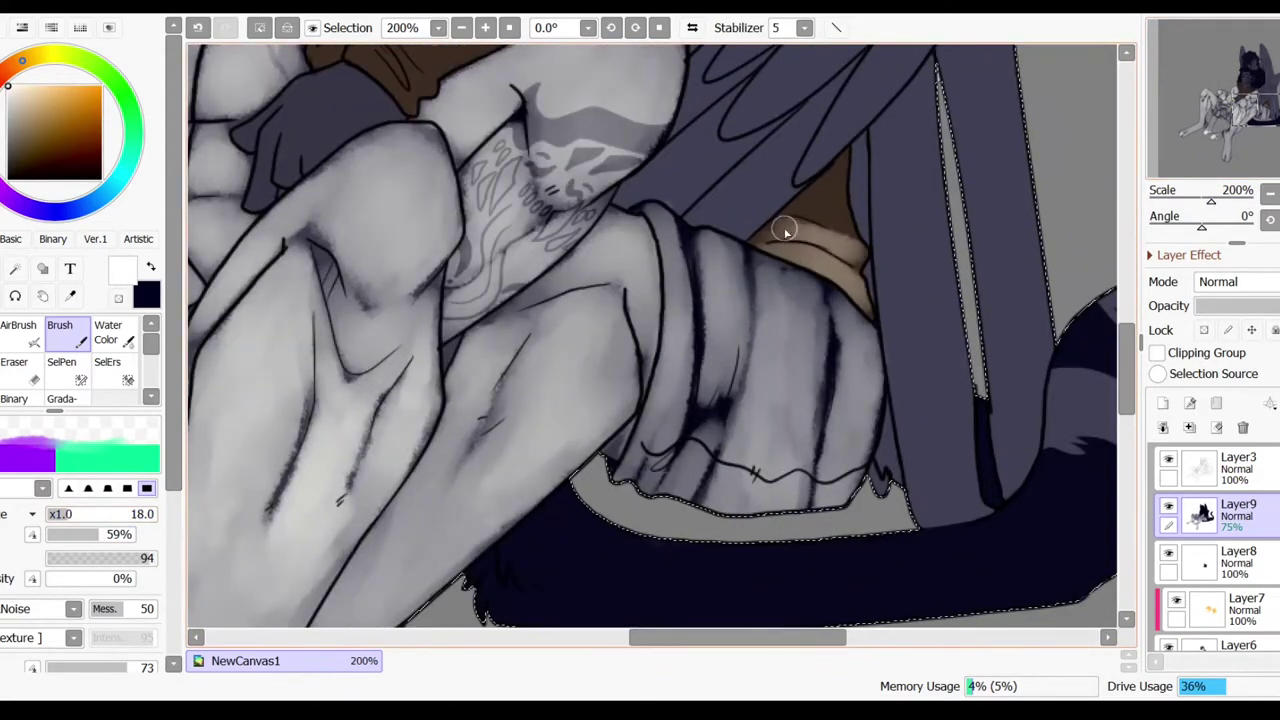
{"action": "left_click", "coordinate": [1234, 104]}
{"action": "left_click", "coordinate": [1234, 104]}
{"action": "mouse_move", "coordinate": [700, 320]}
{"action": "left_mouse_down"}
{"action": "mouse_move", "coordinate": [803, 263]}
{"action": "mouse_move", "coordinate": [789, 229]}
{"action": "mouse_move", "coordinate": [778, 254]}
{"action": "left_mouse_up"}
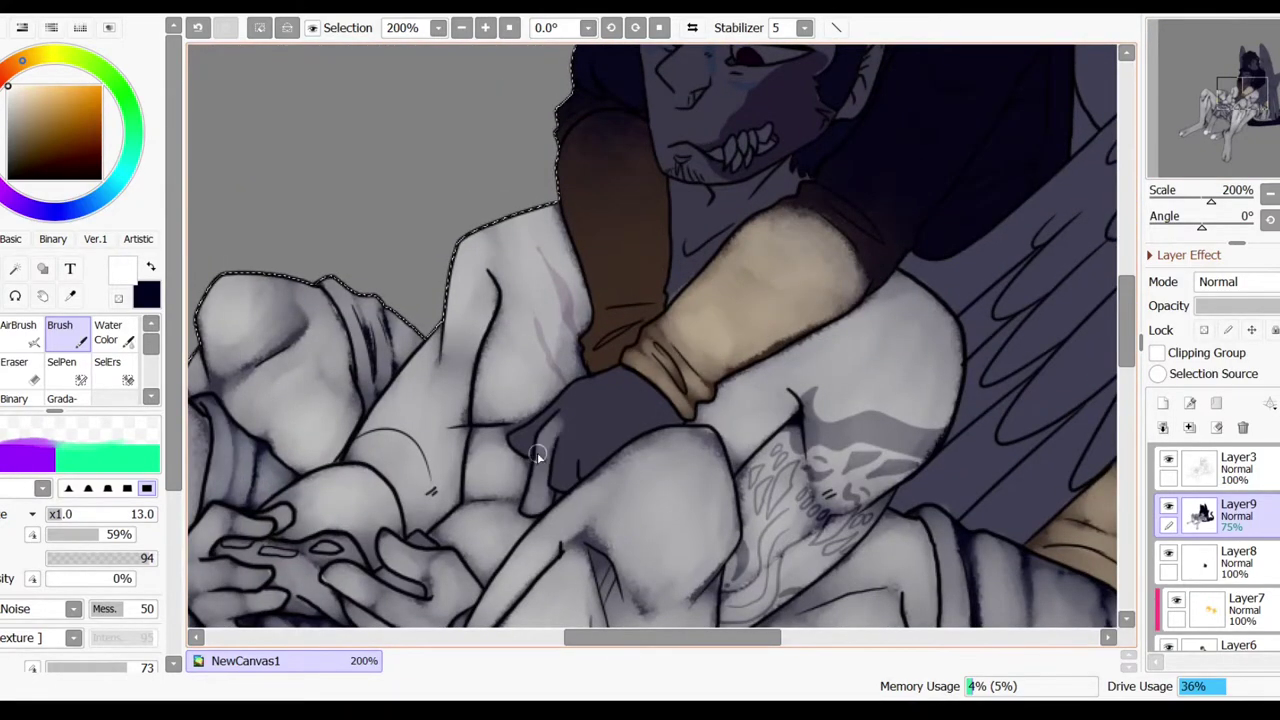
{"action": "left_click_drag", "start_coordinate": [568, 416], "coordinate": [408, 626]}
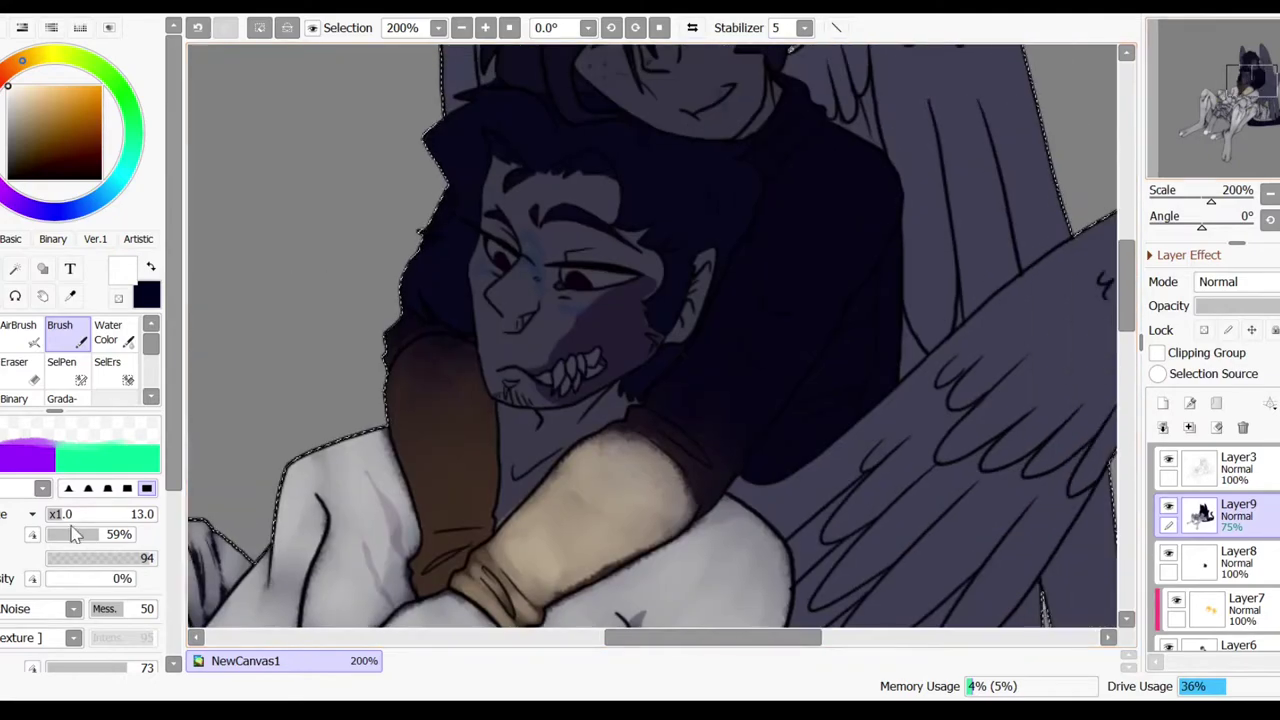
- Lower the shading layer's opacity to 57% and paint light over the winged character's dark upper sleeve with brush size 10
{"action": "mouse_move", "coordinate": [770, 290]}
{"action": "left_mouse_down"}
{"action": "mouse_move", "coordinate": [829, 194]}
{"action": "mouse_move", "coordinate": [814, 283]}
{"action": "mouse_move", "coordinate": [680, 394]}
{"action": "mouse_move", "coordinate": [710, 430]}
{"action": "left_mouse_up"}
{"action": "left_click_drag", "start_coordinate": [1273, 313], "coordinate": [1238, 306]}
{"action": "key", "text": "bracketleft"}
{"action": "key", "text": "bracketleft"}
{"action": "key", "text": "bracketleft"}
{"action": "left_click_drag", "start_coordinate": [785, 270], "coordinate": [728, 441]}
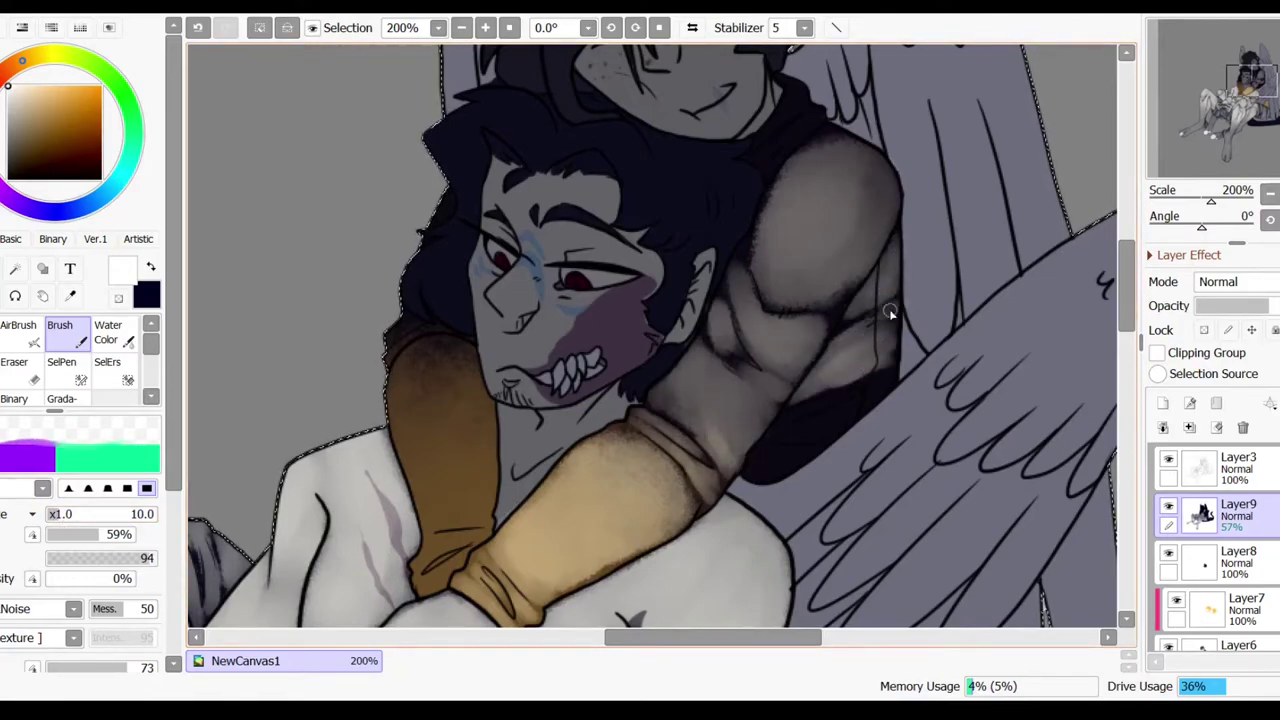
{"action": "left_click_drag", "start_coordinate": [900, 307], "coordinate": [830, 421]}
- Paint light over the winged character's collar and the other orange sleeve with brush sizes 10 and 9
{"action": "scroll", "coordinate": [884, 376], "scroll_direction": "up", "scroll_amount": 4}
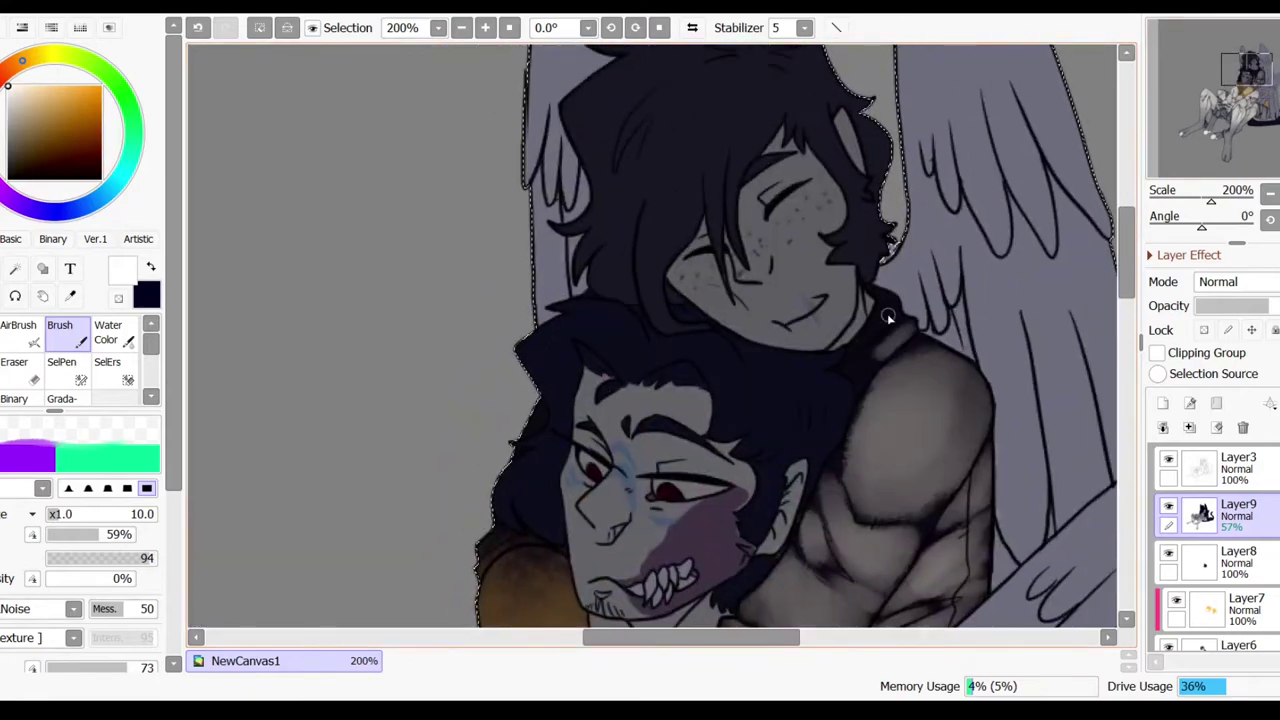
{"action": "scroll", "coordinate": [893, 312], "scroll_direction": "down", "scroll_amount": 5}
{"action": "key", "text": "bracketleft"}
{"action": "mouse_move", "coordinate": [520, 460]}
{"action": "left_mouse_down"}
{"action": "mouse_move", "coordinate": [563, 329]}
{"action": "mouse_move", "coordinate": [563, 486]}
{"action": "mouse_move", "coordinate": [530, 420]}
{"action": "left_mouse_up"}
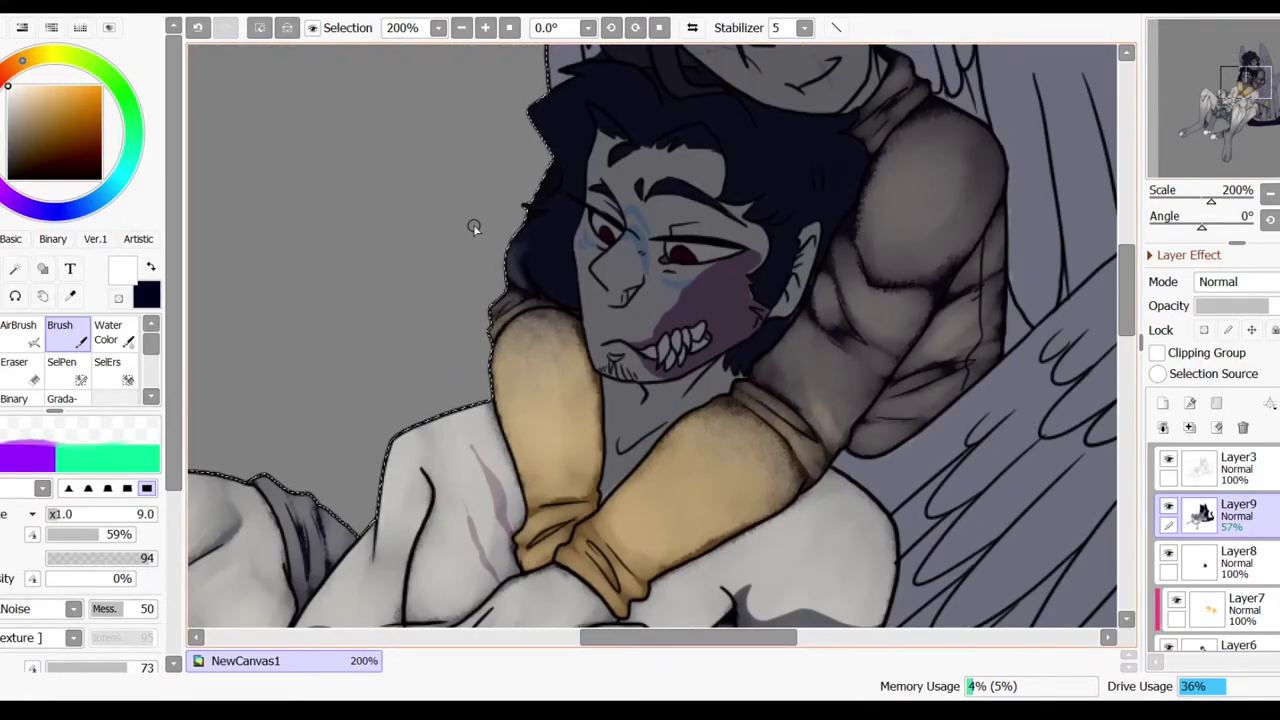
- Paint light over the bearded man's forehead, cheeks, nose, ear and scarred jaw, refining with brush size 7
{"action": "scroll", "coordinate": [500, 380], "scroll_direction": "up", "scroll_amount": 6}
{"action": "key", "text": "bracketright"}
{"action": "key", "text": "bracketright"}
{"action": "scroll", "coordinate": [611, 536], "scroll_direction": "down", "scroll_amount": 3}
{"action": "mouse_move", "coordinate": [640, 425]}
{"action": "left_mouse_down"}
{"action": "mouse_move", "coordinate": [528, 444]}
{"action": "mouse_move", "coordinate": [532, 469]}
{"action": "mouse_move", "coordinate": [476, 468]}
{"action": "mouse_move", "coordinate": [507, 529]}
{"action": "mouse_move", "coordinate": [597, 489]}
{"action": "mouse_move", "coordinate": [526, 509]}
{"action": "mouse_move", "coordinate": [642, 525]}
{"action": "mouse_move", "coordinate": [496, 565]}
{"action": "mouse_move", "coordinate": [626, 545]}
{"action": "mouse_move", "coordinate": [508, 558]}
{"action": "left_mouse_up"}
{"action": "mouse_move", "coordinate": [513, 395]}
{"action": "left_mouse_down"}
{"action": "mouse_move", "coordinate": [600, 405]}
{"action": "mouse_move", "coordinate": [500, 440]}
{"action": "mouse_move", "coordinate": [638, 450]}
{"action": "left_mouse_up"}
{"action": "key", "text": "bracketleft"}
{"action": "key", "text": "bracketleft"}
{"action": "key", "text": "bracketleft"}
{"action": "key", "text": "bracketleft"}
{"action": "key", "text": "ctrl+plus"}
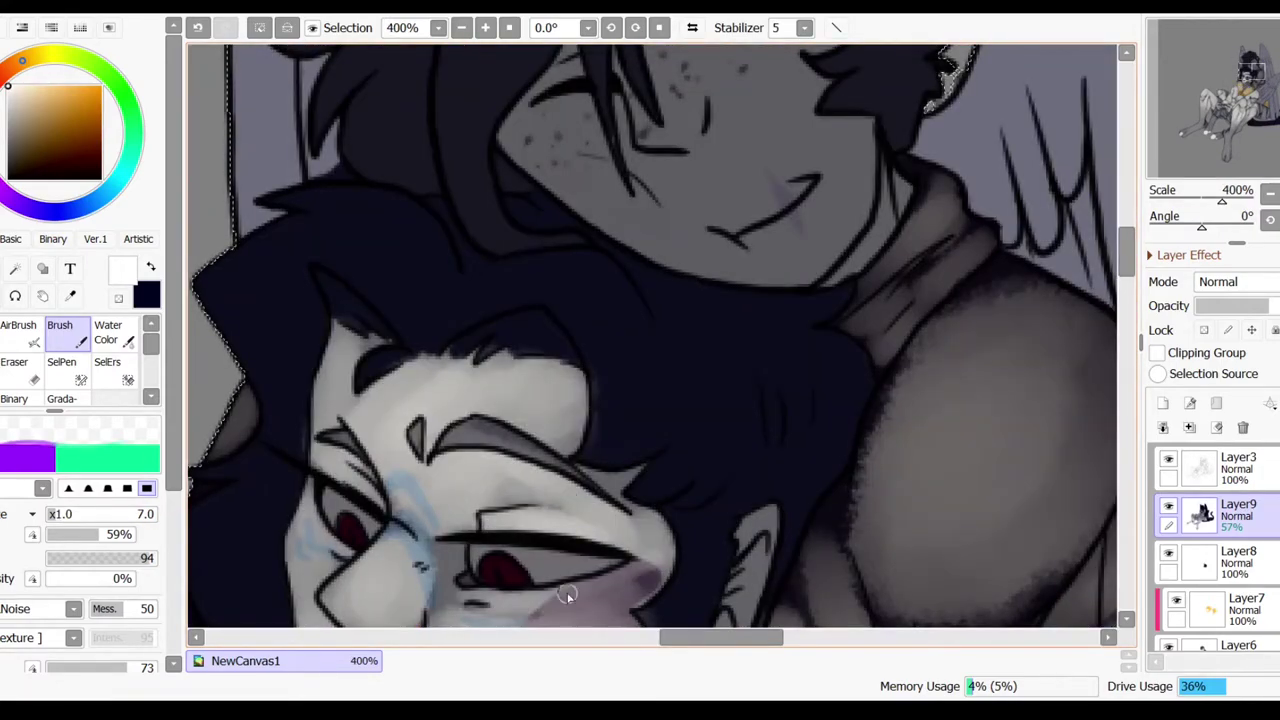
{"action": "scroll", "coordinate": [647, 581], "scroll_direction": "down", "scroll_amount": 3}
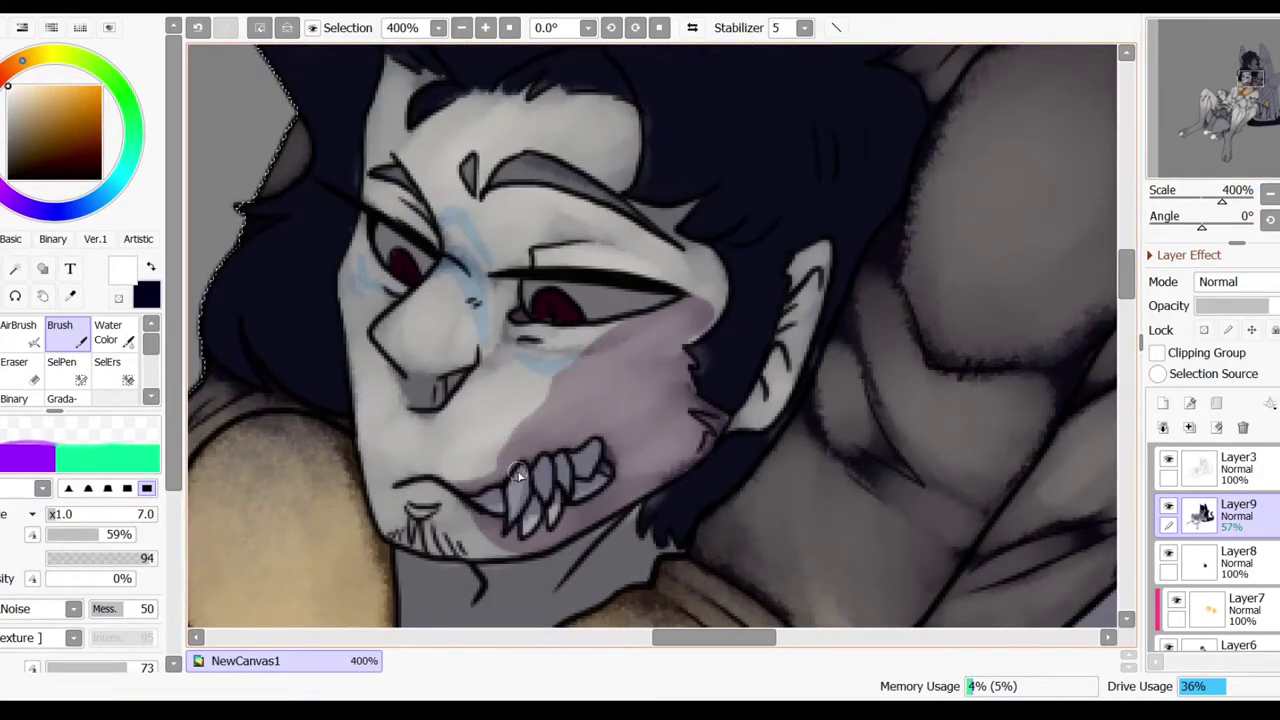
- Brighten the bearded man's eyes with solid white using a hard size 20 brush
{"action": "key", "text": "n"}
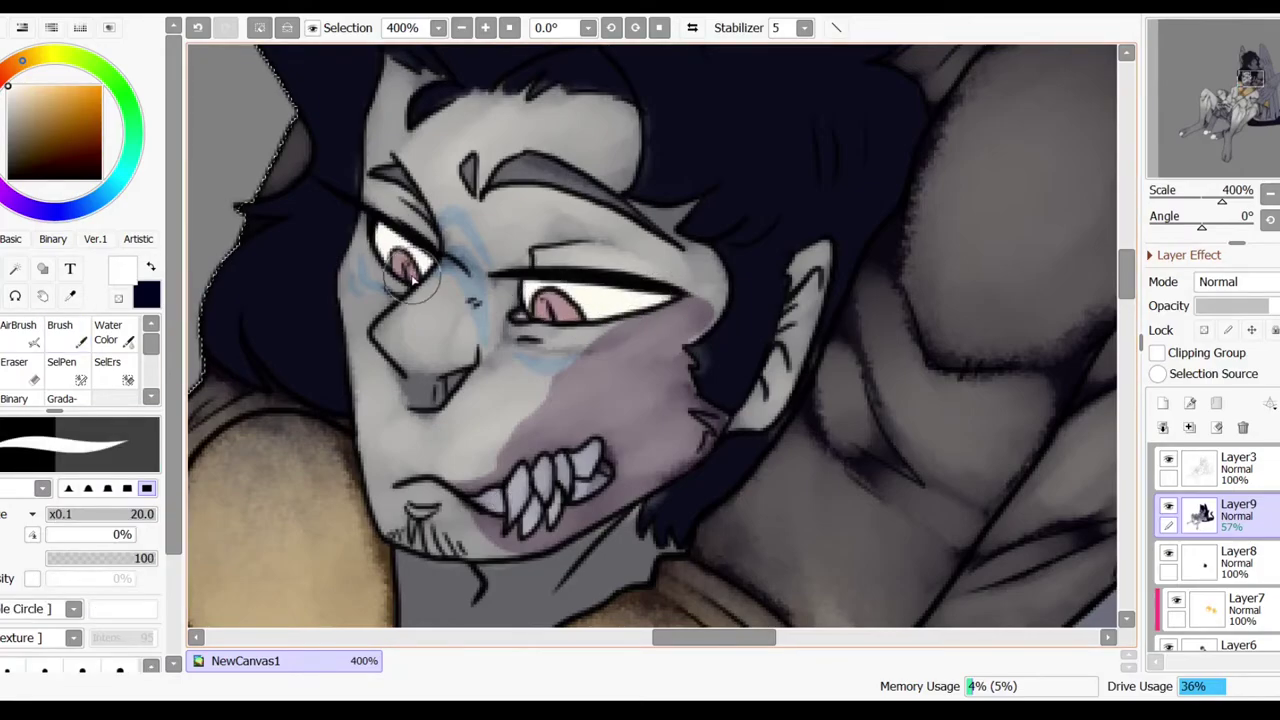
{"action": "key", "text": "b"}
{"action": "key", "text": "ctrl+minus"}
{"action": "key", "text": "ctrl+minus"}
{"action": "scroll", "coordinate": [650, 335], "scroll_direction": "down", "scroll_amount": 3}
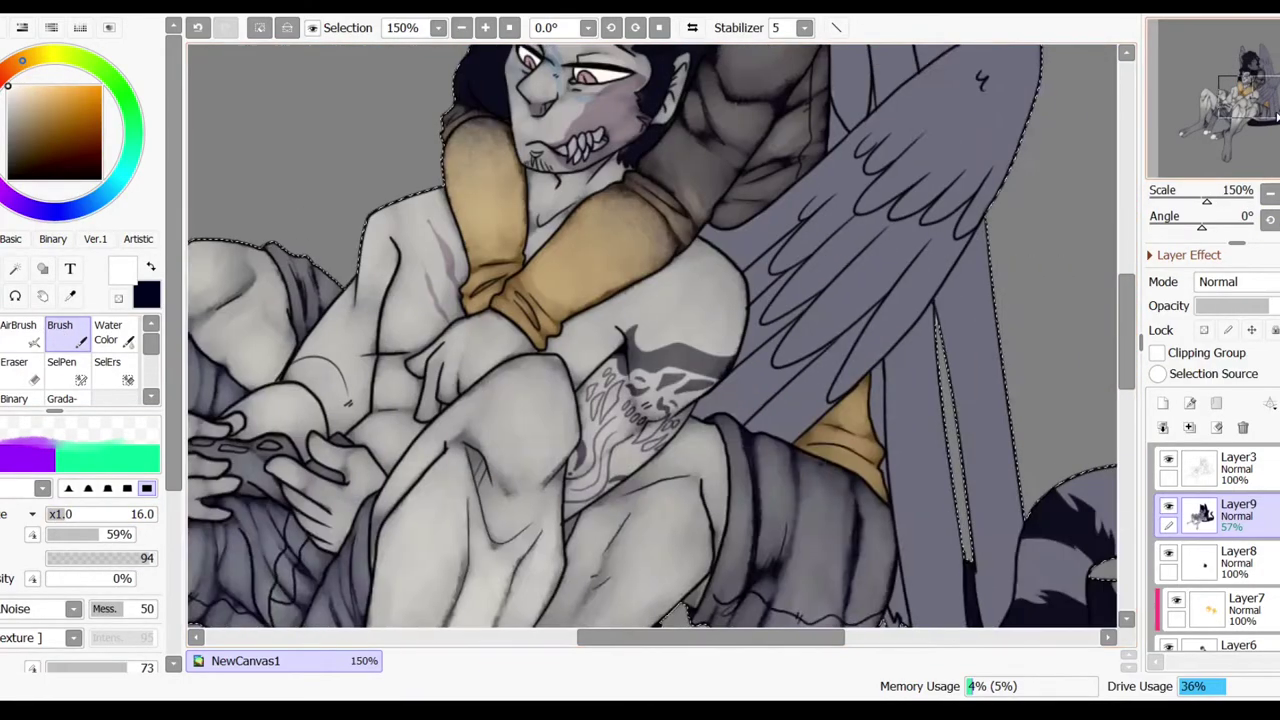
- Paint light over the winged character's freckled face around the eyes, nose and smile with brush size 7
{"action": "key", "text": "ctrl+plus"}
{"action": "key", "text": "ctrl+plus"}
{"action": "scroll", "coordinate": [650, 335], "scroll_direction": "up", "scroll_amount": 5}
{"action": "mouse_move", "coordinate": [690, 200]}
{"action": "left_mouse_down"}
{"action": "mouse_move", "coordinate": [623, 343]}
{"action": "mouse_move", "coordinate": [503, 303]}
{"action": "mouse_move", "coordinate": [588, 302]}
{"action": "mouse_move", "coordinate": [651, 400]}
{"action": "mouse_move", "coordinate": [586, 200]}
{"action": "mouse_move", "coordinate": [600, 180]}
{"action": "left_mouse_up"}
{"action": "left_click", "coordinate": [57, 517]}
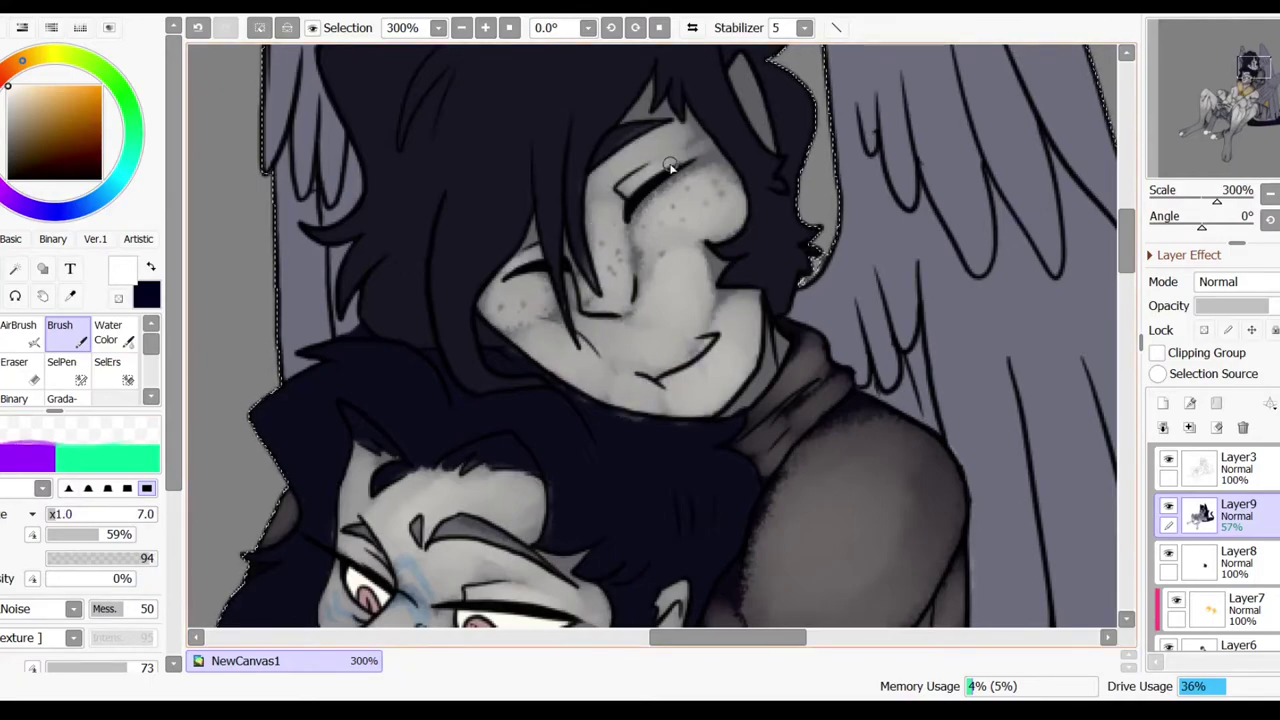
- Paint white light over the feathers of the wings, leaving the feather edges shaded
{"action": "key", "text": "ctrl+minus"}
{"action": "key", "text": "ctrl+minus"}
{"action": "scroll", "coordinate": [651, 209], "scroll_direction": "up", "scroll_amount": 2}
{"action": "mouse_move", "coordinate": [651, 209]}
{"action": "left_mouse_down"}
{"action": "mouse_move", "coordinate": [718, 178]}
{"action": "mouse_move", "coordinate": [698, 260]}
{"action": "mouse_move", "coordinate": [760, 143]}
{"action": "mouse_move", "coordinate": [726, 156]}
{"action": "mouse_move", "coordinate": [652, 336]}
{"action": "mouse_move", "coordinate": [678, 313]}
{"action": "mouse_move", "coordinate": [706, 283]}
{"action": "mouse_move", "coordinate": [615, 333]}
{"action": "mouse_move", "coordinate": [679, 272]}
{"action": "mouse_move", "coordinate": [614, 340]}
{"action": "mouse_move", "coordinate": [626, 349]}
{"action": "mouse_move", "coordinate": [583, 332]}
{"action": "left_mouse_up"}
{"action": "mouse_move", "coordinate": [637, 259]}
{"action": "left_mouse_down"}
{"action": "mouse_move", "coordinate": [570, 330]}
{"action": "mouse_move", "coordinate": [610, 400]}
{"action": "left_mouse_up"}
{"action": "scroll", "coordinate": [610, 400], "scroll_direction": "up", "scroll_amount": 2}
{"action": "scroll", "coordinate": [640, 340], "scroll_direction": "up", "scroll_amount": 3}
{"action": "key", "text": "bracketright"}
{"action": "key", "text": "bracketright"}
{"action": "mouse_move", "coordinate": [540, 115]}
{"action": "left_mouse_down"}
{"action": "mouse_move", "coordinate": [610, 290]}
{"action": "mouse_move", "coordinate": [580, 310]}
{"action": "mouse_move", "coordinate": [600, 220]}
{"action": "left_mouse_up"}
{"action": "mouse_move", "coordinate": [600, 280]}
{"action": "left_mouse_down"}
{"action": "mouse_move", "coordinate": [634, 393]}
{"action": "mouse_move", "coordinate": [600, 285]}
{"action": "left_mouse_up"}
{"action": "left_click_drag", "start_coordinate": [590, 440], "coordinate": [560, 295]}
{"action": "left_click_drag", "start_coordinate": [515, 255], "coordinate": [560, 355]}
{"action": "left_click_drag", "start_coordinate": [580, 160], "coordinate": [632, 300]}
{"action": "scroll", "coordinate": [740, 300], "scroll_direction": "down", "scroll_amount": 3}
{"action": "left_click_drag", "start_coordinate": [763, 594], "coordinate": [730, 420]}
{"action": "left_click_drag", "start_coordinate": [720, 600], "coordinate": [725, 400]}
- Paint light along the striped tail with a larger brush
{"action": "left_click_drag", "start_coordinate": [1270, 110], "coordinate": [1278, 118]}
{"action": "key", "text": "bracketright"}
{"action": "key", "text": "bracketright"}
{"action": "key", "text": "bracketright"}
{"action": "key", "text": "bracketright"}
{"action": "mouse_move", "coordinate": [500, 540]}
{"action": "left_mouse_down"}
{"action": "mouse_move", "coordinate": [656, 547]}
{"action": "mouse_move", "coordinate": [795, 419]}
{"action": "mouse_move", "coordinate": [856, 437]}
{"action": "mouse_move", "coordinate": [612, 549]}
{"action": "mouse_move", "coordinate": [703, 577]}
{"action": "left_mouse_up"}
{"action": "mouse_move", "coordinate": [600, 560]}
{"action": "left_mouse_down"}
{"action": "mouse_move", "coordinate": [812, 503]}
{"action": "mouse_move", "coordinate": [840, 300]}
{"action": "mouse_move", "coordinate": [737, 531]}
{"action": "mouse_move", "coordinate": [673, 577]}
{"action": "left_mouse_up"}
{"action": "scroll", "coordinate": [673, 577], "scroll_direction": "up", "scroll_amount": 5}
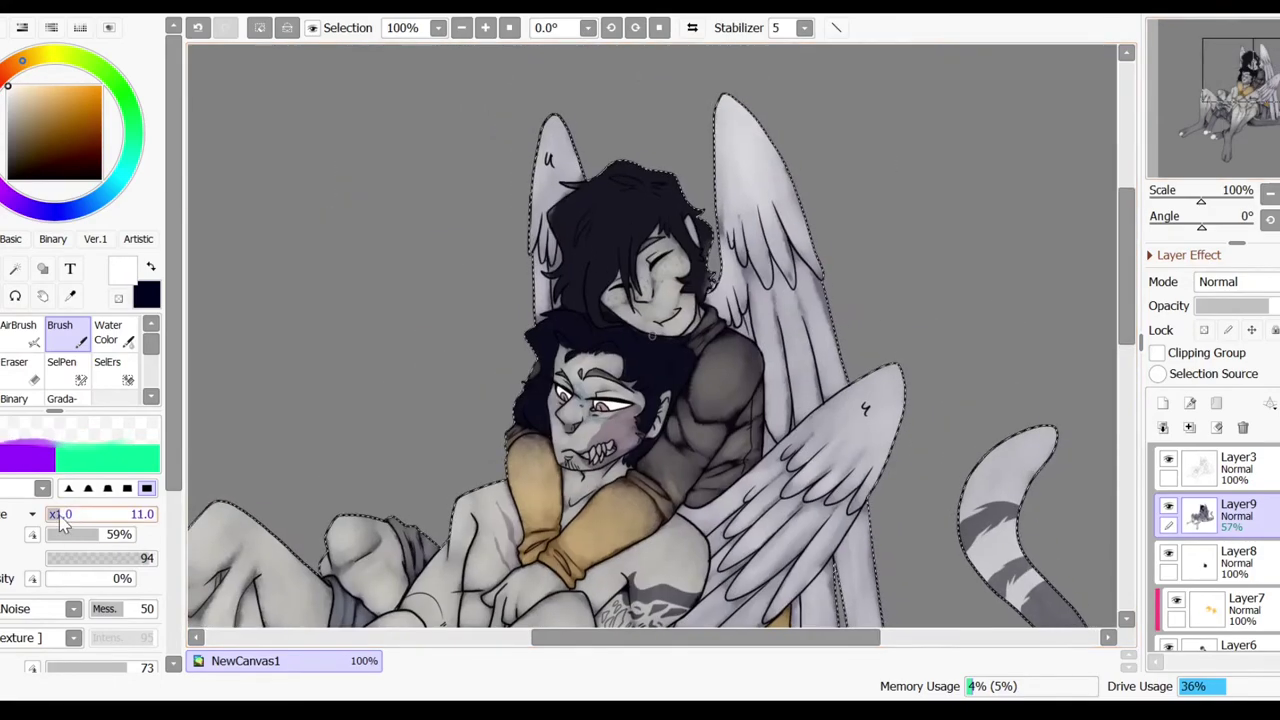
- Draw fine light strands through the bearded man's hair with the AirBrush at size 7
{"action": "scroll", "coordinate": [575, 368], "scroll_direction": "up", "scroll_amount": 1}
{"action": "key", "text": "a"}
{"action": "mouse_move", "coordinate": [678, 397]}
{"action": "left_mouse_down"}
{"action": "mouse_move", "coordinate": [705, 438]}
{"action": "mouse_move", "coordinate": [666, 450]}
{"action": "left_mouse_up"}
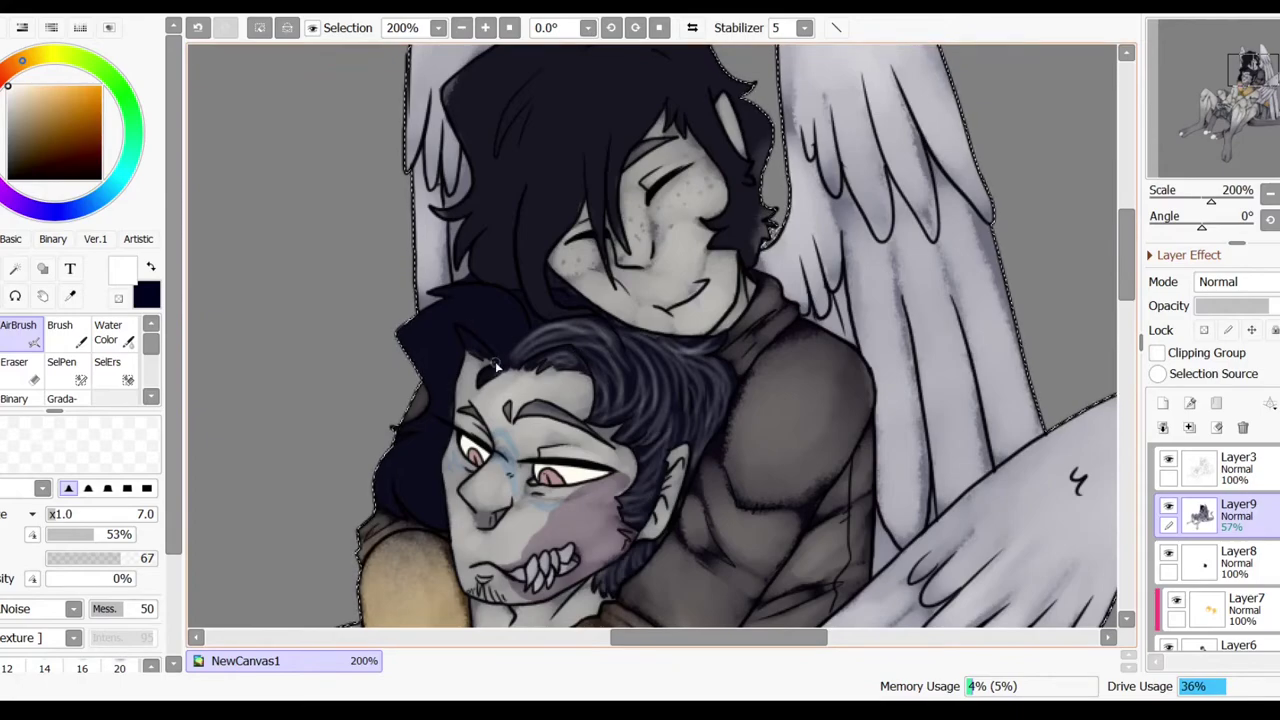
{"action": "mouse_move", "coordinate": [491, 366]}
{"action": "left_mouse_down"}
{"action": "mouse_move", "coordinate": [444, 296]}
{"action": "mouse_move", "coordinate": [497, 293]}
{"action": "left_mouse_up"}
{"action": "scroll", "coordinate": [510, 293], "scroll_direction": "left", "scroll_amount": 3}
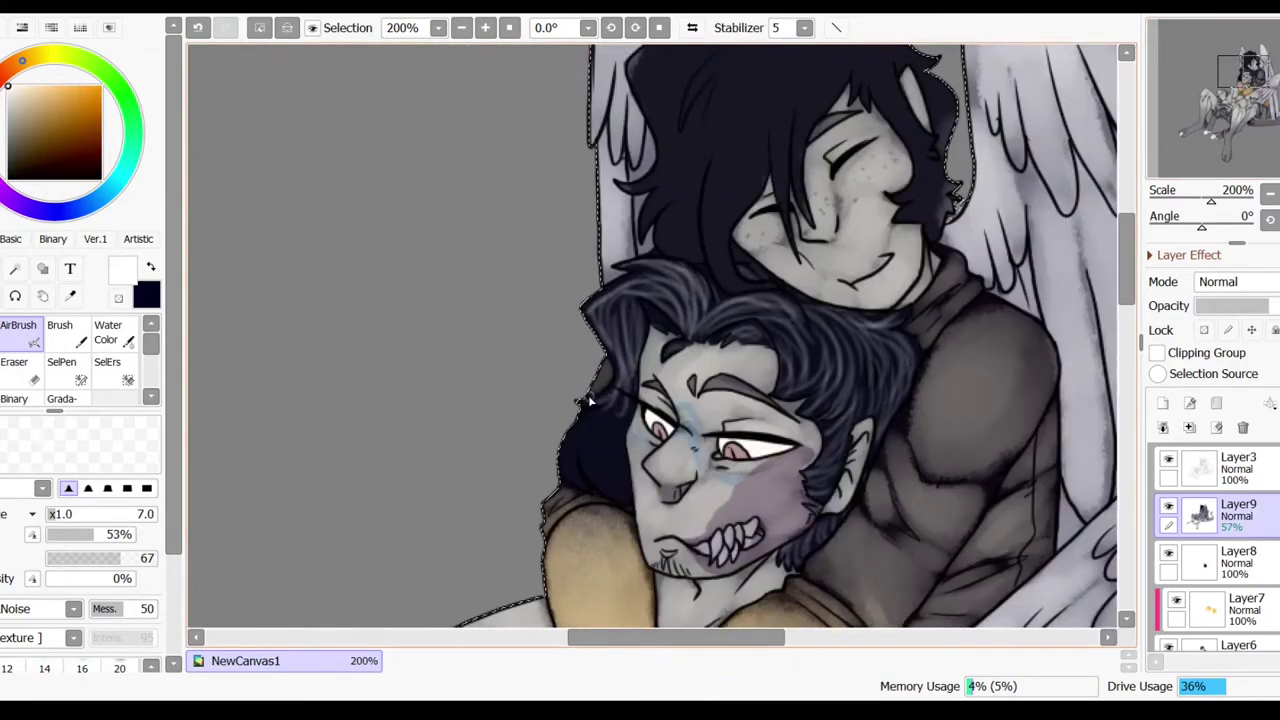
{"action": "scroll", "coordinate": [690, 204], "scroll_direction": "up", "scroll_amount": 2}
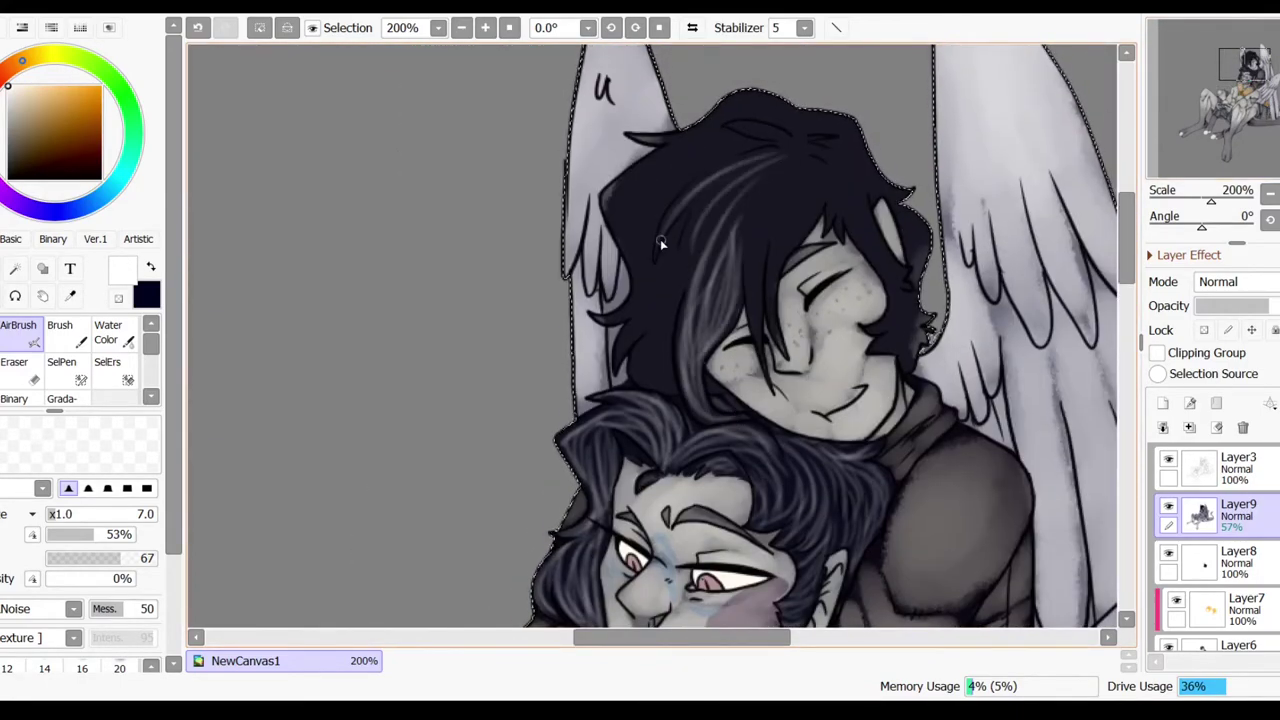
- Draw fine light strands through the winged character's hair from crown to tips with the size 7 AirBrush
{"action": "left_click_drag", "start_coordinate": [724, 176], "coordinate": [677, 383]}
{"action": "mouse_move", "coordinate": [629, 215]}
{"action": "left_mouse_down"}
{"action": "mouse_move", "coordinate": [585, 314]}
{"action": "mouse_move", "coordinate": [668, 296]}
{"action": "left_mouse_up"}
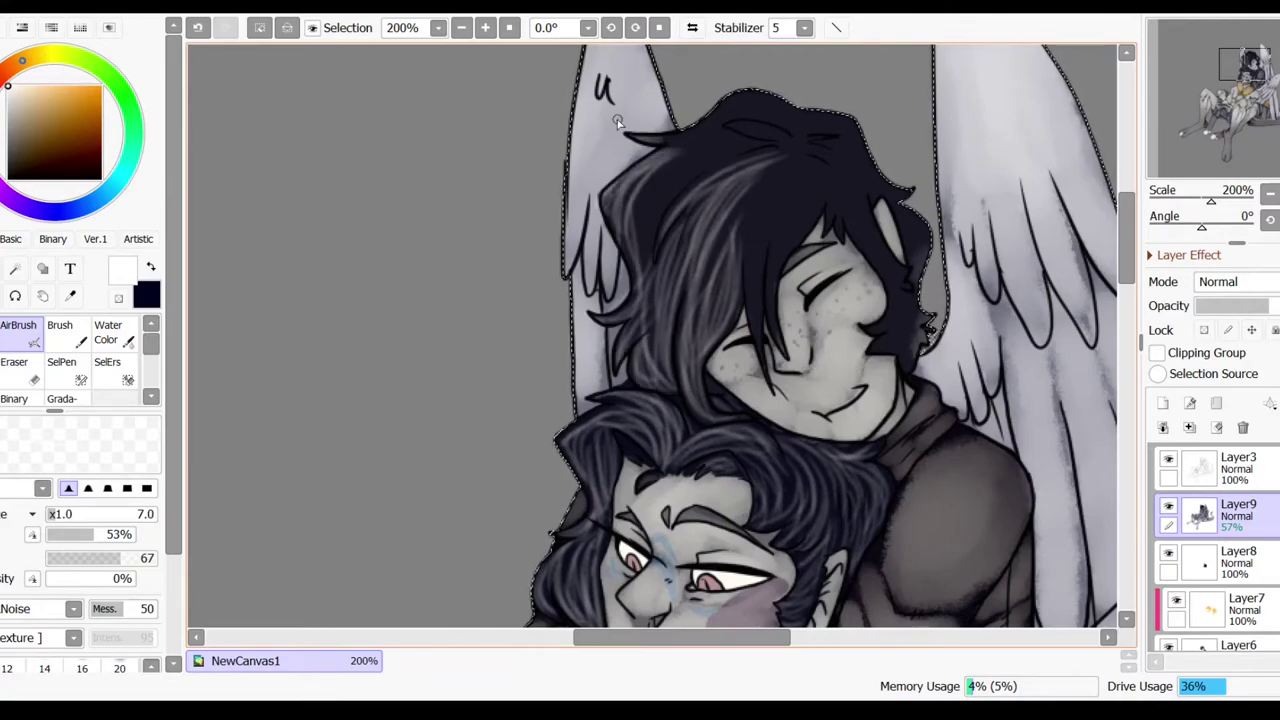
{"action": "left_click_drag", "start_coordinate": [732, 148], "coordinate": [640, 270]}
{"action": "left_click_drag", "start_coordinate": [790, 112], "coordinate": [706, 182]}
{"action": "left_click_drag", "start_coordinate": [785, 170], "coordinate": [743, 186]}
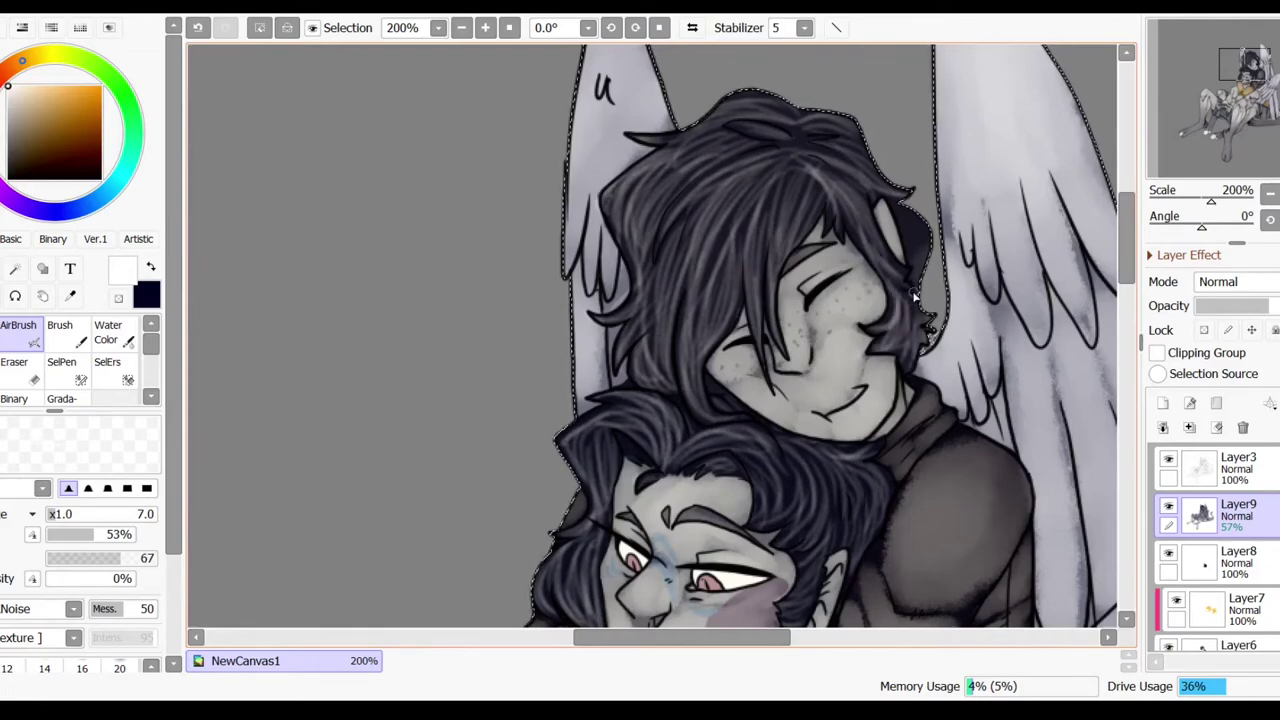
{"action": "mouse_move", "coordinate": [704, 380]}
{"action": "left_mouse_down"}
{"action": "mouse_move", "coordinate": [680, 143]}
{"action": "mouse_move", "coordinate": [823, 103]}
{"action": "mouse_move", "coordinate": [674, 189]}
{"action": "mouse_move", "coordinate": [777, 141]}
{"action": "mouse_move", "coordinate": [880, 300]}
{"action": "left_mouse_up"}
{"action": "left_click_drag", "start_coordinate": [816, 522], "coordinate": [921, 347]}
- Softly brighten both characters' hair with AirBrush size 17 and go over the outstretched foot with size 37
{"action": "left_click_drag", "start_coordinate": [720, 240], "coordinate": [680, 440]}
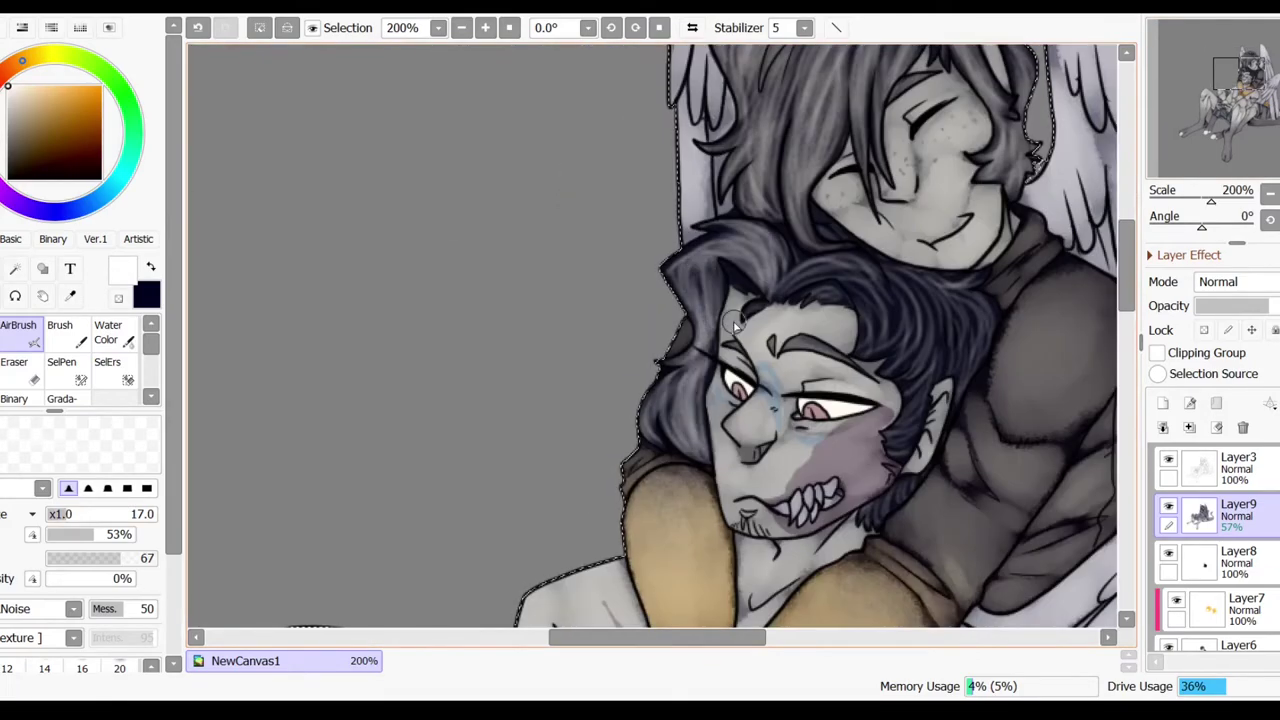
{"action": "left_click_drag", "start_coordinate": [800, 280], "coordinate": [921, 347]}
{"action": "scroll", "coordinate": [660, 340], "scroll_direction": "down", "scroll_amount": 3}
{"action": "mouse_move", "coordinate": [500, 480]}
{"action": "left_mouse_down"}
{"action": "mouse_move", "coordinate": [450, 300]}
{"action": "mouse_move", "coordinate": [380, 478]}
{"action": "mouse_move", "coordinate": [414, 450]}
{"action": "left_mouse_up"}
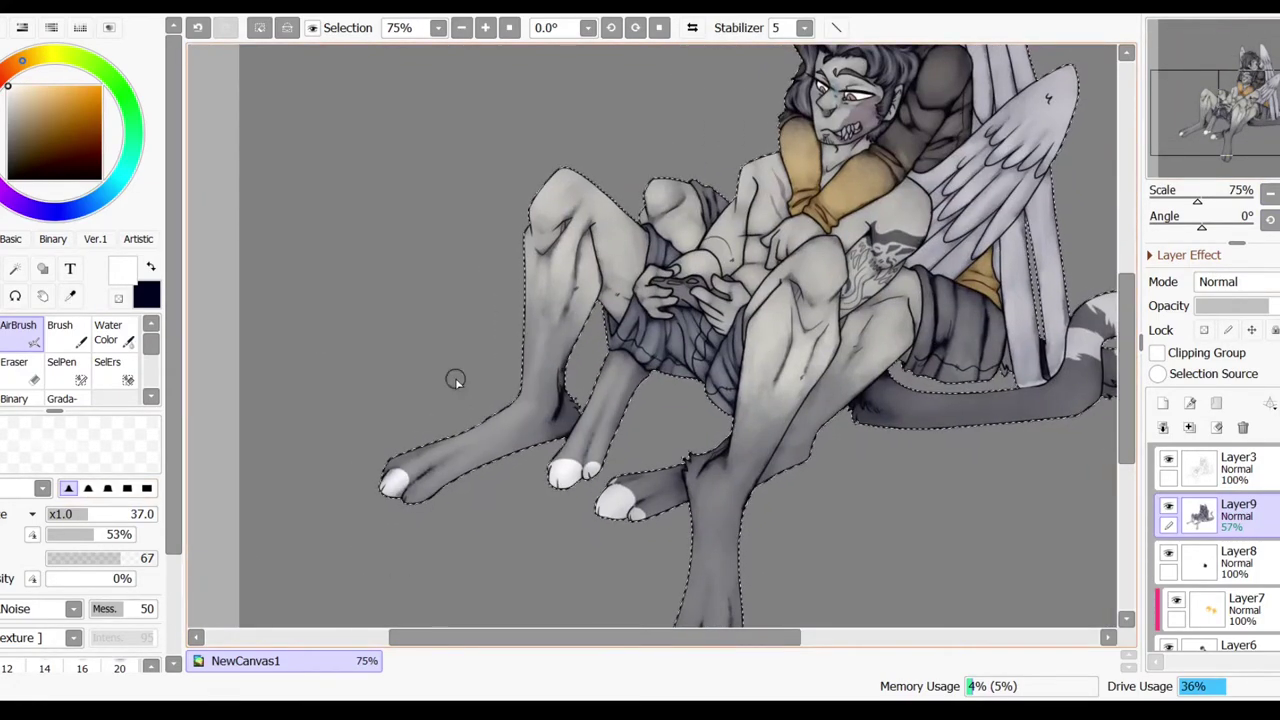
- Paint light over the bearded man's legs, arms and torso with the AirBrush at sizes 57 and 45
{"action": "left_click_drag", "start_coordinate": [550, 326], "coordinate": [572, 338]}
{"action": "left_click_drag", "start_coordinate": [578, 213], "coordinate": [680, 205]}
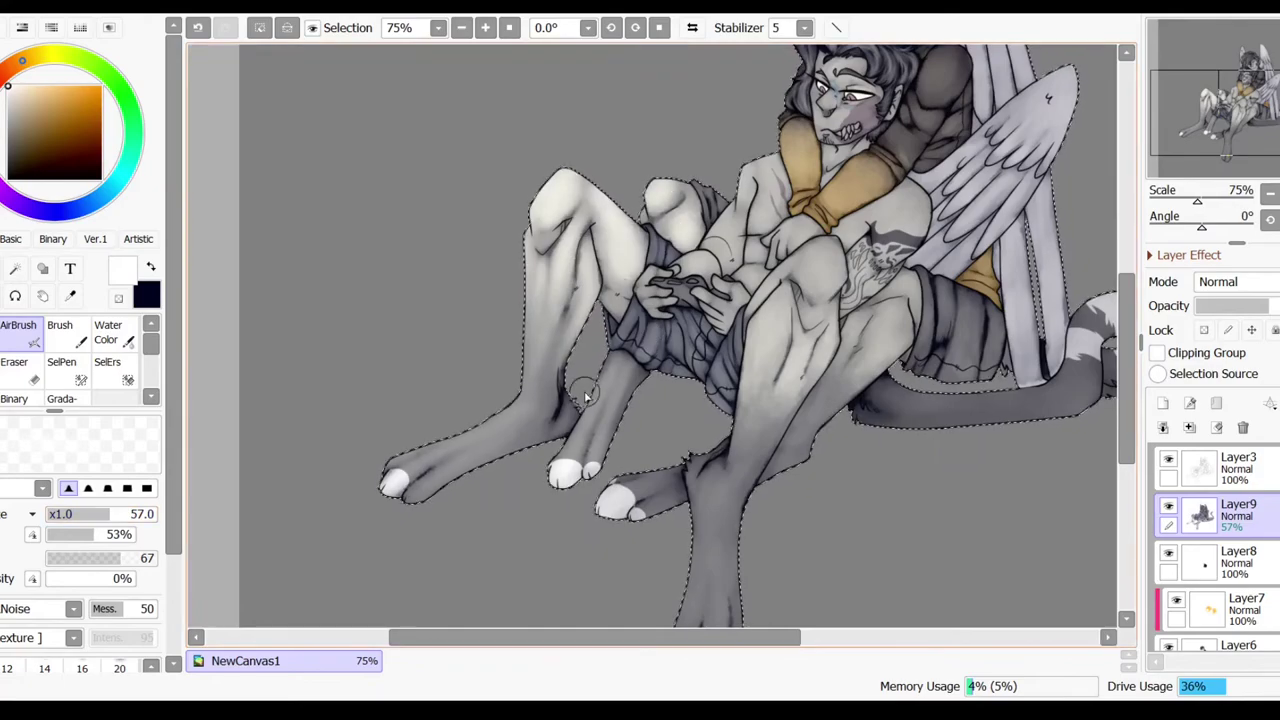
{"action": "left_click", "coordinate": [90, 516]}
{"action": "mouse_move", "coordinate": [826, 275]}
{"action": "left_mouse_down"}
{"action": "mouse_move", "coordinate": [766, 429]}
{"action": "mouse_move", "coordinate": [711, 509]}
{"action": "mouse_move", "coordinate": [792, 270]}
{"action": "mouse_move", "coordinate": [723, 232]}
{"action": "mouse_move", "coordinate": [746, 280]}
{"action": "left_mouse_up"}
{"action": "mouse_move", "coordinate": [958, 233]}
{"action": "left_mouse_down"}
{"action": "mouse_move", "coordinate": [848, 338]}
{"action": "mouse_move", "coordinate": [790, 250]}
{"action": "mouse_move", "coordinate": [680, 207]}
{"action": "left_mouse_up"}
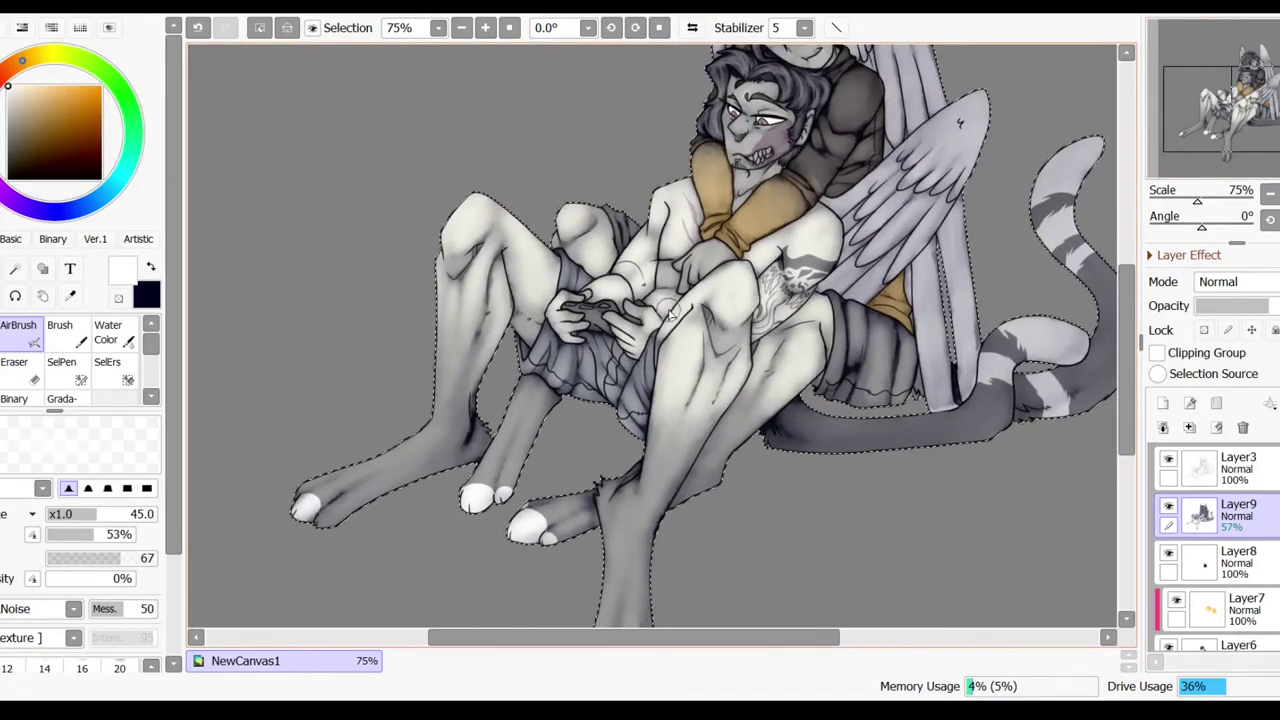
{"action": "left_click_drag", "start_coordinate": [663, 302], "coordinate": [629, 396]}
{"action": "left_click_drag", "start_coordinate": [760, 285], "coordinate": [700, 325]}
- Brighten the feathers of all the wings with the AirBrush at sizes 31 and 27
{"action": "left_click_drag", "start_coordinate": [120, 514], "coordinate": [88, 534]}
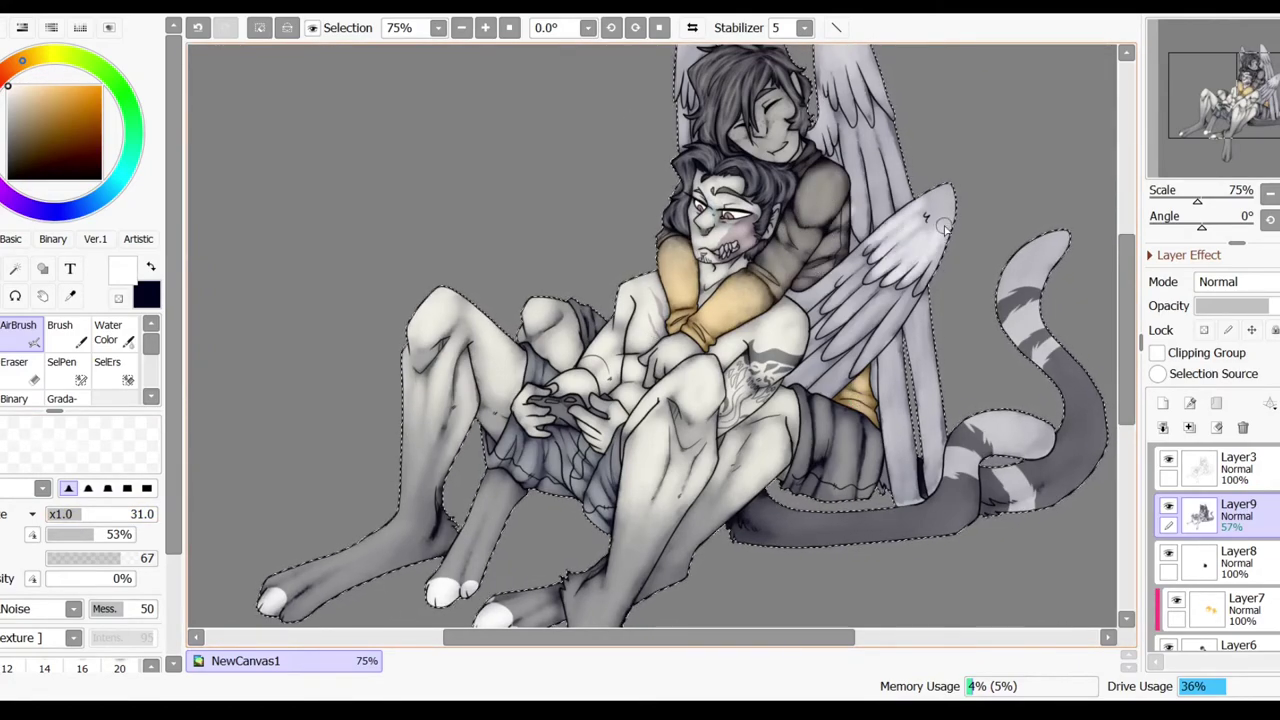
{"action": "left_click_drag", "start_coordinate": [112, 524], "coordinate": [88, 522]}
{"action": "left_click_drag", "start_coordinate": [905, 378], "coordinate": [832, 287]}
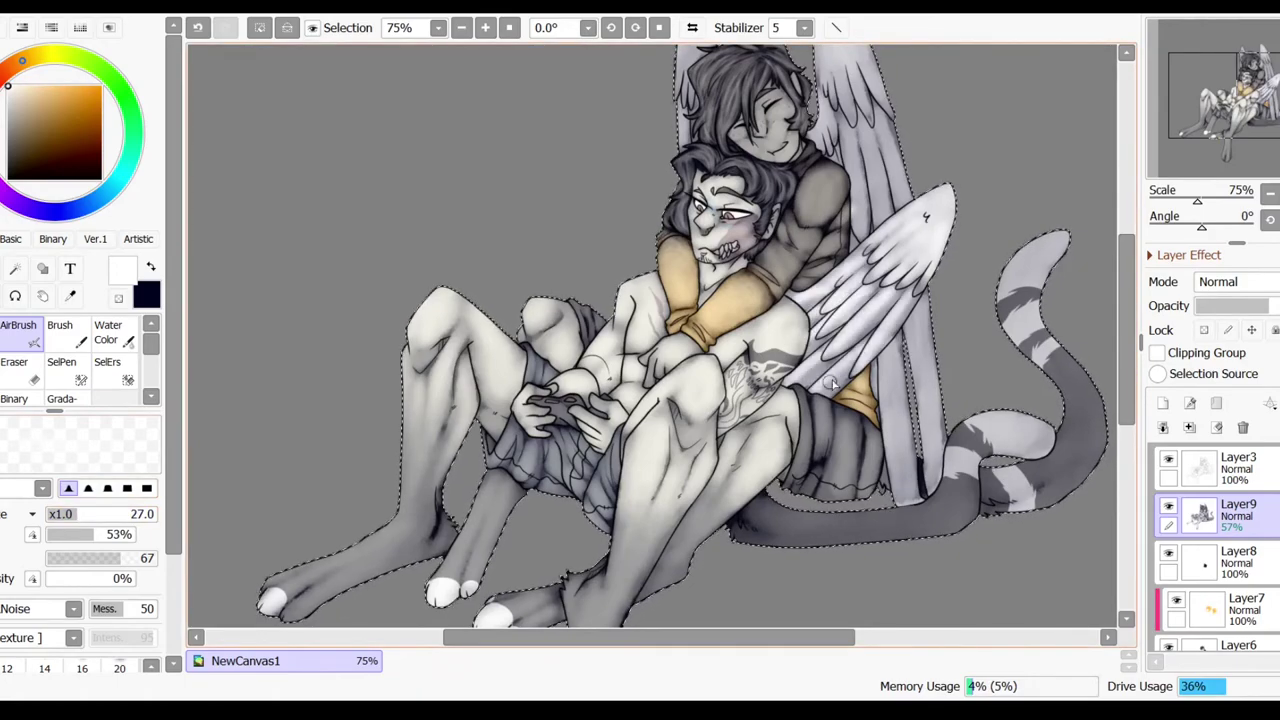
{"action": "left_click_drag", "start_coordinate": [888, 210], "coordinate": [878, 60]}
{"action": "left_click_drag", "start_coordinate": [832, 215], "coordinate": [812, 70]}
{"action": "mouse_move", "coordinate": [868, 115]}
{"action": "left_mouse_down"}
{"action": "mouse_move", "coordinate": [830, 45]}
{"action": "mouse_move", "coordinate": [785, 125]}
{"action": "mouse_move", "coordinate": [830, 180]}
{"action": "left_mouse_up"}
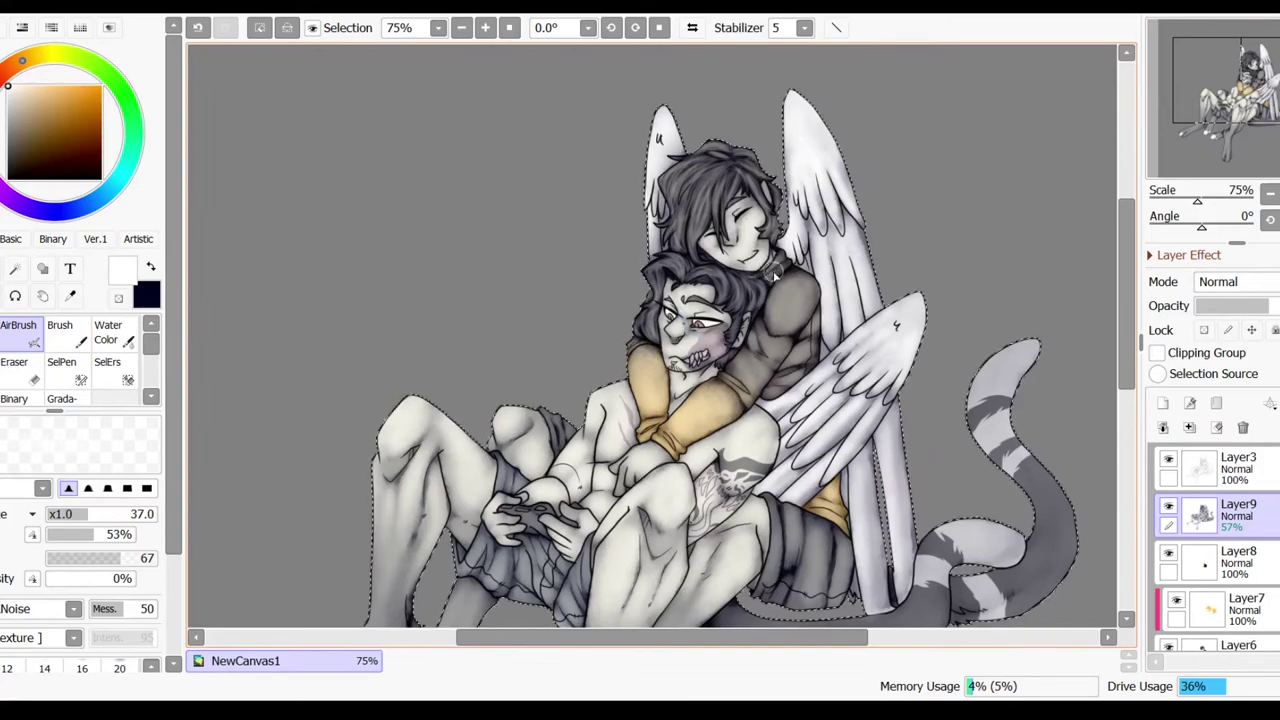
- Brighten the striped tail with the AirBrush at size 67 and set Layer9 to Multiply at 50% opacity
{"action": "scroll", "coordinate": [840, 350], "scroll_direction": "down", "scroll_amount": 3}
{"action": "left_click_drag", "start_coordinate": [1010, 185], "coordinate": [1025, 380]}
{"action": "scroll", "coordinate": [1100, 314], "scroll_direction": "down", "scroll_amount": 2}
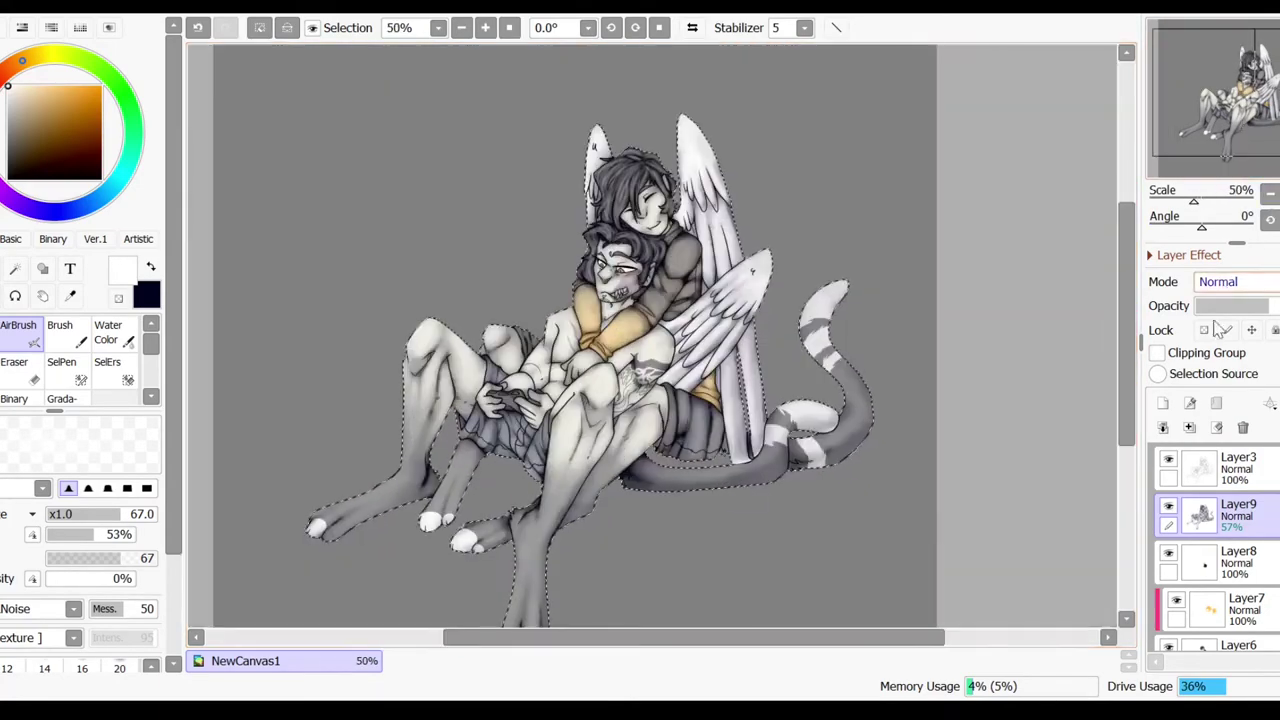
{"action": "left_click", "coordinate": [1238, 281]}
{"action": "left_click", "coordinate": [1238, 300]}
- Add soft white AirBrush light at size 120 over the figures on a new layer set to Shine at 38% opacity
{"action": "left_click", "coordinate": [1163, 403]}
{"action": "scroll", "coordinate": [40, 580], "scroll_direction": "down", "scroll_amount": 2}
{"action": "left_click", "coordinate": [119, 616]}
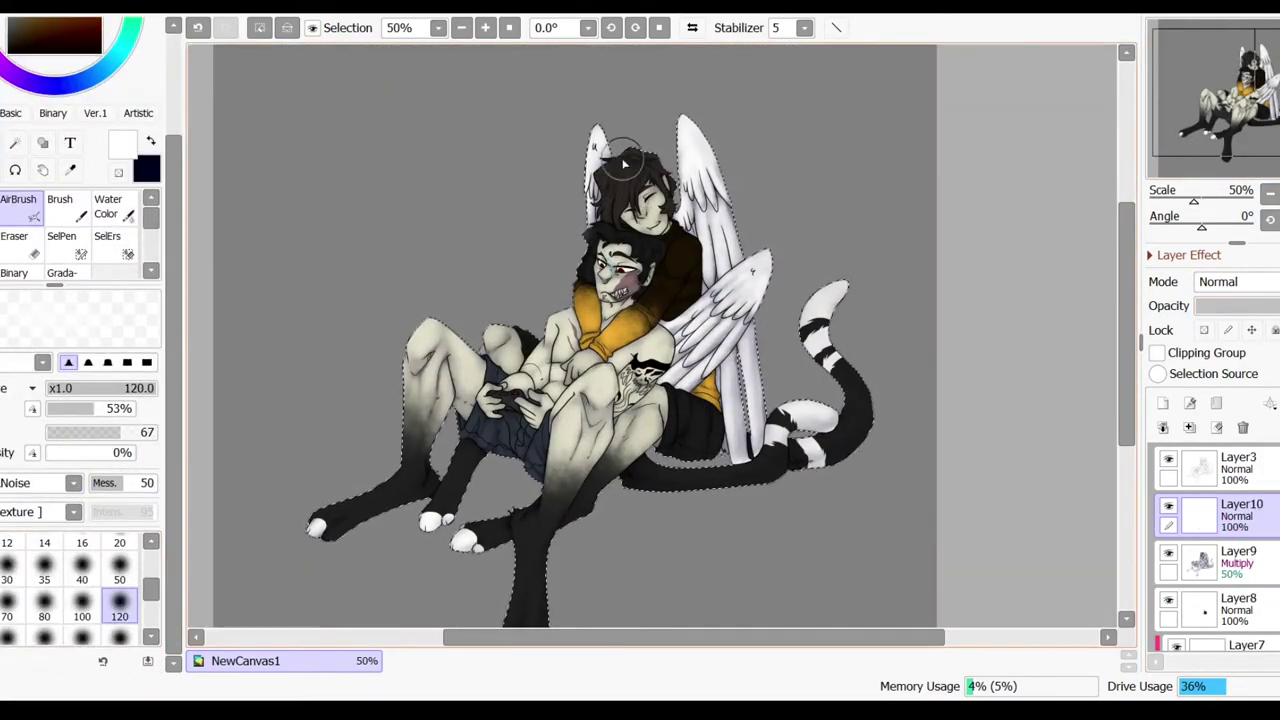
{"action": "scroll", "coordinate": [545, 495], "scroll_direction": "down", "scroll_amount": 2}
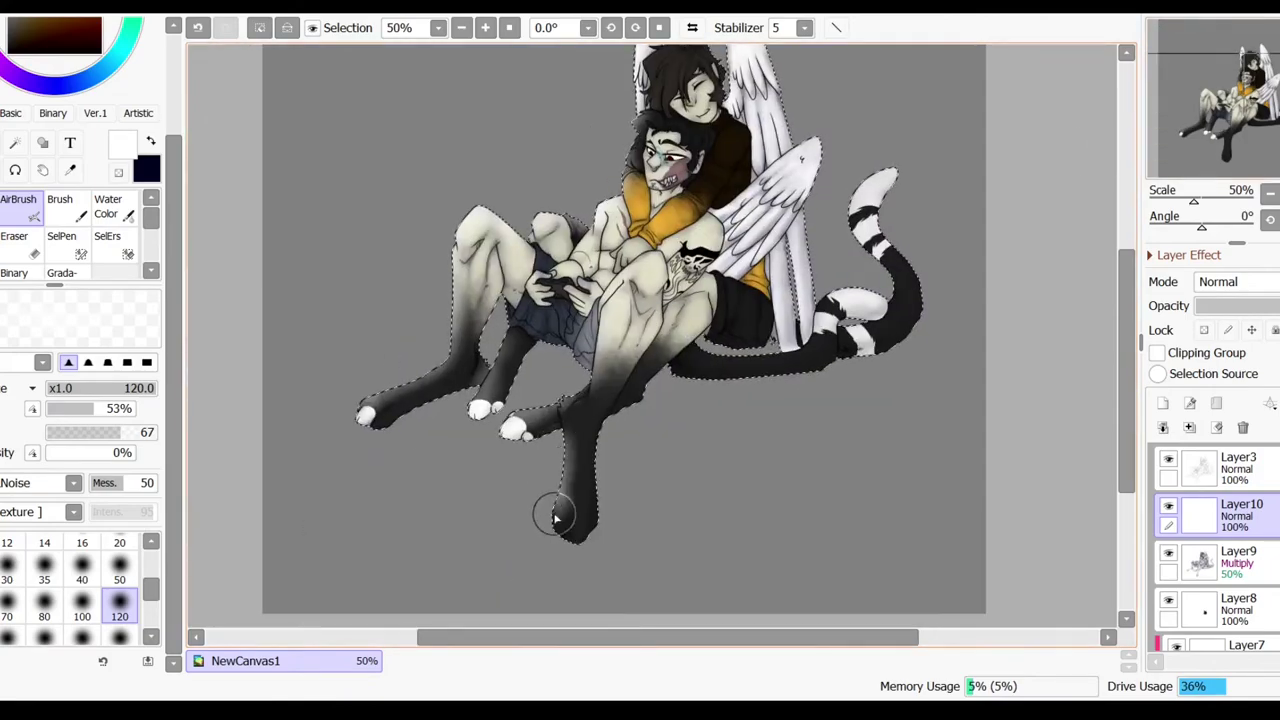
{"action": "scroll", "coordinate": [640, 380], "scroll_direction": "up", "scroll_amount": 2}
{"action": "left_click", "coordinate": [1238, 281]}
{"action": "left_click", "coordinate": [1238, 330]}
{"action": "left_click_drag", "start_coordinate": [1270, 305], "coordinate": [1228, 305]}
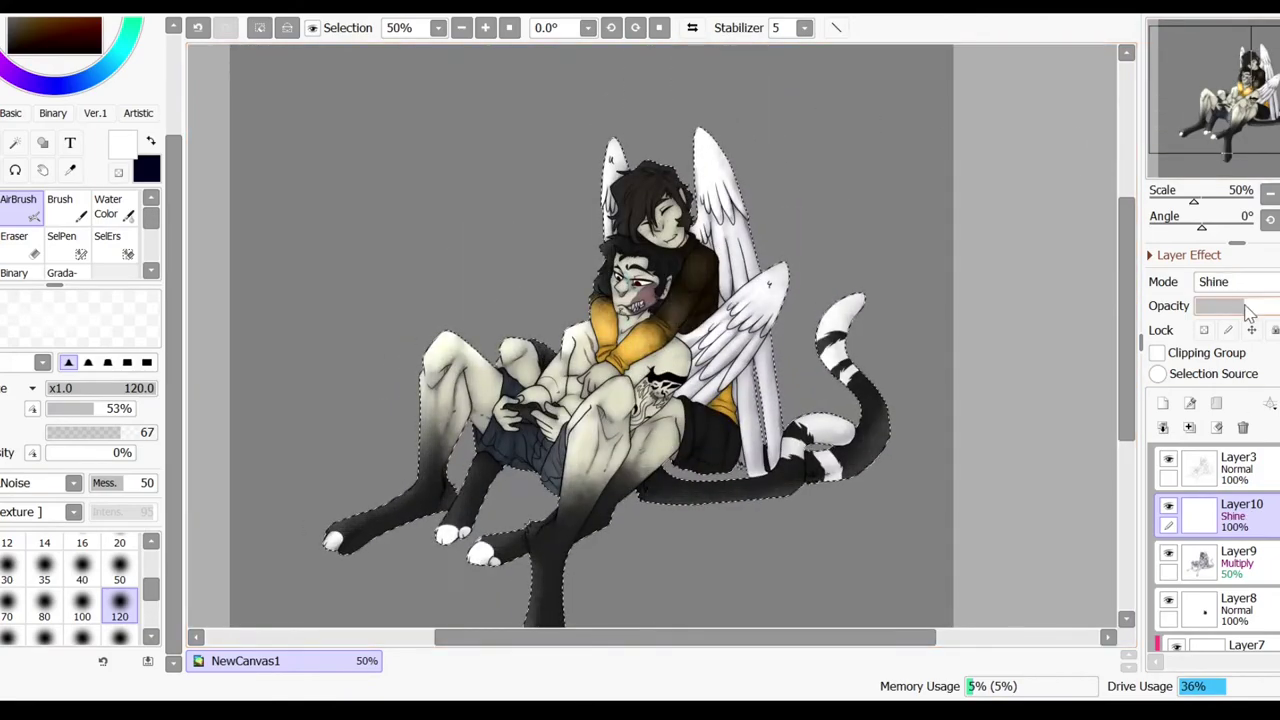
- Airbrush dark navy shadow at size 350 over the figures' edges on a new layer set to Shade at 47% opacity
{"action": "left_click", "coordinate": [1163, 403]}
{"action": "key", "text": "x"}
{"action": "left_click", "coordinate": [119, 636]}
{"action": "scroll", "coordinate": [686, 478], "scroll_direction": "down", "scroll_amount": 2}
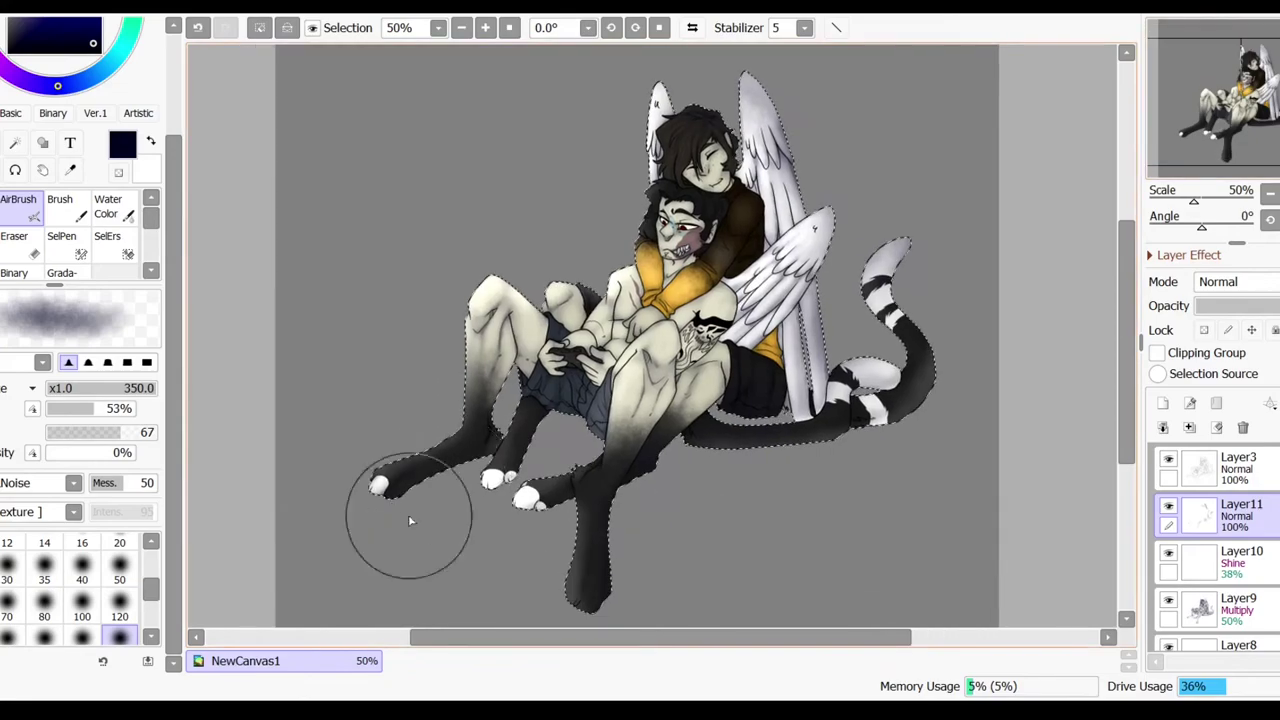
{"action": "scroll", "coordinate": [1238, 281], "scroll_direction": "down", "scroll_amount": 5}
{"action": "left_click_drag", "start_coordinate": [1270, 305], "coordinate": [1240, 305]}
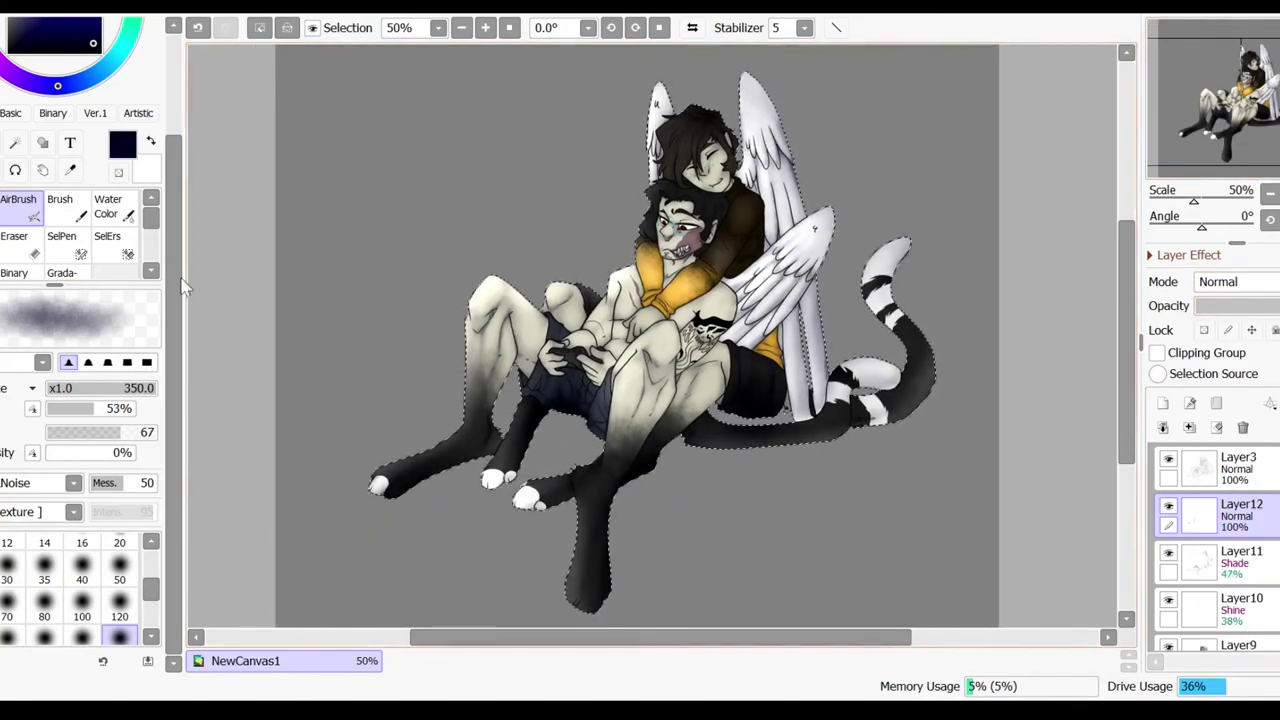
- Draw short white shine strokes in both characters' hair on a new layer with a size 20 hard brush and lower its opacity to 38%
{"action": "key", "text": "n"}
{"action": "scroll", "coordinate": [665, 180], "scroll_direction": "up", "scroll_amount": 2}
{"action": "scroll", "coordinate": [930, 308], "scroll_direction": "up", "scroll_amount": 3}
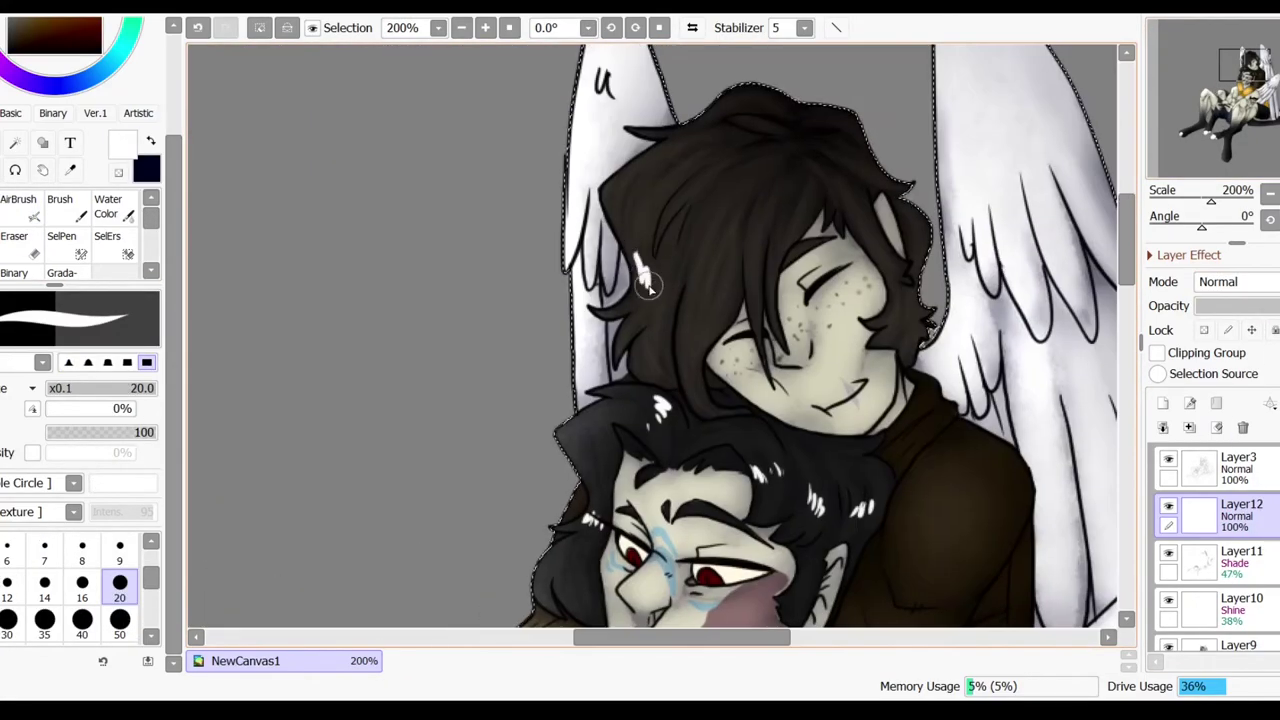
{"action": "scroll", "coordinate": [800, 300], "scroll_direction": "down", "scroll_amount": 3}
{"action": "left_click_drag", "start_coordinate": [1270, 305], "coordinate": [1232, 305]}
- Paint dark shadow across the top of the bearded man's eyes on a new layer at 42% opacity
{"action": "left_click", "coordinate": [1163, 403]}
{"action": "key", "text": "x"}
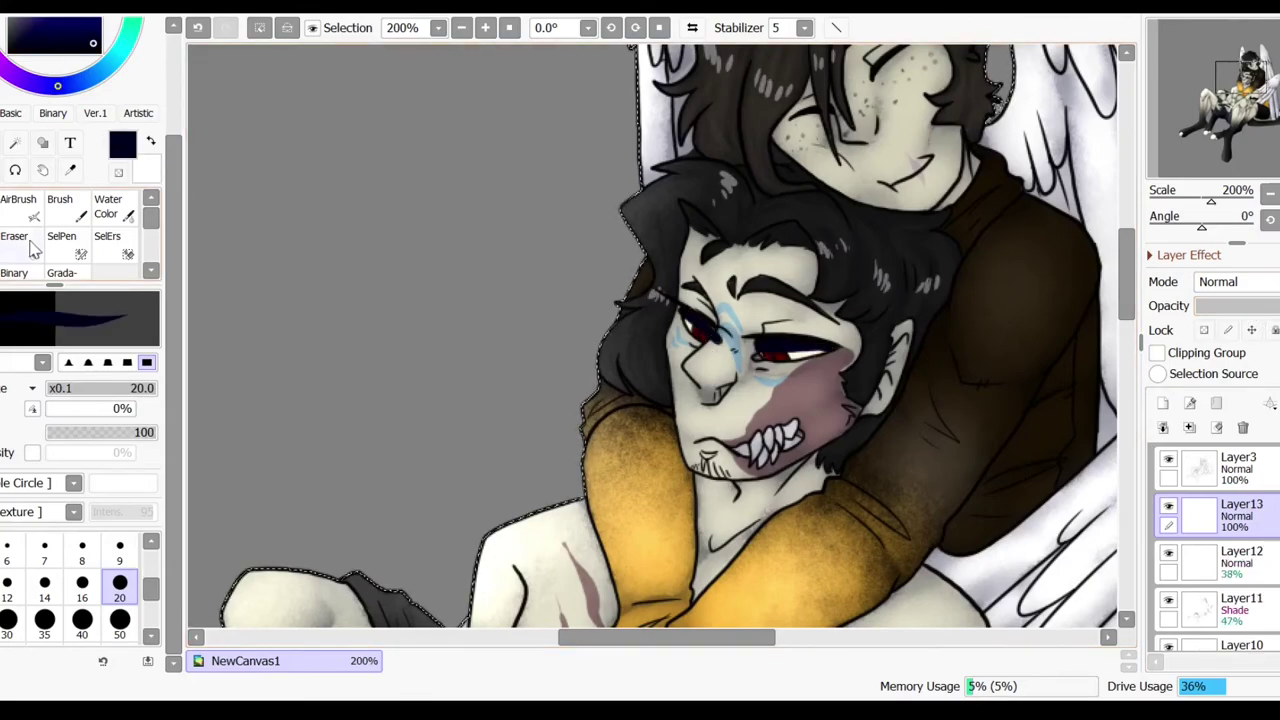
{"action": "key", "text": "e"}
{"action": "left_click_drag", "start_coordinate": [764, 370], "coordinate": [832, 348]}
{"action": "left_click_drag", "start_coordinate": [1272, 306], "coordinate": [1262, 306]}
- Add white highlights to the bearded man's eyes on a new layer and lower its opacity
{"action": "left_click", "coordinate": [1163, 403]}
{"action": "key", "text": "x"}
{"action": "key", "text": "n"}
{"action": "left_click_drag", "start_coordinate": [760, 352], "coordinate": [775, 348]}
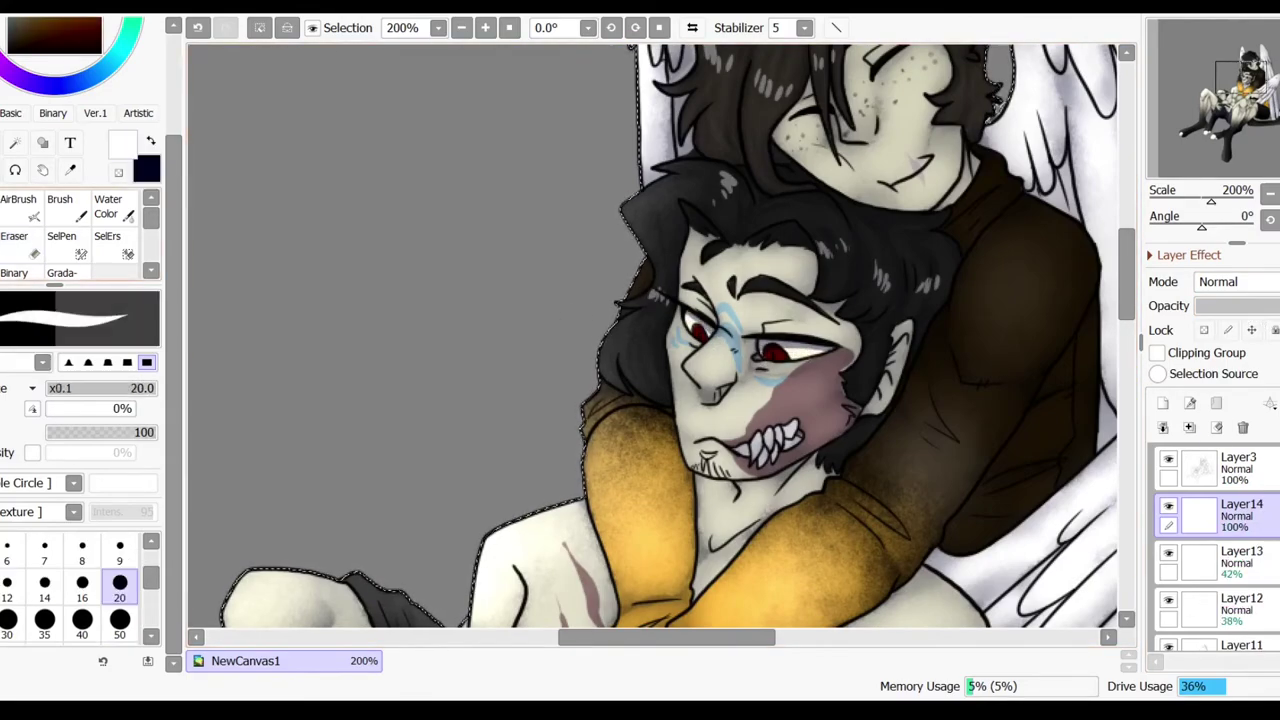
{"action": "scroll", "coordinate": [1230, 282], "scroll_direction": "down", "scroll_amount": 3}
{"action": "left_click_drag", "start_coordinate": [1275, 306], "coordinate": [1226, 306]}
- Draw light blue marks under the winged character's eyes on Layer6 with a size 8 brush
{"action": "scroll", "coordinate": [765, 355], "scroll_direction": "down", "scroll_amount": 2}
{"action": "scroll", "coordinate": [1210, 550], "scroll_direction": "down", "scroll_amount": 3}
{"action": "scroll", "coordinate": [1175, 507], "scroll_direction": "down", "scroll_amount": 2}
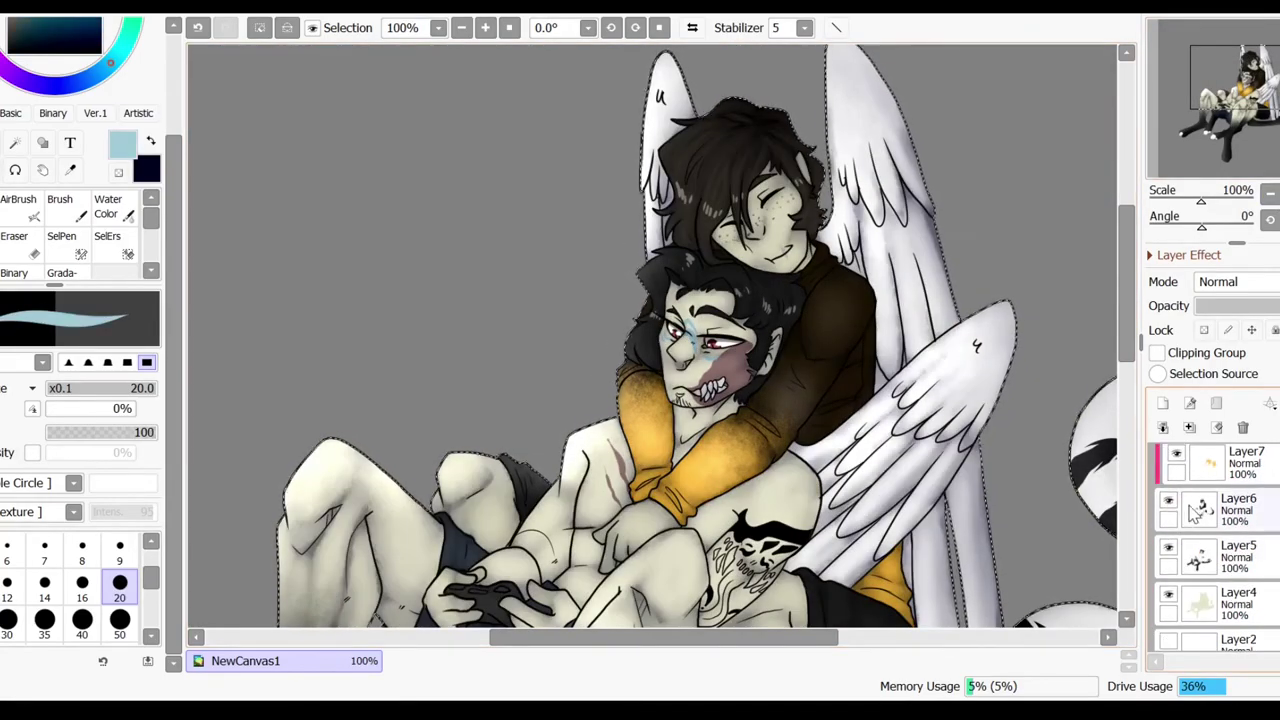
{"action": "left_click", "coordinate": [1205, 508]}
{"action": "left_click", "coordinate": [82, 553]}
{"action": "scroll", "coordinate": [815, 232], "scroll_direction": "up", "scroll_amount": 3}
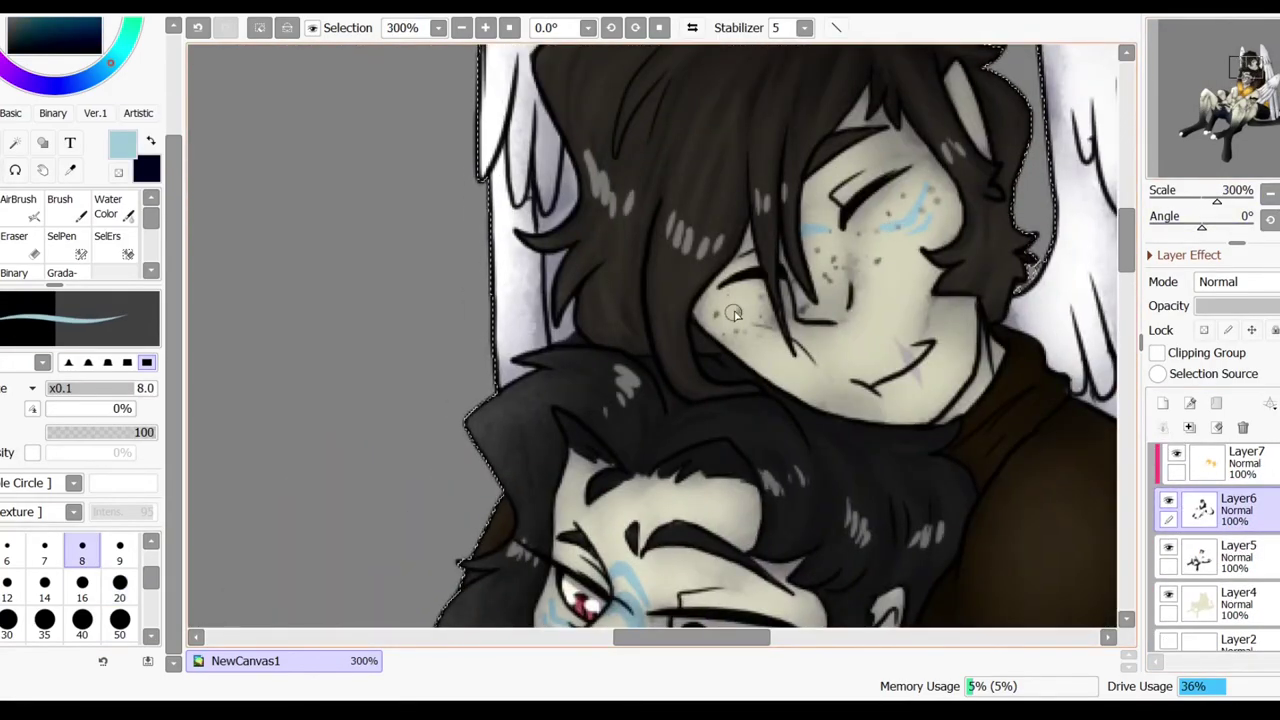
{"action": "scroll", "coordinate": [755, 321], "scroll_direction": "down", "scroll_amount": 6}
- Clear the selection and airbrush a dark ground shadow at size 350 on a new layer below Layer4, set to Shade
{"action": "key", "text": "ctrl+t"}
{"action": "key", "text": "Return"}
{"action": "scroll", "coordinate": [652, 340], "scroll_direction": "up", "scroll_amount": 3}
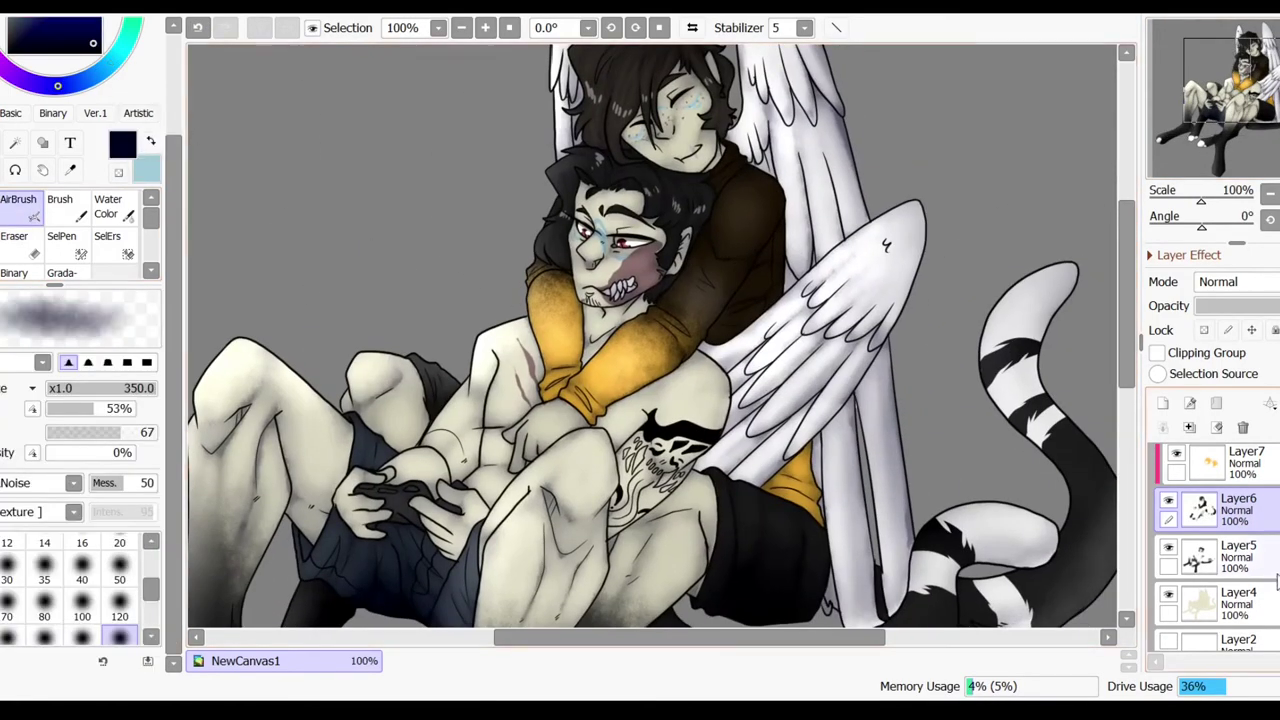
{"action": "scroll", "coordinate": [613, 421], "scroll_direction": "down", "scroll_amount": 2}
{"action": "mouse_move", "coordinate": [613, 421]}
{"action": "left_mouse_down"}
{"action": "mouse_move", "coordinate": [450, 470]}
{"action": "mouse_move", "coordinate": [571, 557]}
{"action": "mouse_move", "coordinate": [600, 440]}
{"action": "left_mouse_up"}
{"action": "left_click", "coordinate": [1235, 281]}
{"action": "left_click", "coordinate": [1248, 312]}
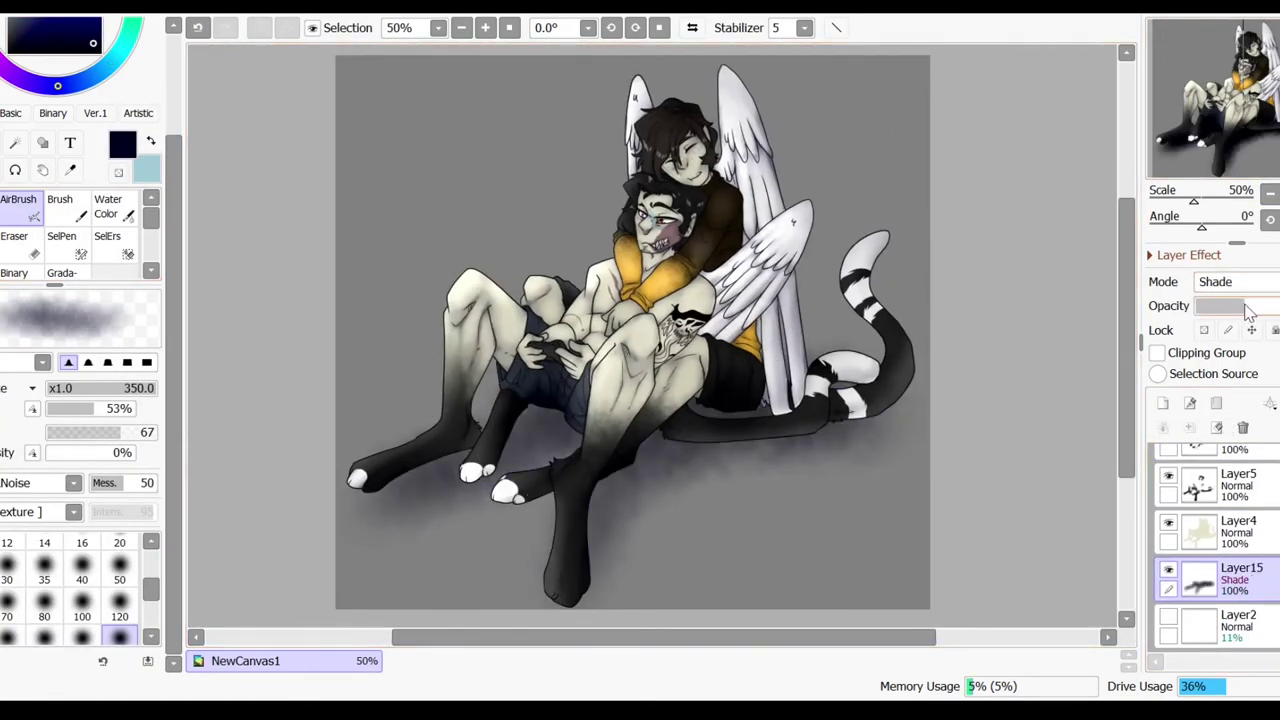